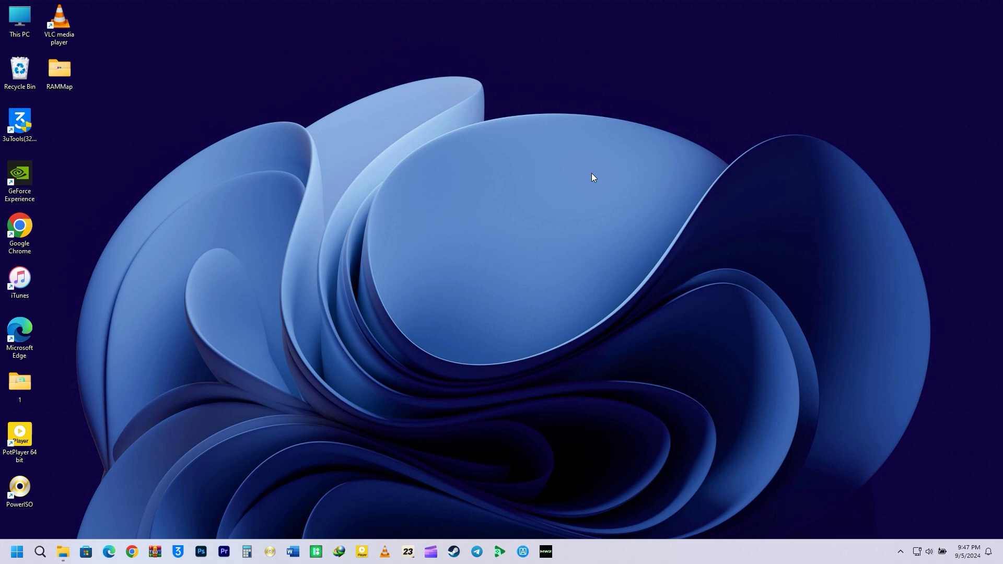
# Step: Run ncpa.cpl to open Network Connections, then close it
pyautogui.press('super+r')
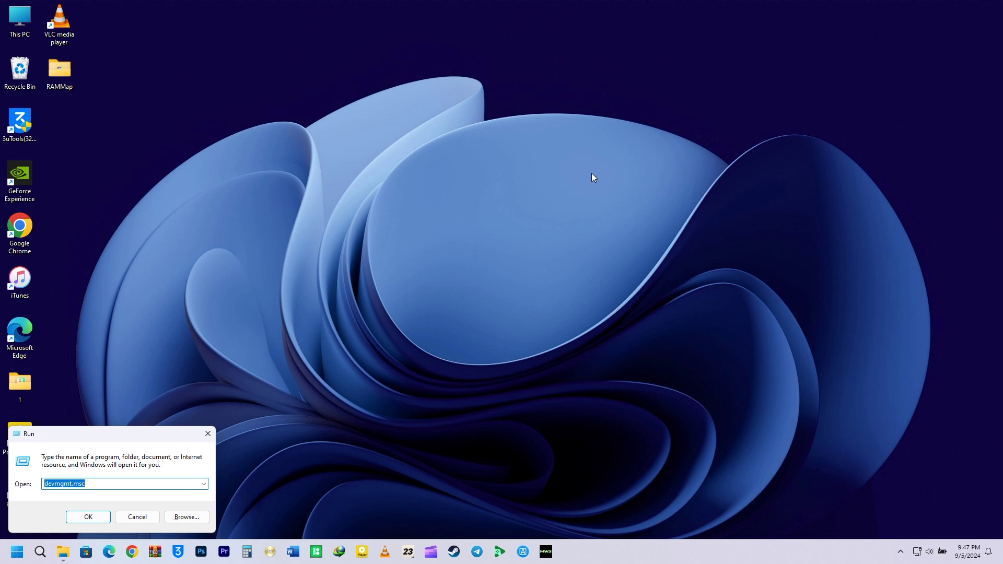
pyautogui.write('ncpa.cpl')
pyautogui.press('Return')
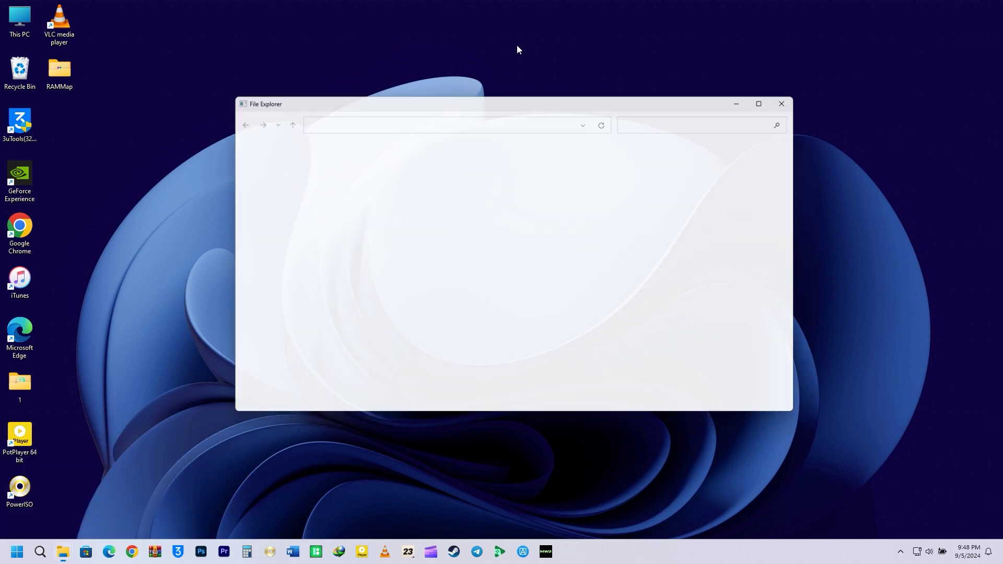
pyautogui.click(788, 107)
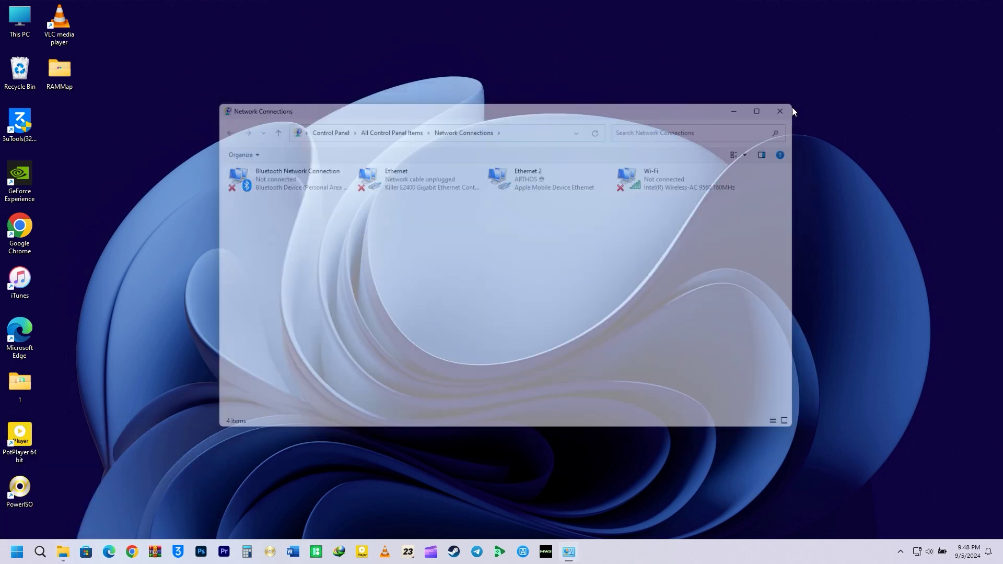
# Step: Open Settings and browse from System to the Apps installed apps list
pyautogui.press('super')
pyautogui.press('super+i')
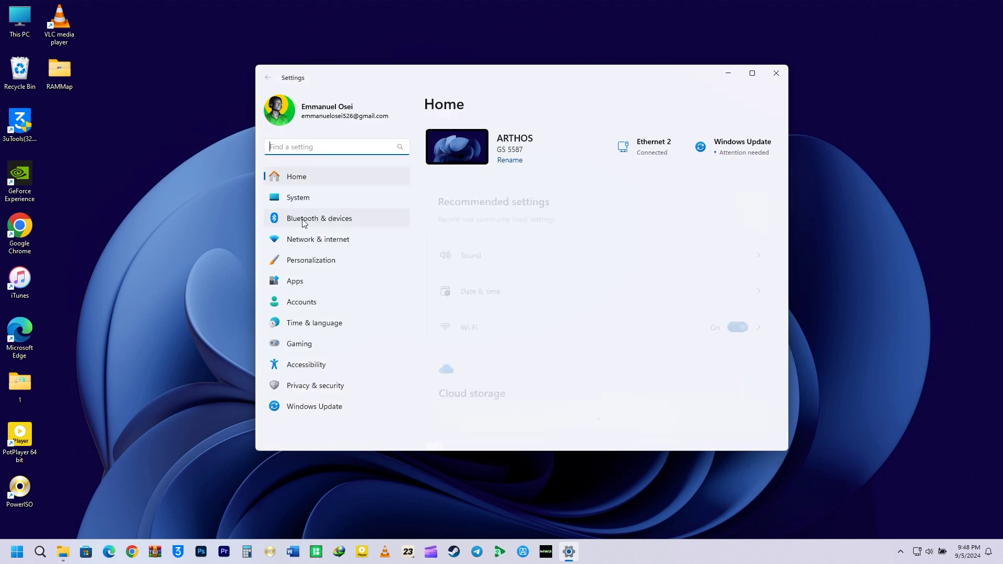
pyautogui.click(298, 196)
pyautogui.scroll(-5, 533, 349)
pyautogui.click(345, 282)
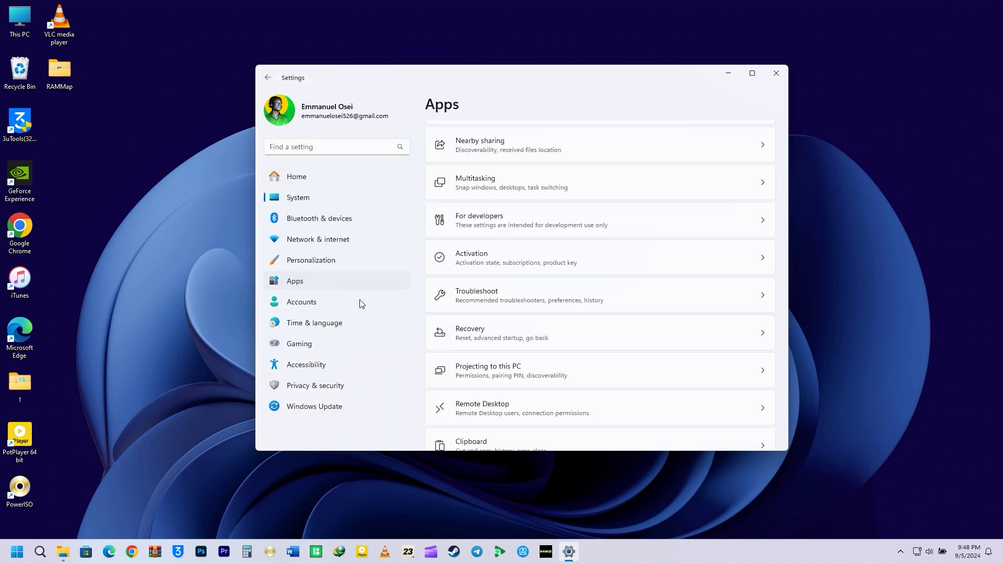
pyautogui.click(521, 147)
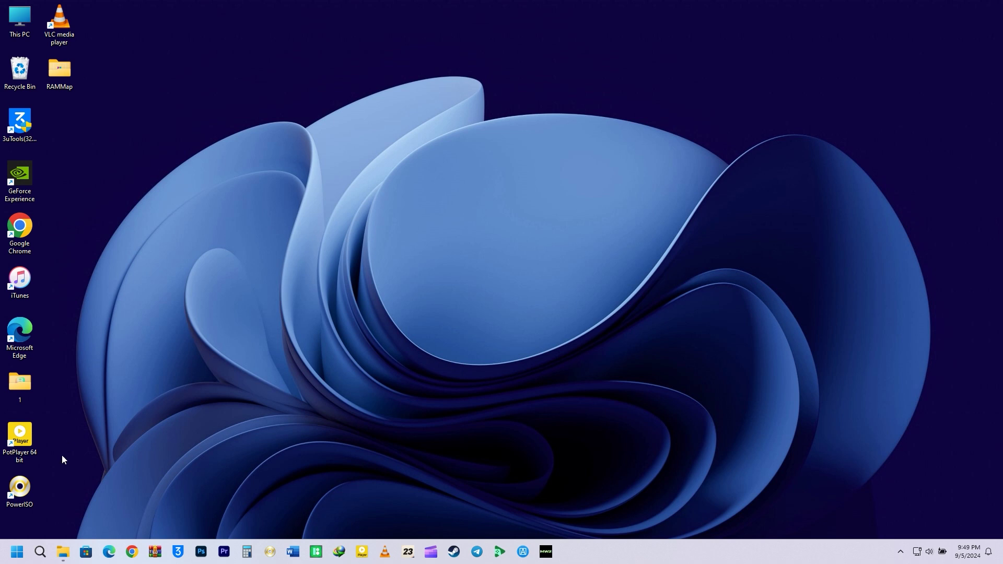
# Step: Open the Run box from the Start button quick menu, reopen it with Win+R, and close it twice
pyautogui.rightClick(17, 552)
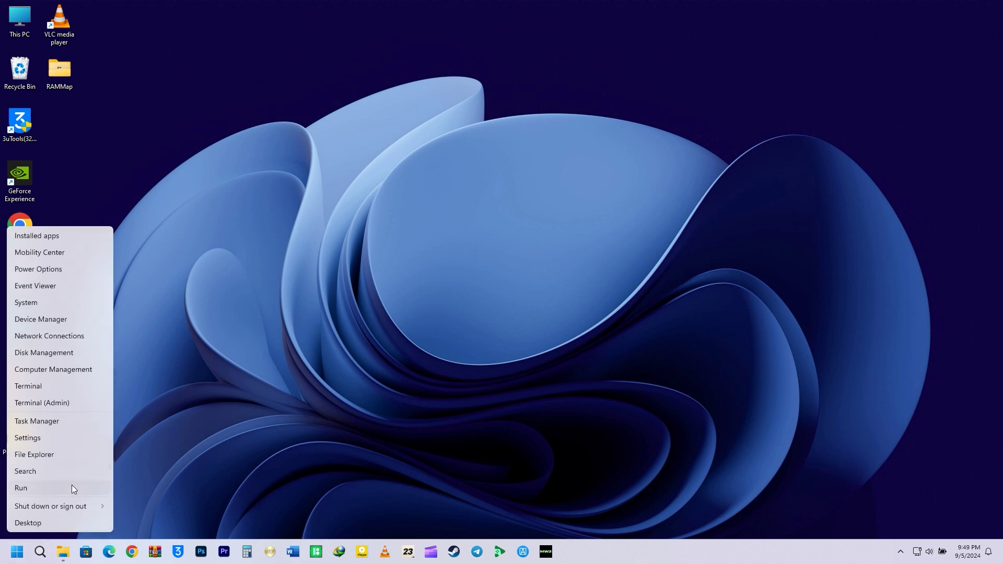
pyautogui.click(71, 487)
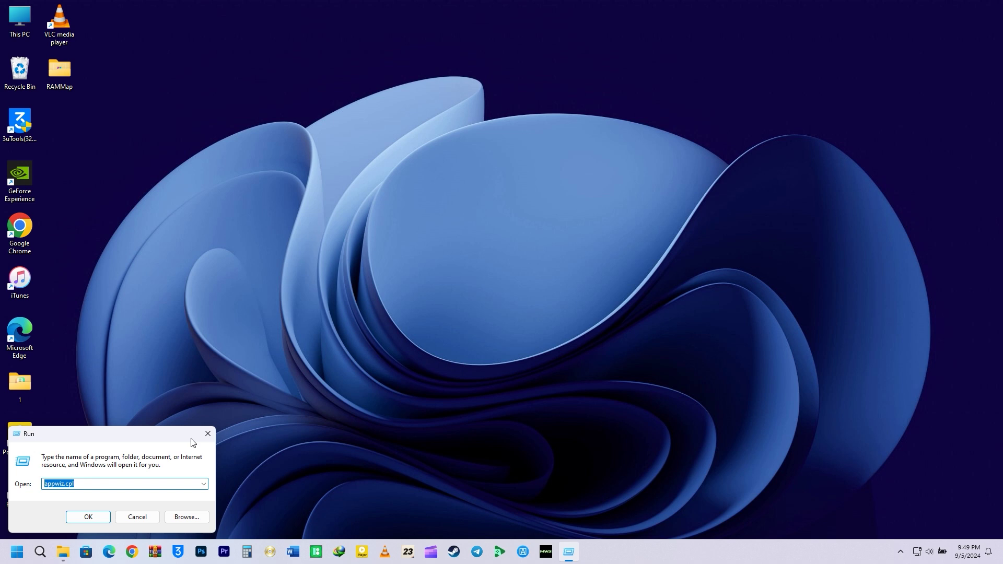
pyautogui.click(208, 434)
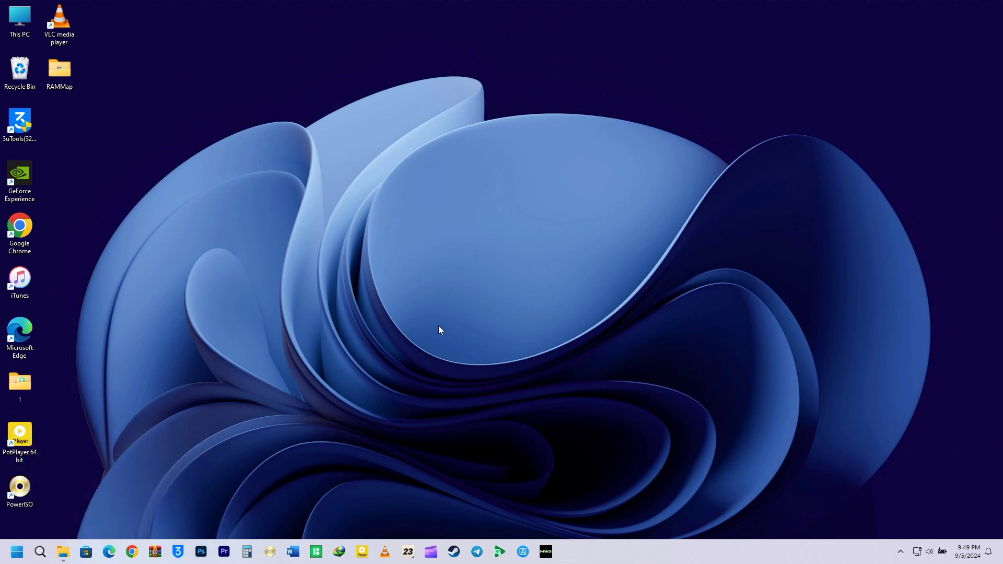
pyautogui.press('super+r')
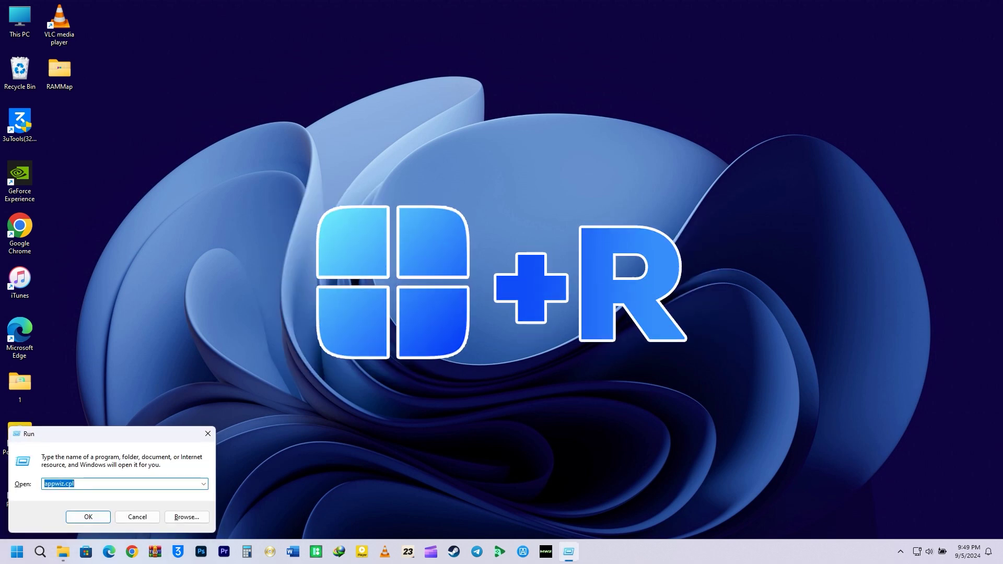
pyautogui.click(208, 435)
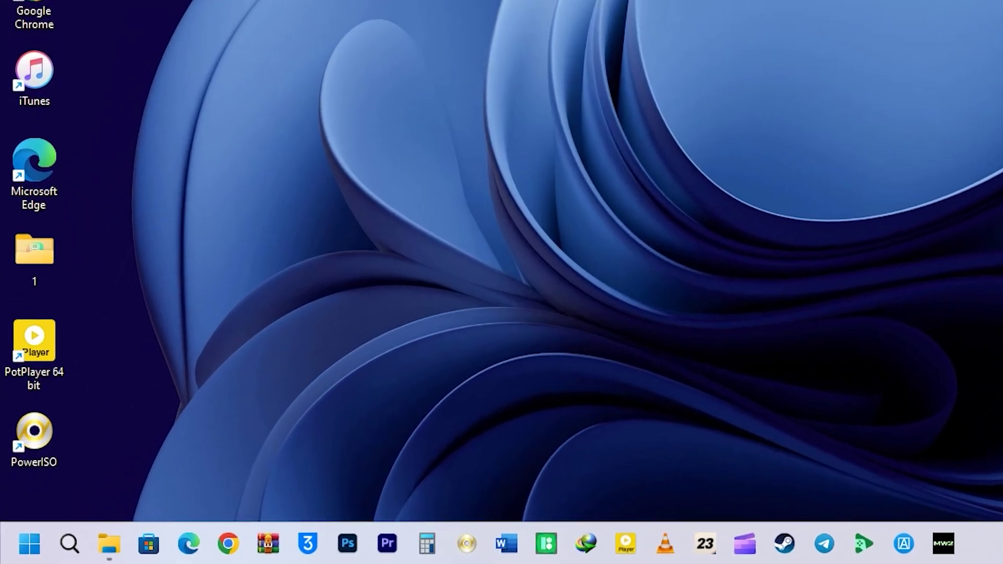
# Step: Run psr and move the Steps Recorder window to the desktop centre
pyautogui.press('super+r')
pyautogui.write('psr')
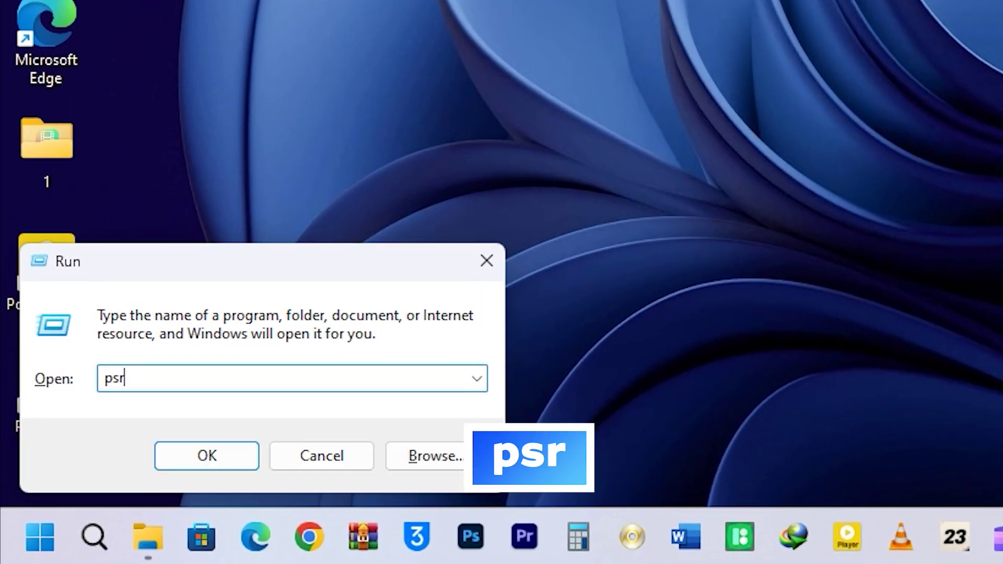
pyautogui.press('Return')
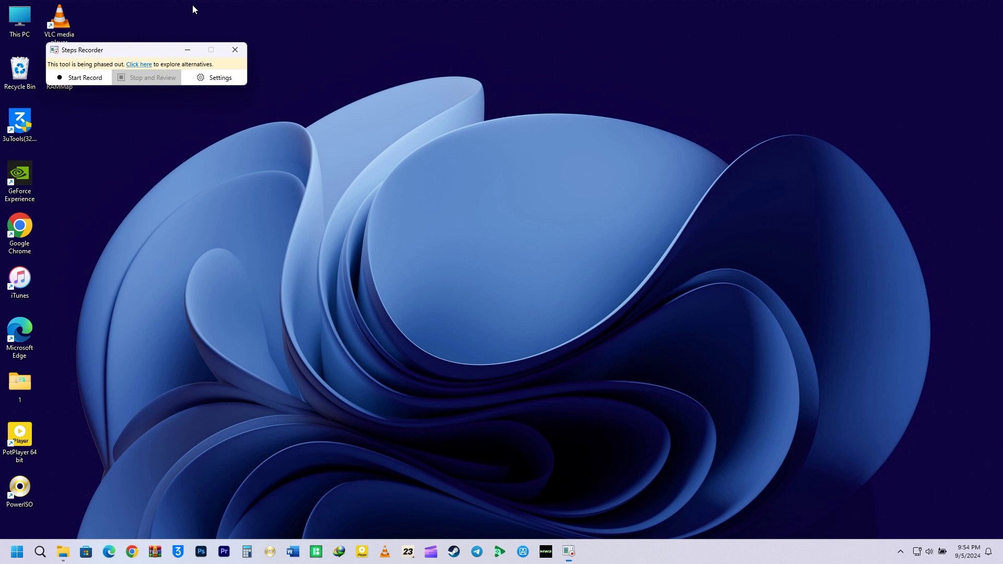
pyautogui.moveTo(143, 46); pyautogui.dragTo(465, 243)
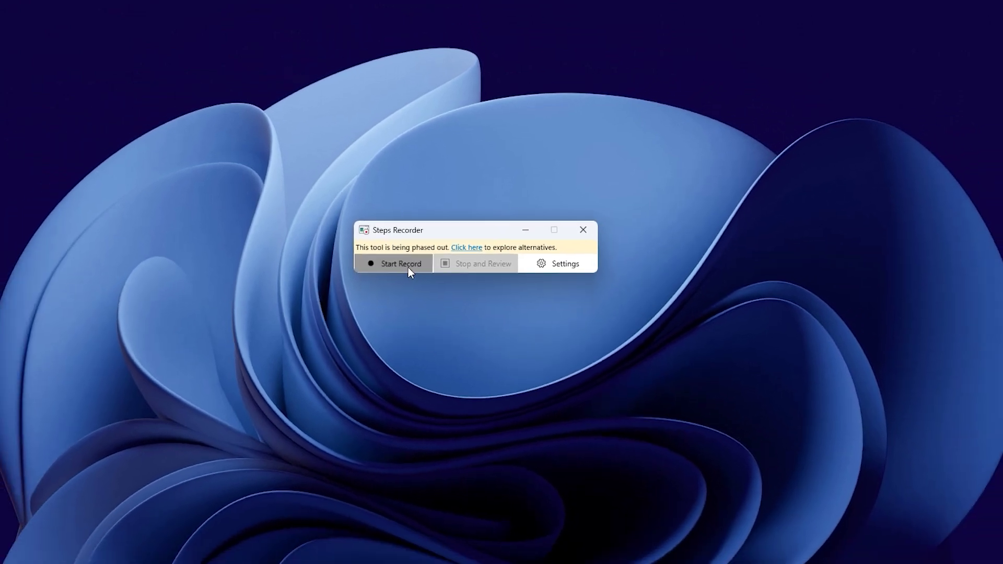
# Step: Start recording, then open Settings > Apps > Installed apps and scroll the 92-app list
pyautogui.click(386, 280)
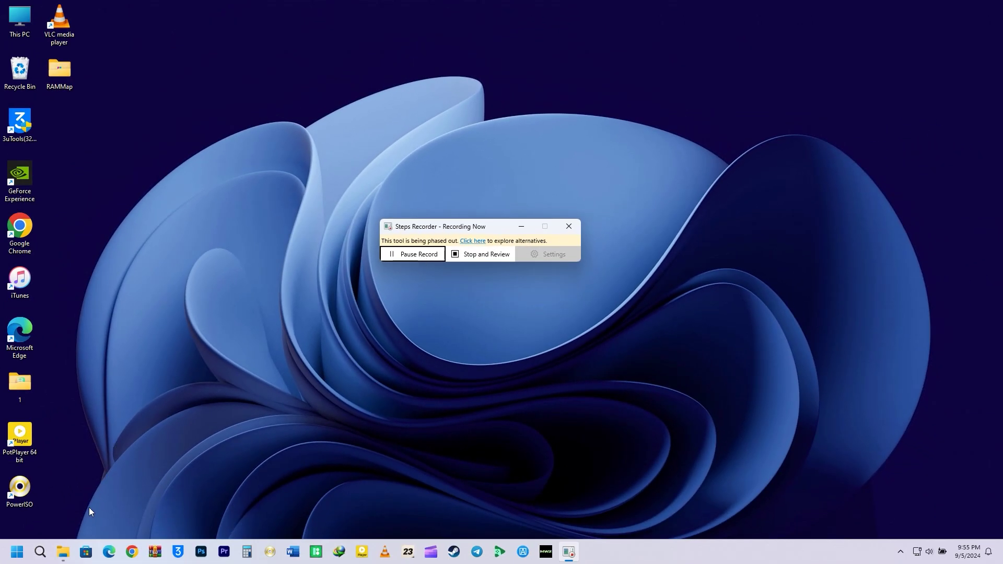
pyautogui.click(17, 551)
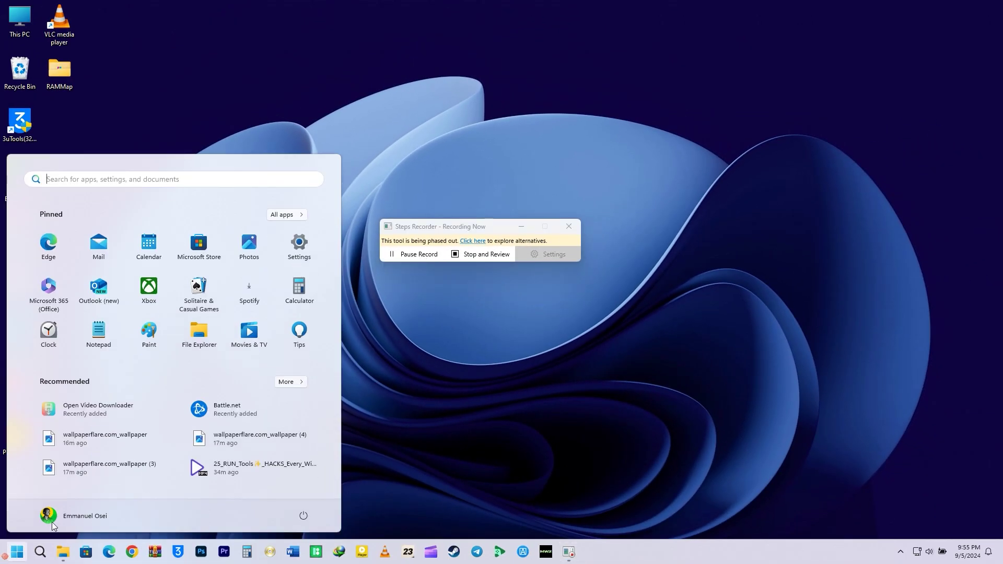
pyautogui.click(312, 247)
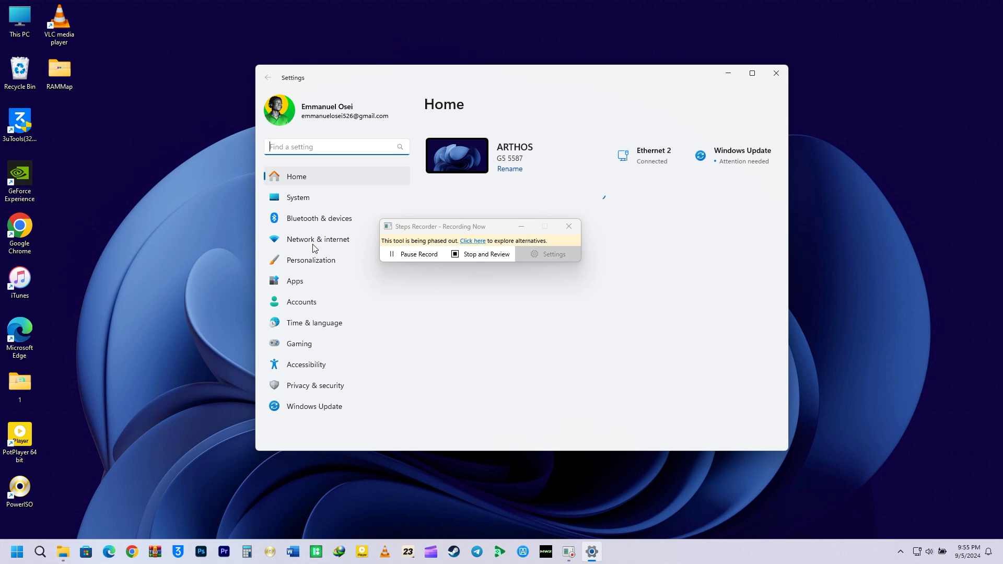
pyautogui.click(302, 282)
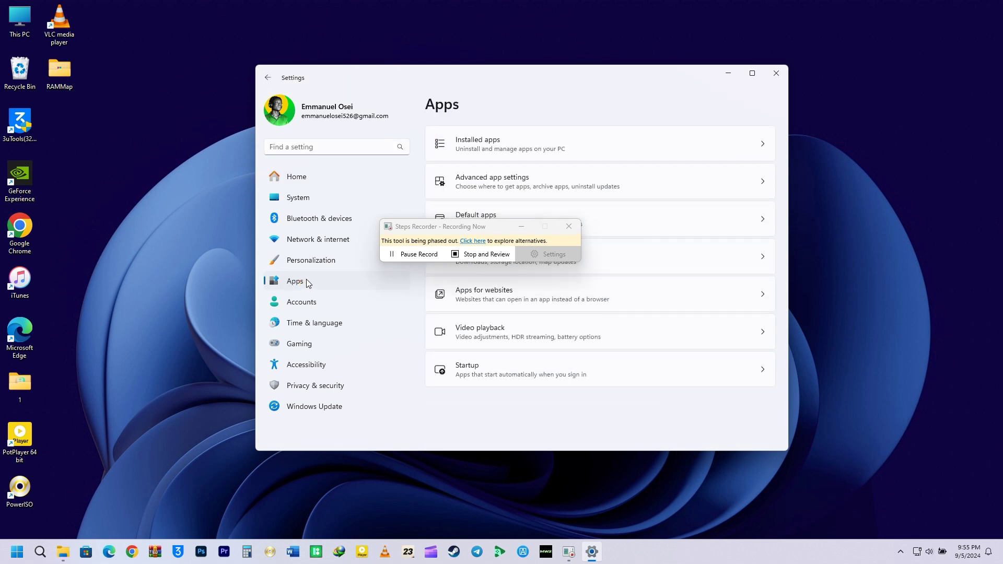
pyautogui.click(488, 149)
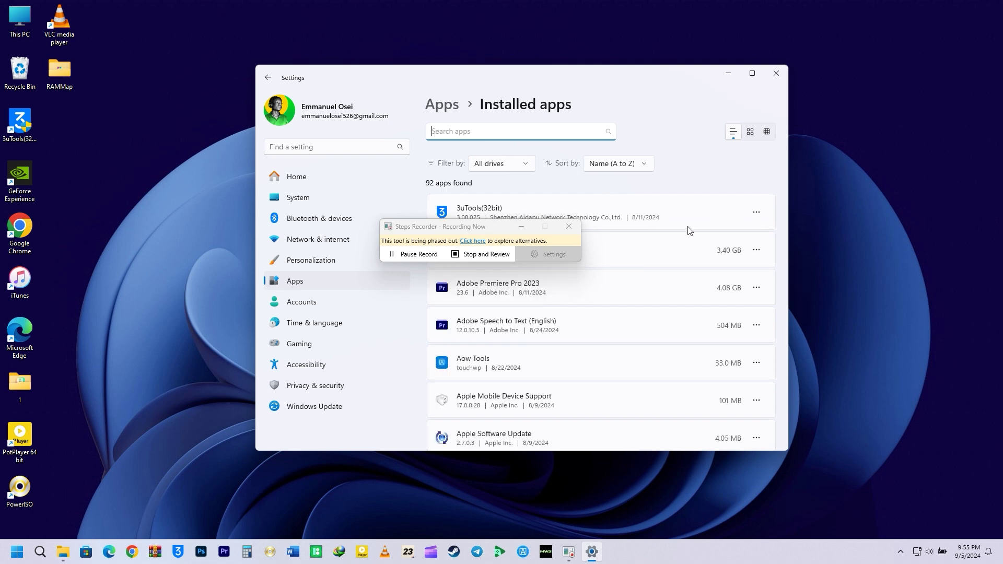
pyautogui.scroll(-5, 691, 266)
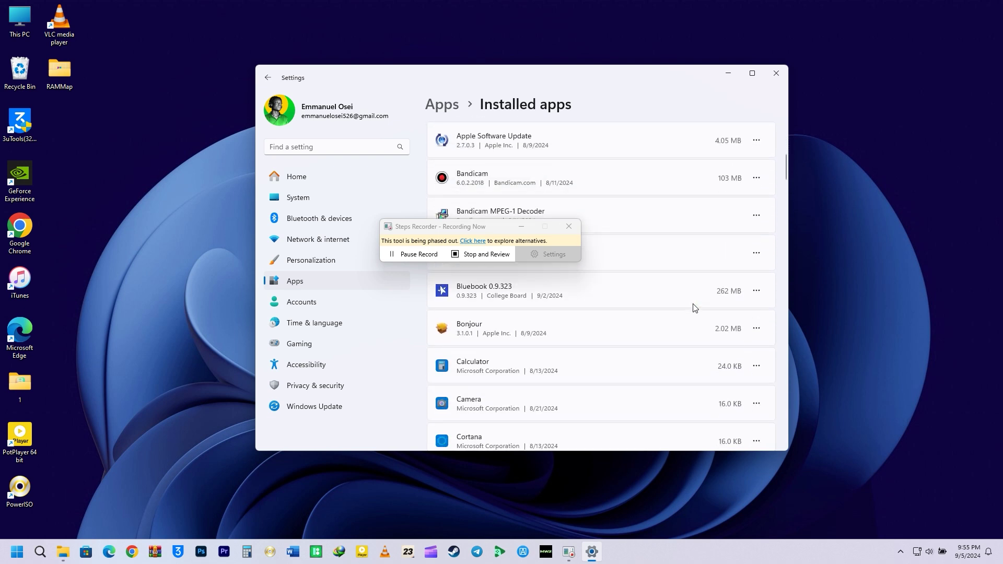
# Step: Stop recording, minimize Settings, and centre the steps review window
pyautogui.click(472, 256)
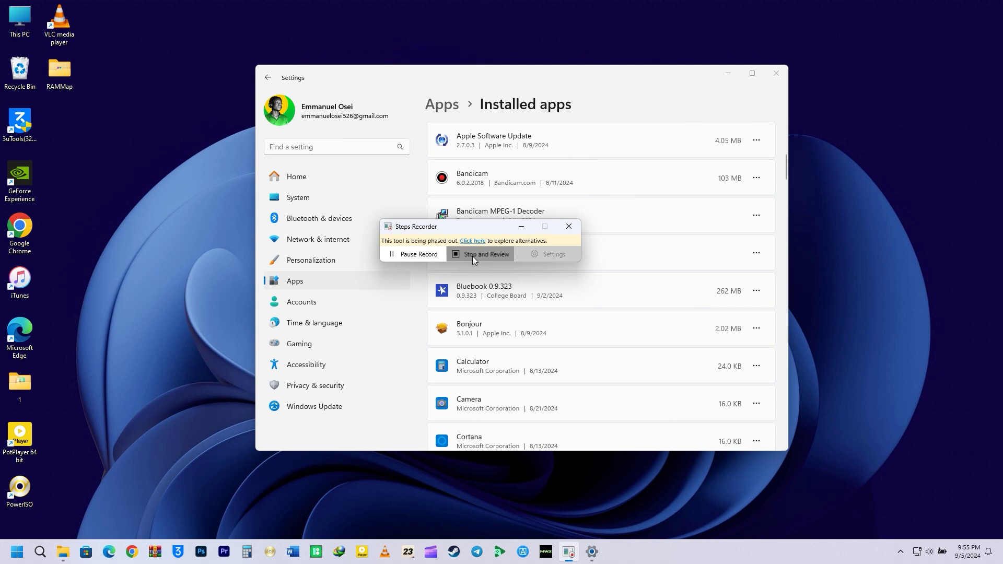
pyautogui.click(728, 73)
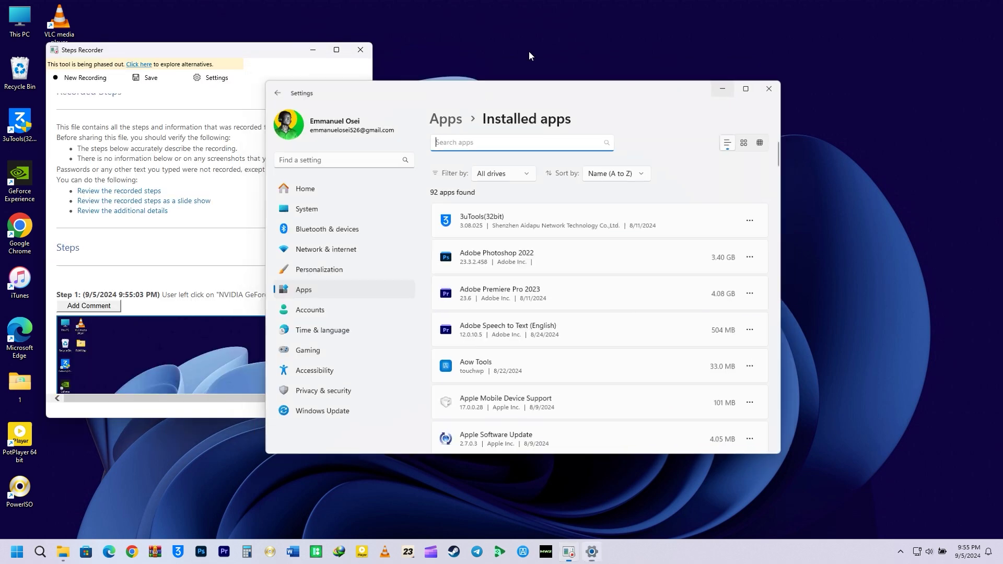
pyautogui.moveTo(217, 52); pyautogui.dragTo(484, 76)
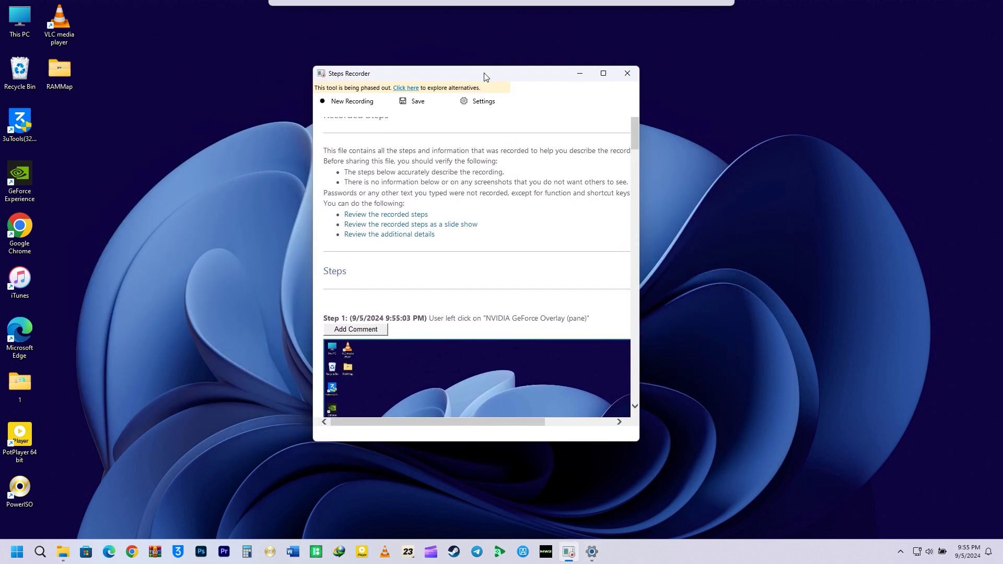
# Step: Scroll through the five captured steps, then close Steps Recorder
pyautogui.scroll(-3, 484, 266)
pyautogui.scroll(-5, 485, 264)
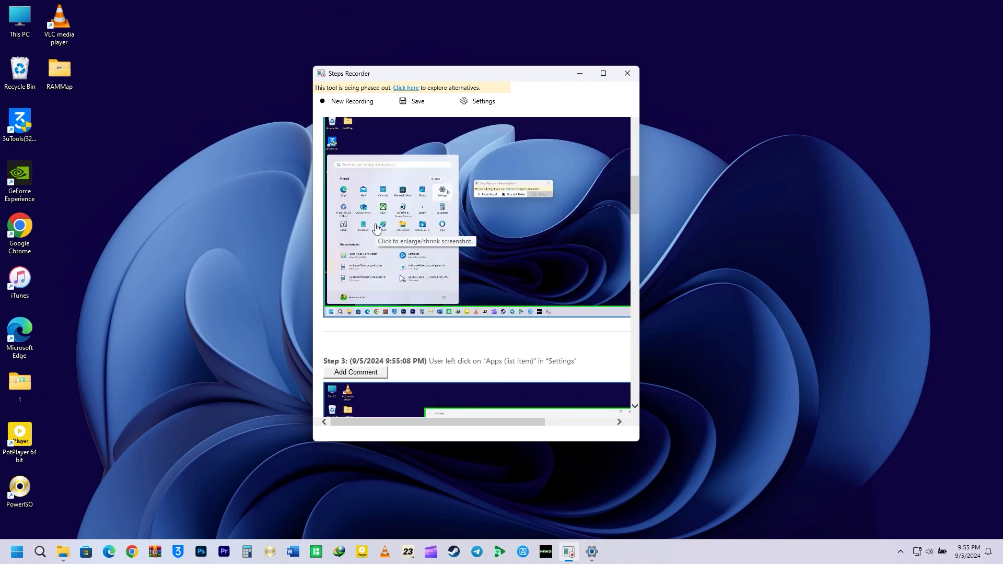
pyautogui.scroll(-5, 377, 228)
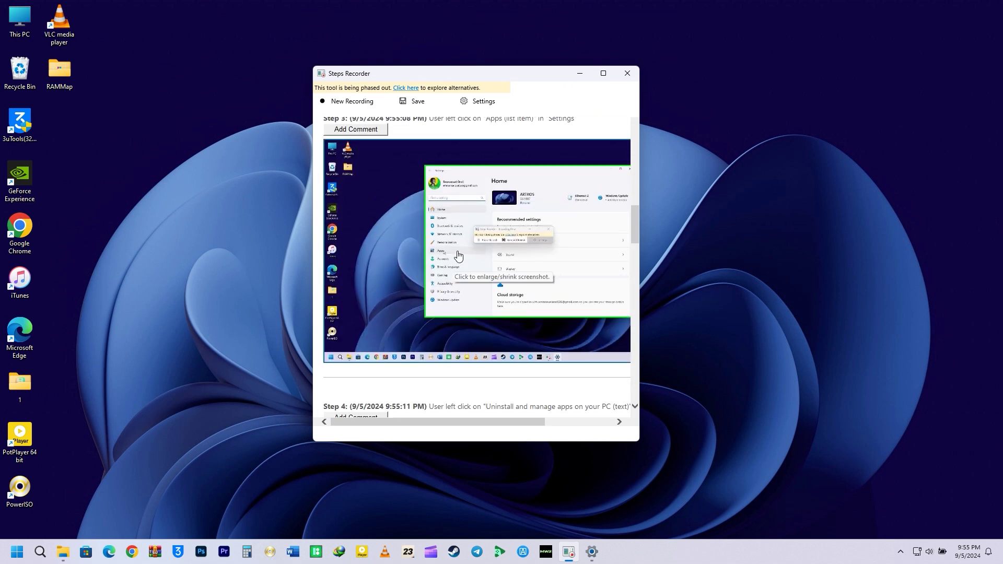
pyautogui.scroll(-5, 454, 258)
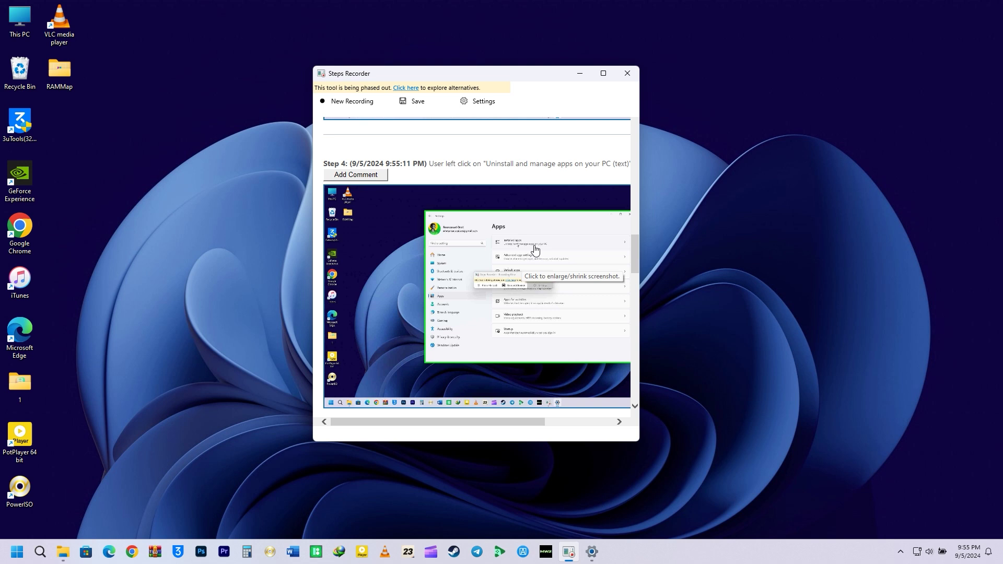
pyautogui.scroll(-5, 533, 252)
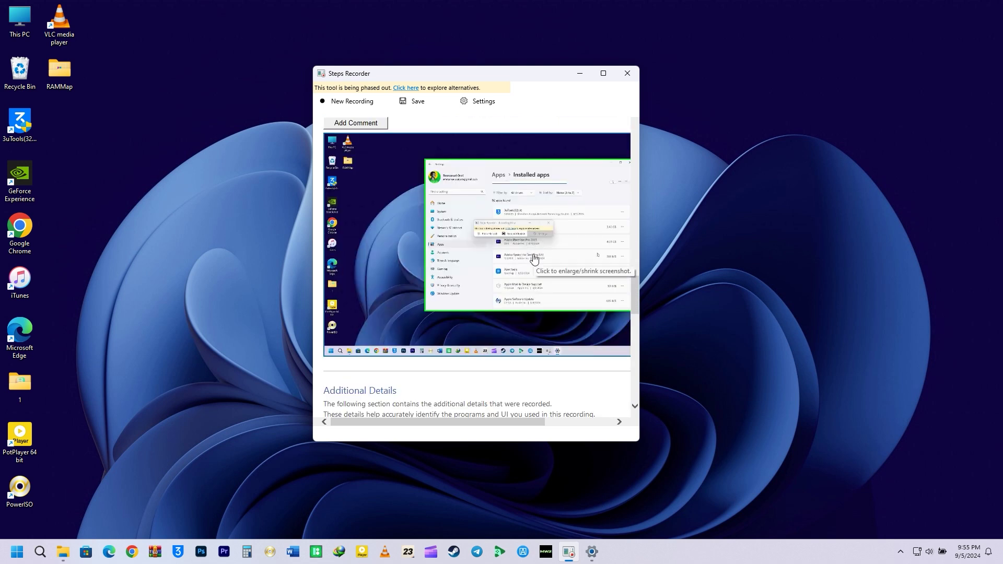
pyautogui.scroll(3, 533, 258)
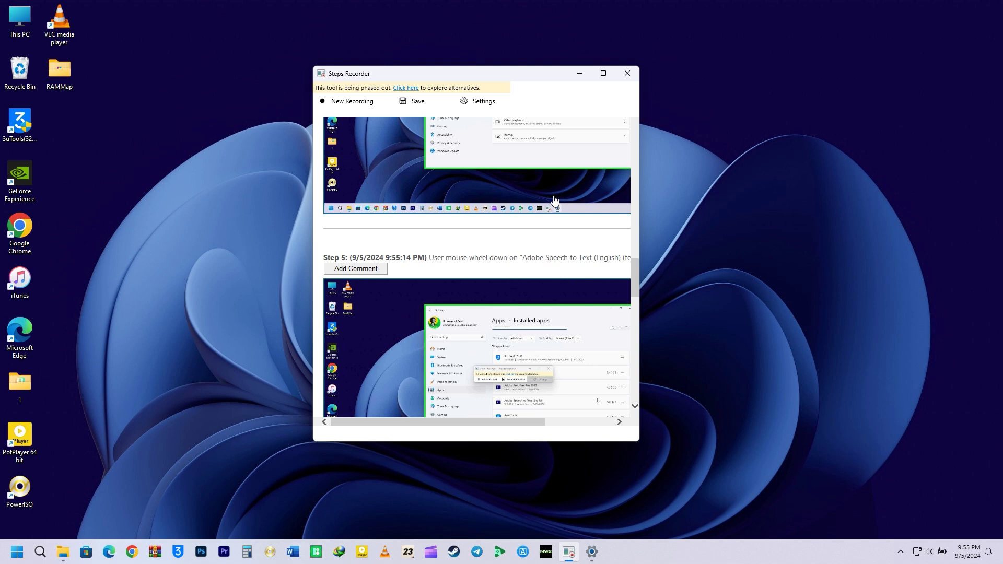
pyautogui.click(627, 73)
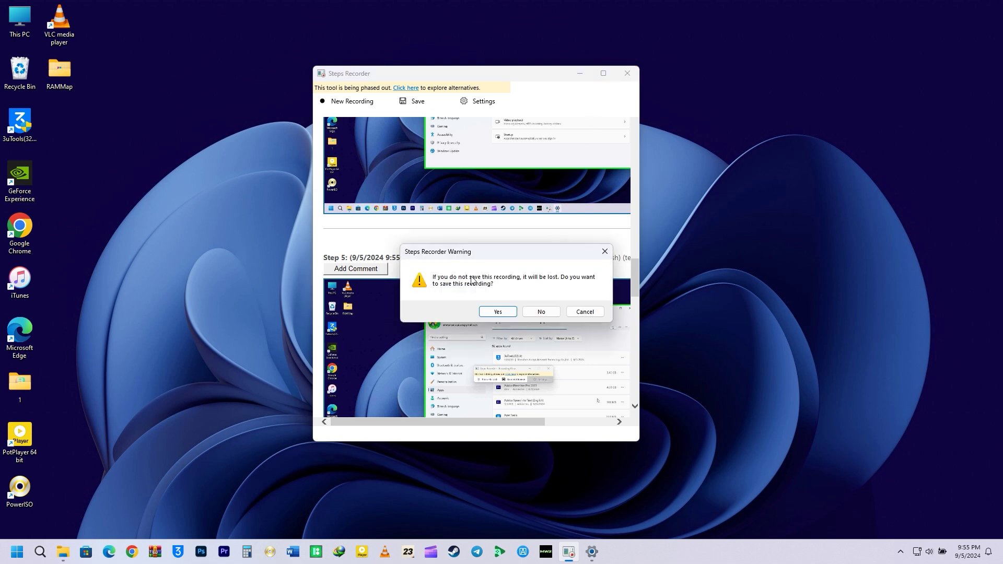
# Step: Discard the recording without saving and run '.' to open the user profile folder
pyautogui.click(537, 310)
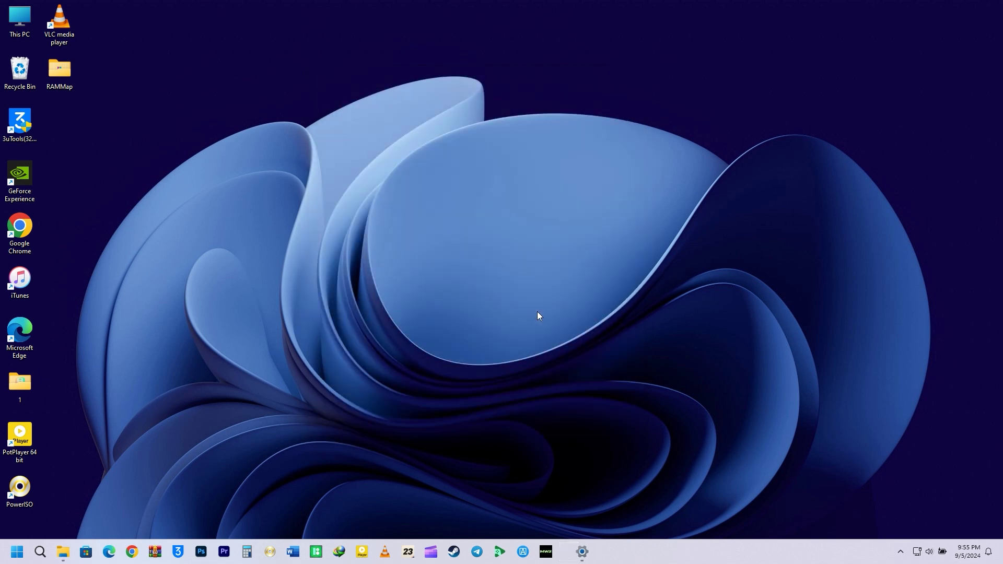
pyautogui.press('super+r')
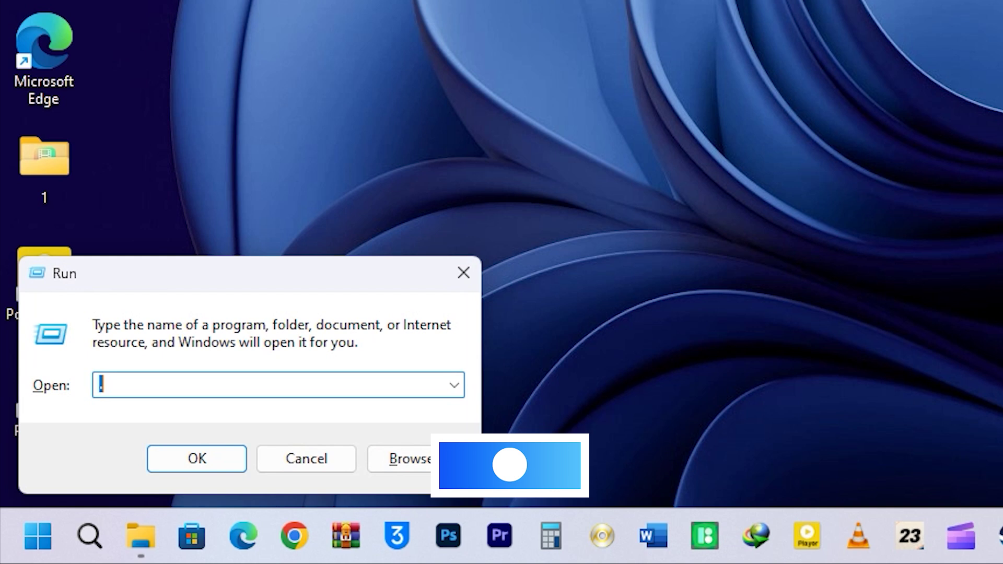
pyautogui.write('.')
pyautogui.press('Return')
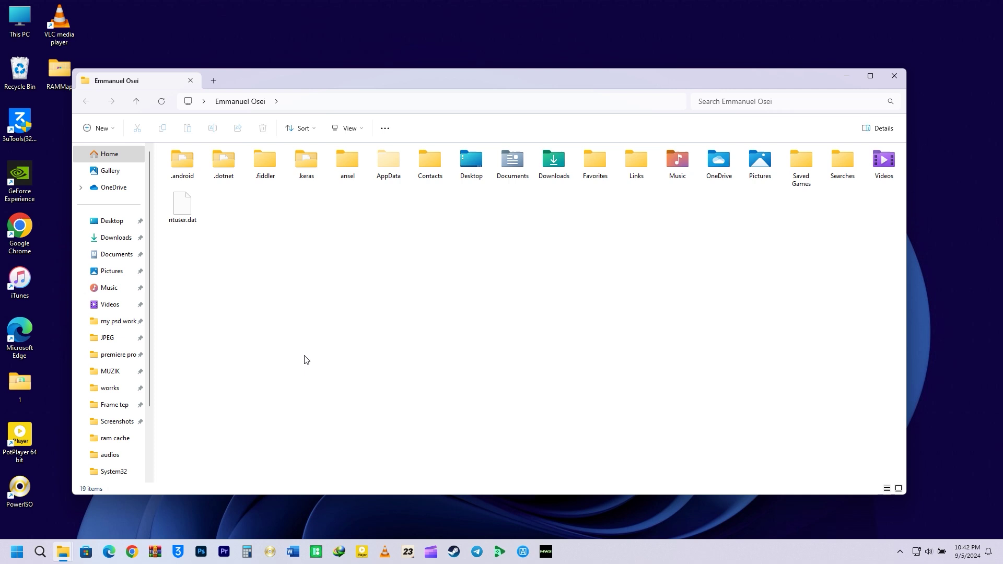
# Step: Browse into AppData's Roaming folder, then back up into its Local folder
pyautogui.doubleClick(389, 160)
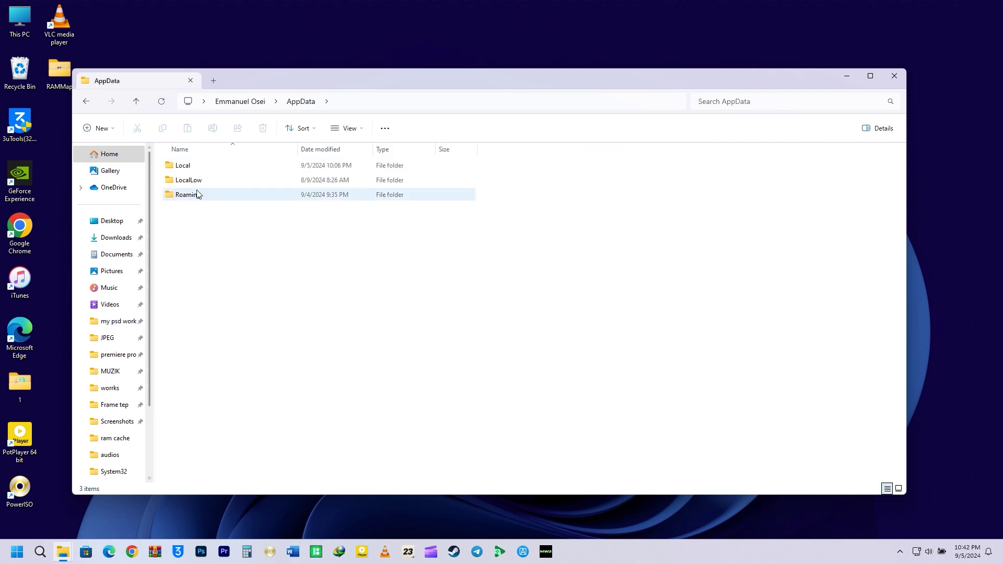
pyautogui.doubleClick(208, 197)
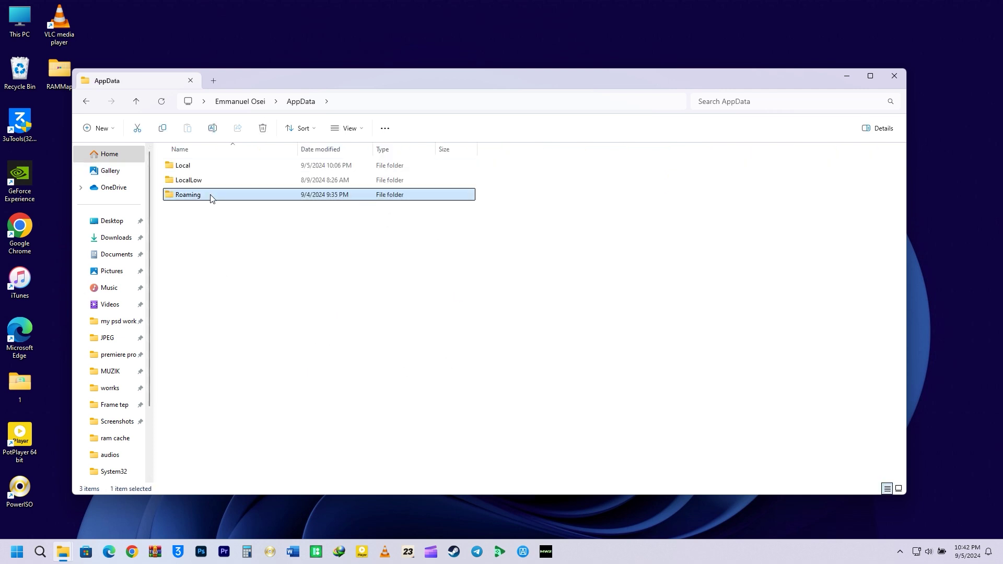
pyautogui.click(137, 100)
pyautogui.doubleClick(195, 166)
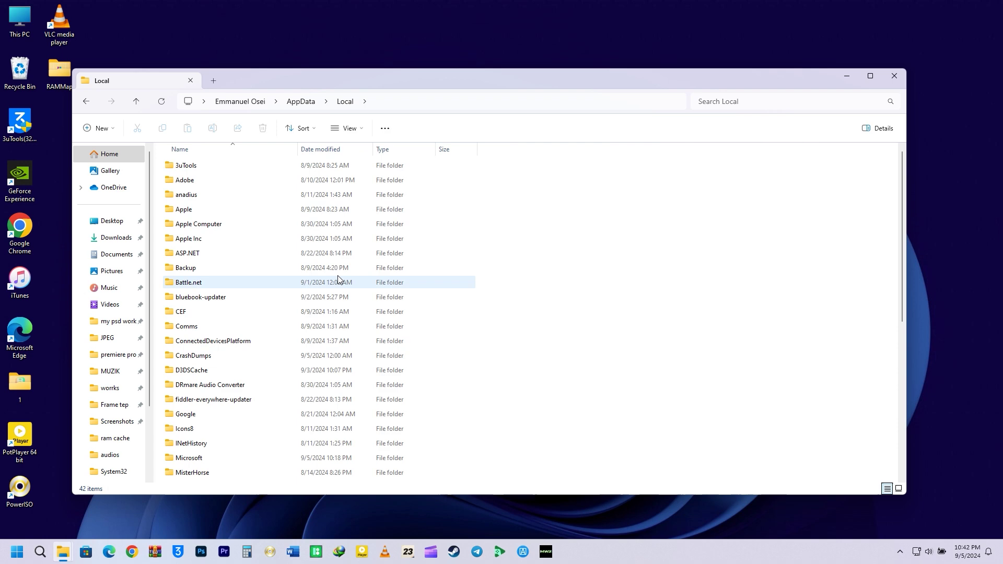
pyautogui.scroll(-3, 340, 280)
# Step: Go back up to AppData, then run mstsc to launch Remote Desktop Connection
pyautogui.click(137, 102)
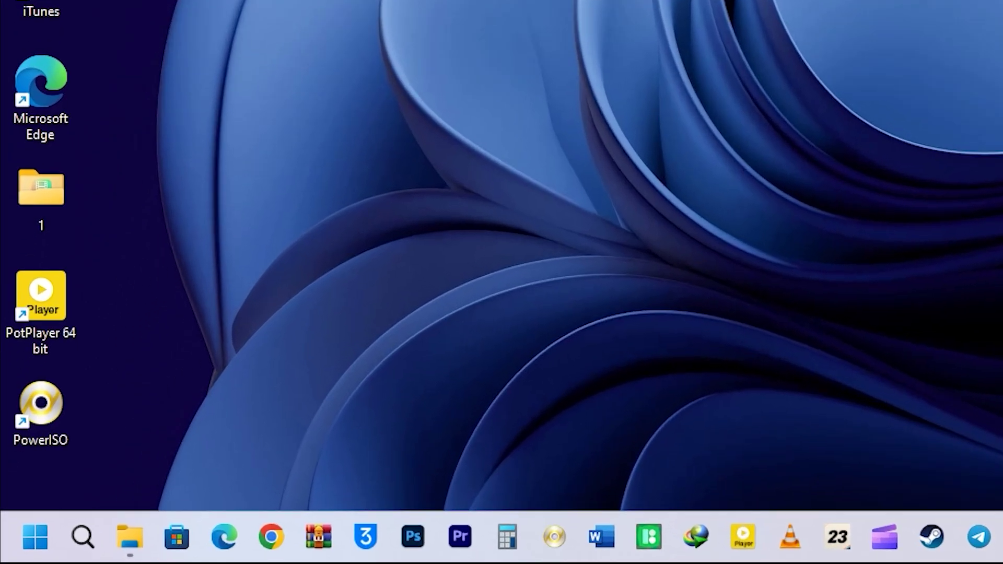
pyautogui.press('super+r')
pyautogui.write('mstsc')
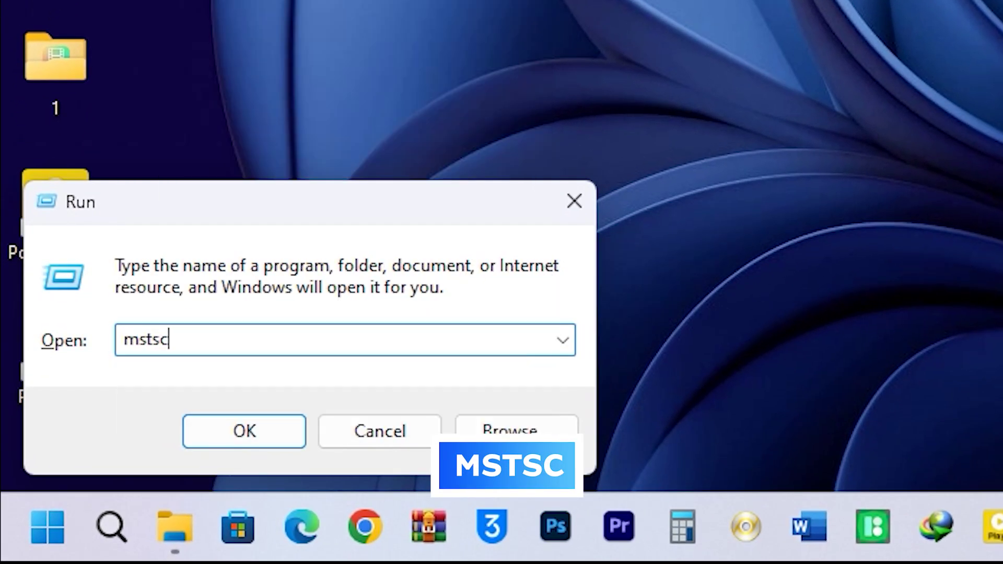
pyautogui.press('Return')
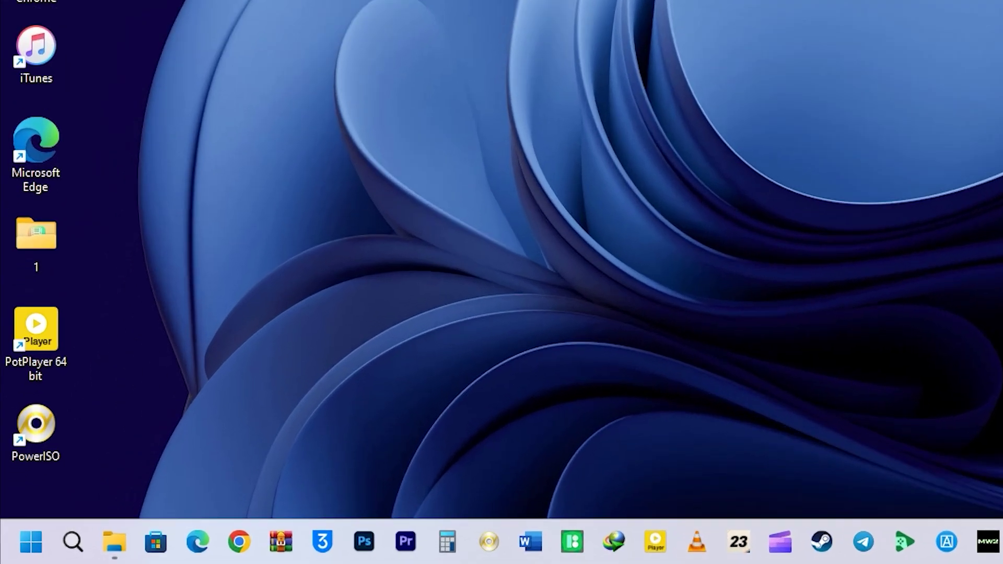
# Step: Run mrt, centre the Malicious Software Removal Tool wizard, and advance to Scan type
pyautogui.press('super+r')
pyautogui.write('m')
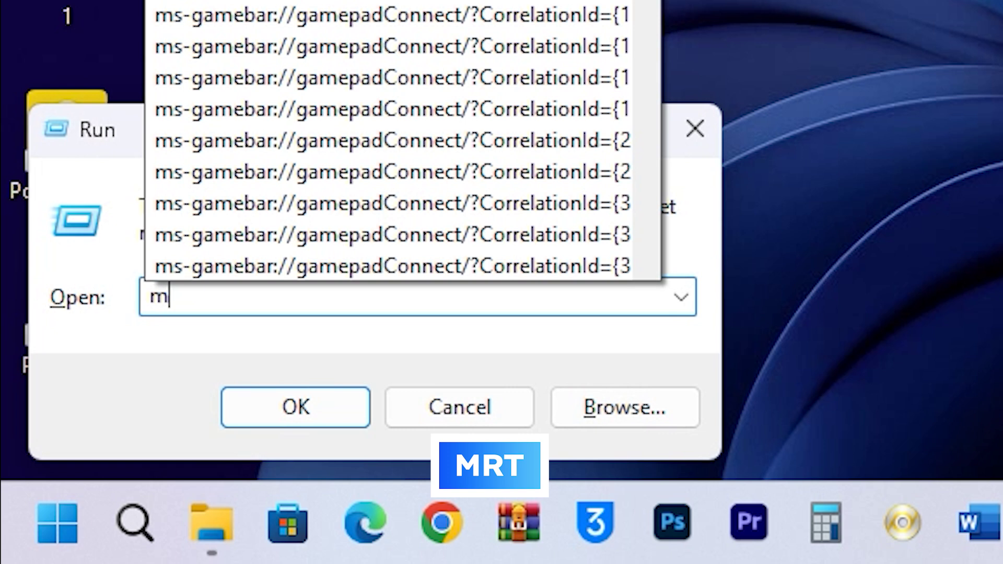
pyautogui.write('rt')
pyautogui.press('Return')
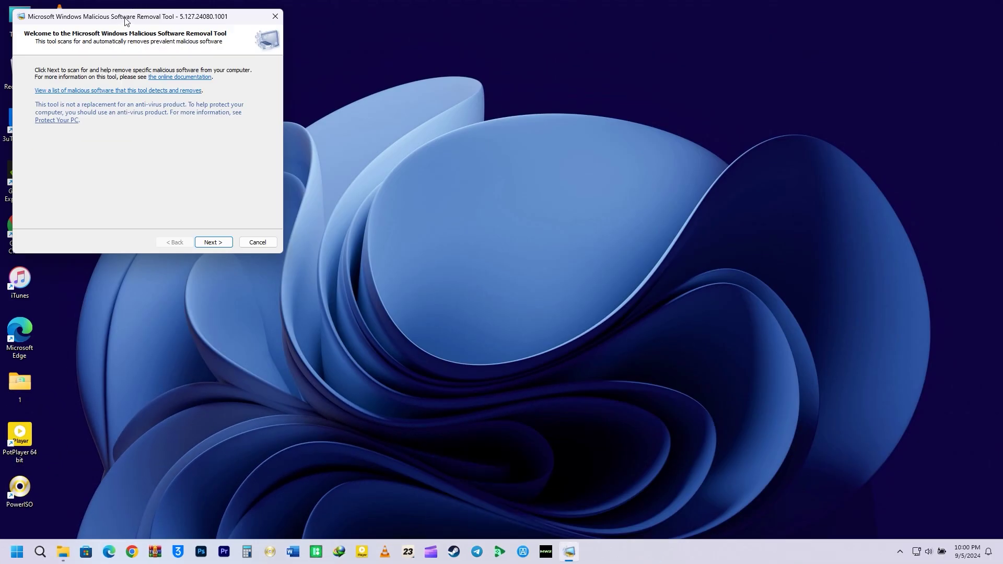
pyautogui.moveTo(125, 23); pyautogui.dragTo(311, 115)
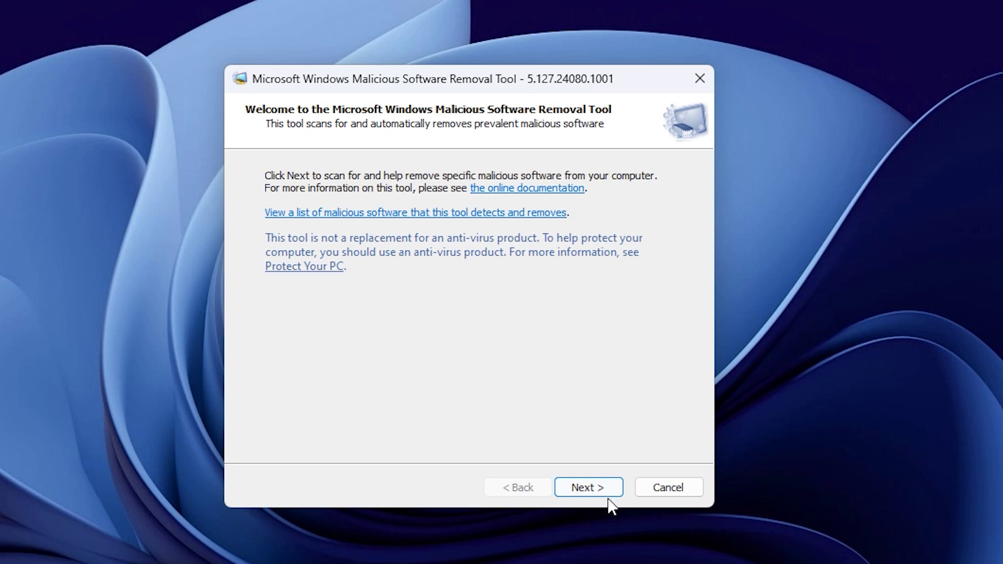
pyautogui.click(608, 494)
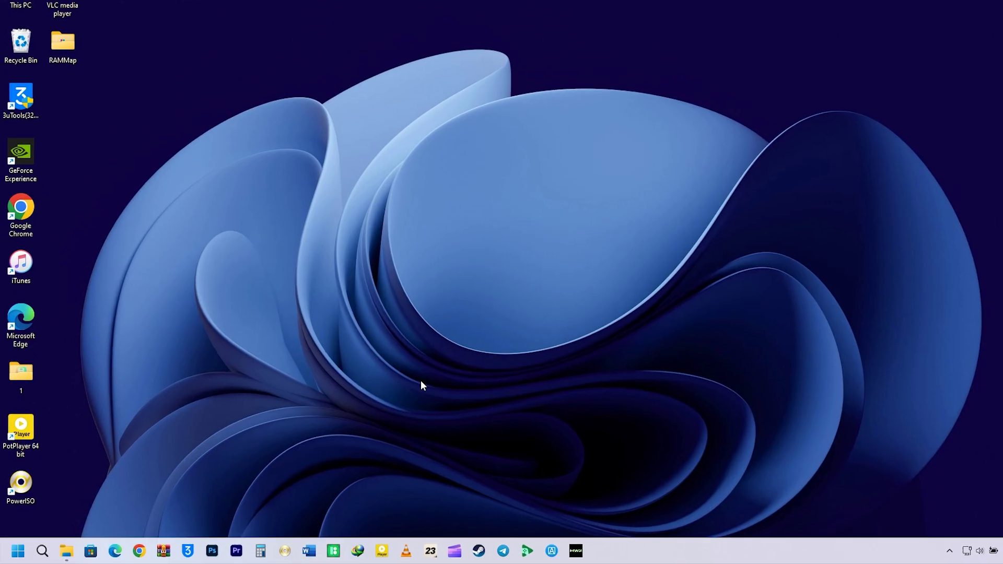
# Step: Run ncpa.cpl to list the Bluetooth, Ethernet, Ethernet 2 and Wi-Fi adapters
pyautogui.press('super+r')
pyautogui.write('ncp')
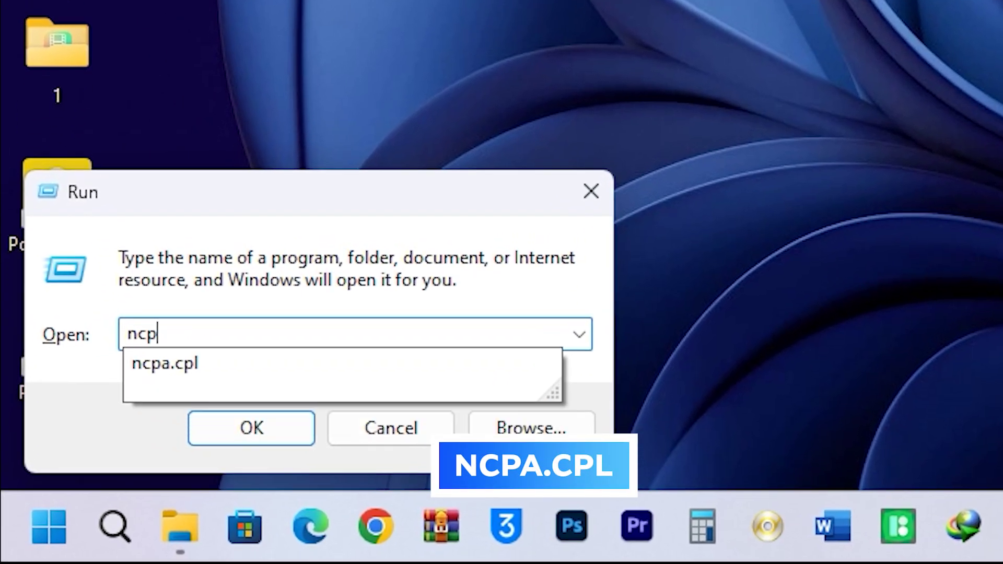
pyautogui.write('a.cpl')
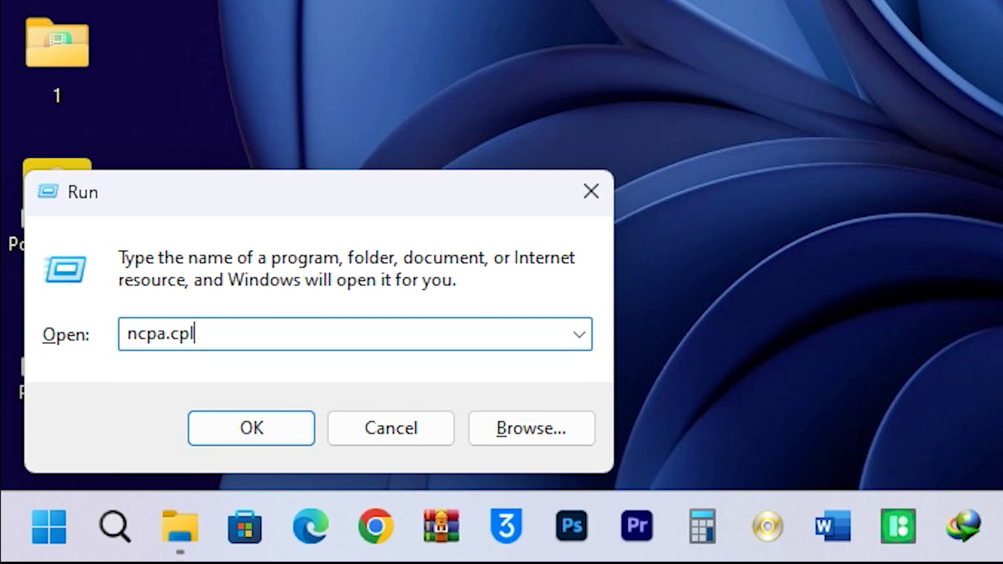
pyautogui.press('Return')
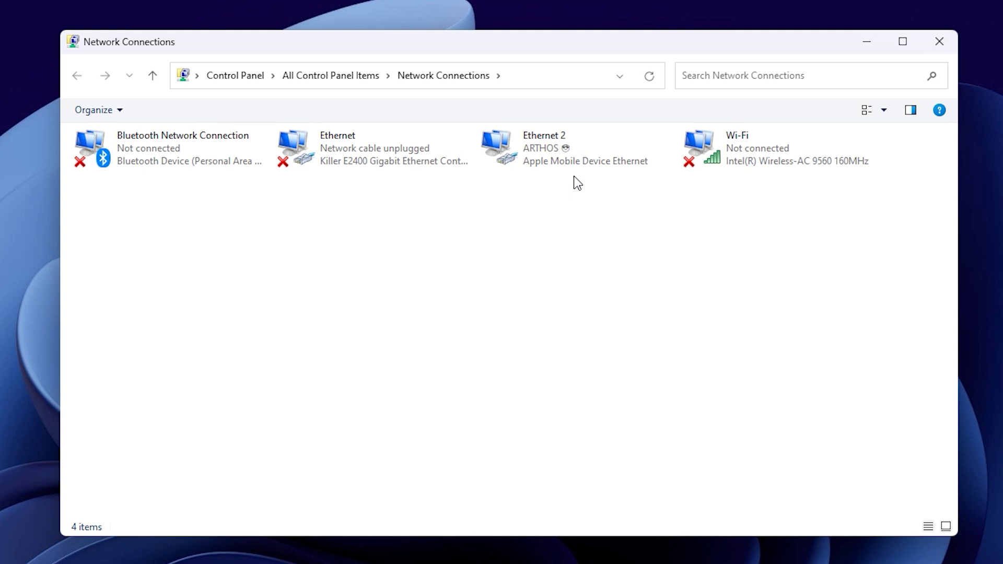
# Step: Open Ethernet 2's Properties, move the dialog toward the centre, then close it
pyautogui.rightClick(567, 150)
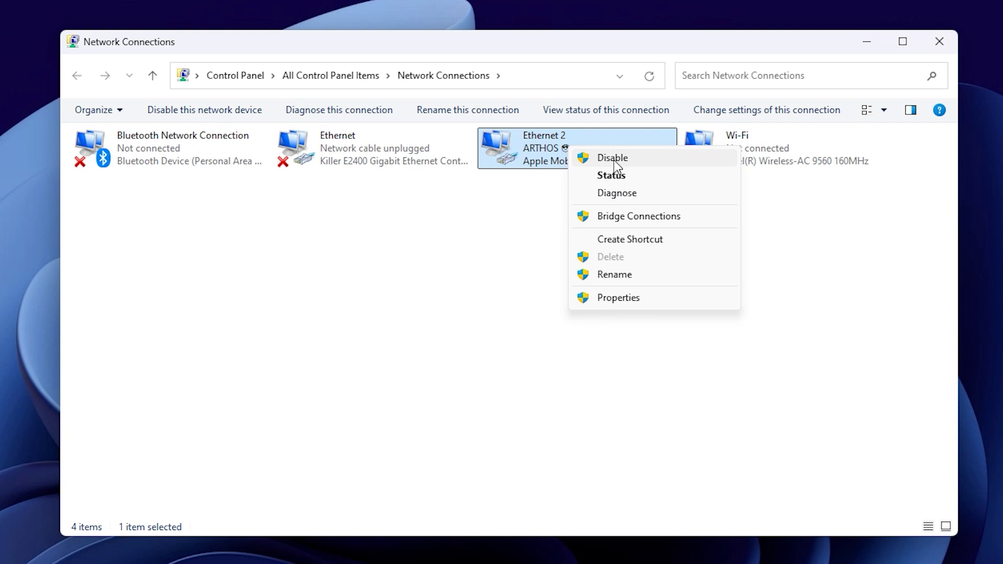
pyautogui.click(621, 305)
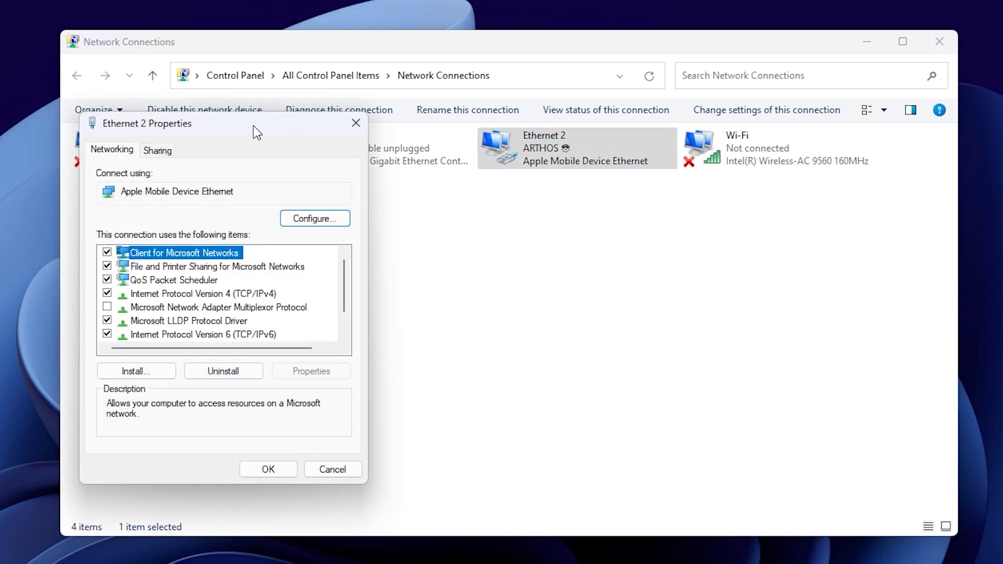
pyautogui.moveTo(253, 127); pyautogui.dragTo(478, 130)
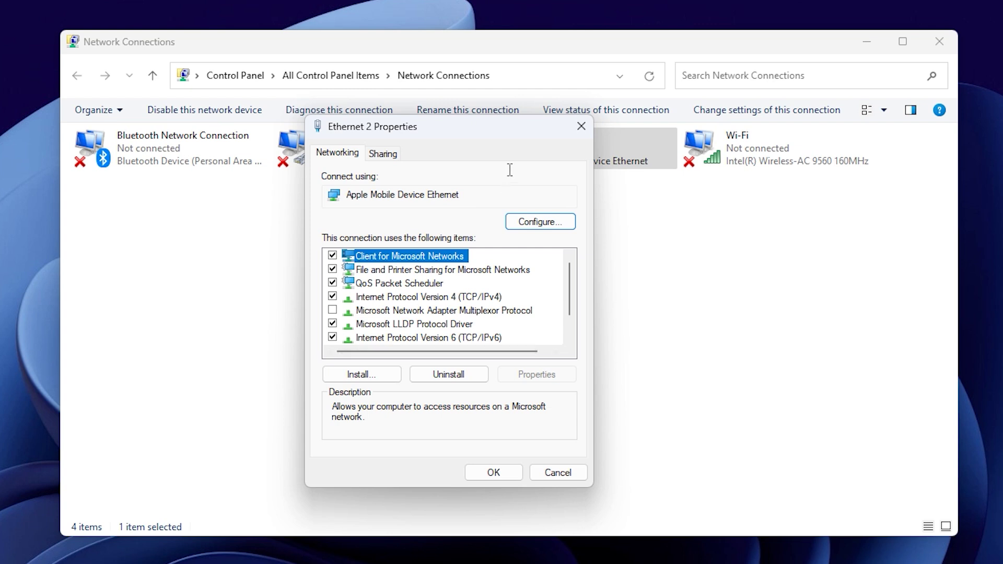
pyautogui.click(582, 136)
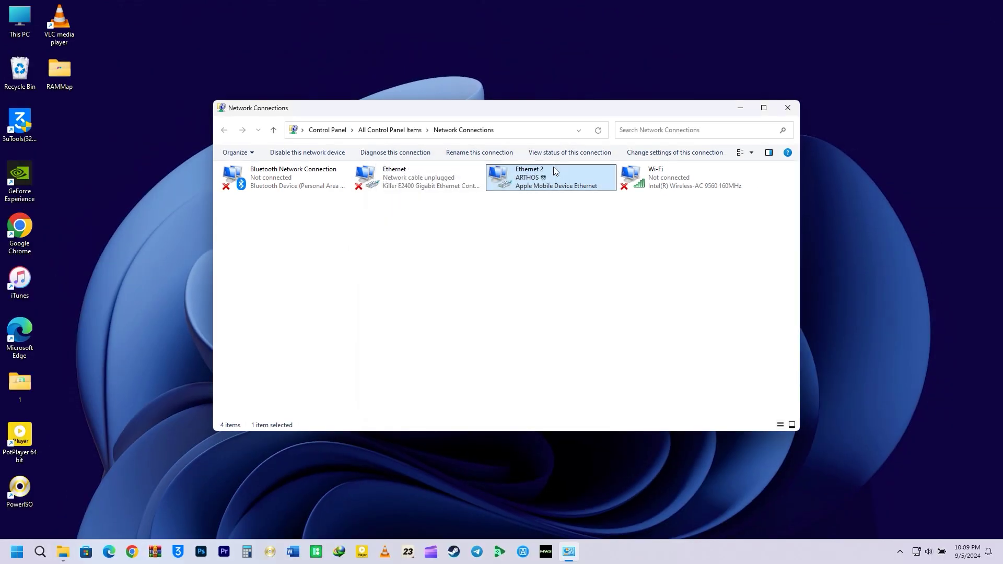
# Step: Close Network Connections, run netplwiz, and centre the User Accounts window
pyautogui.click(788, 108)
pyautogui.press('super+r')
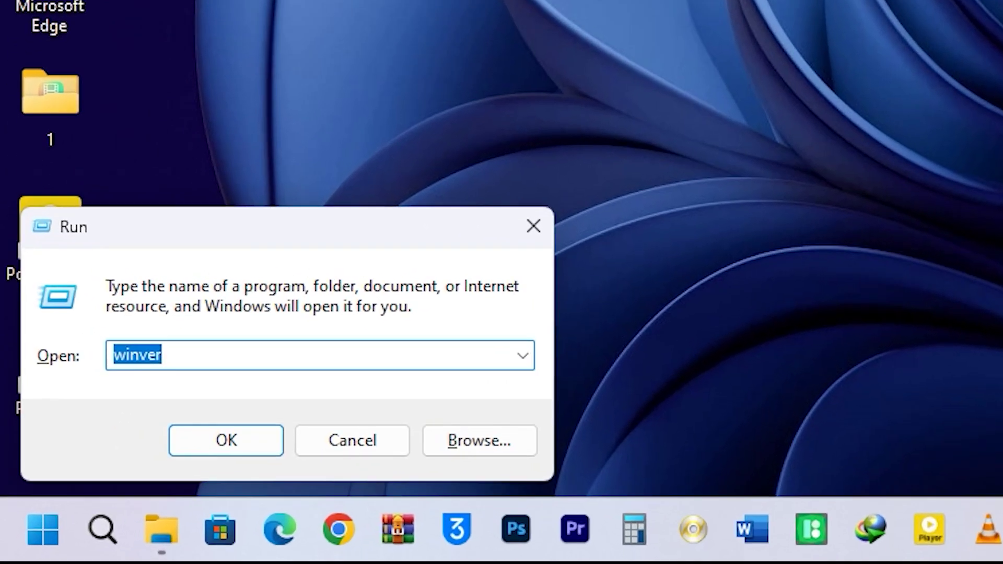
pyautogui.write('netp')
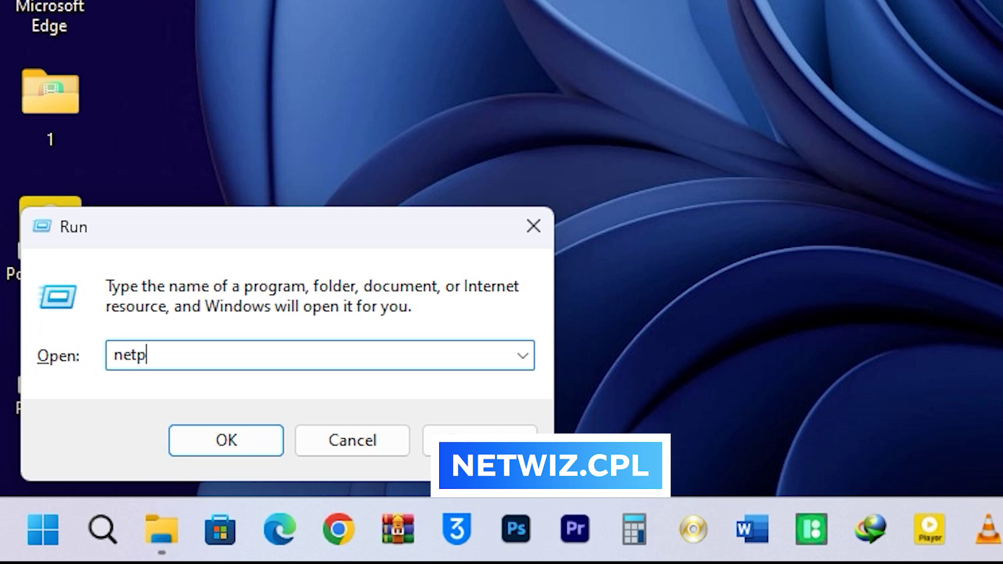
pyautogui.write('lwiz')
pyautogui.press('Return')
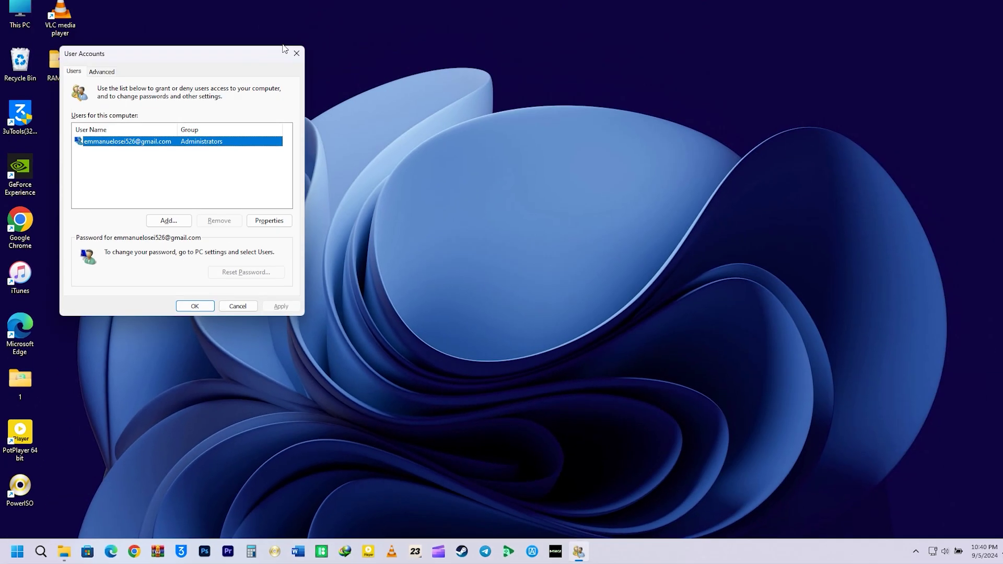
pyautogui.moveTo(186, 68); pyautogui.dragTo(395, 101)
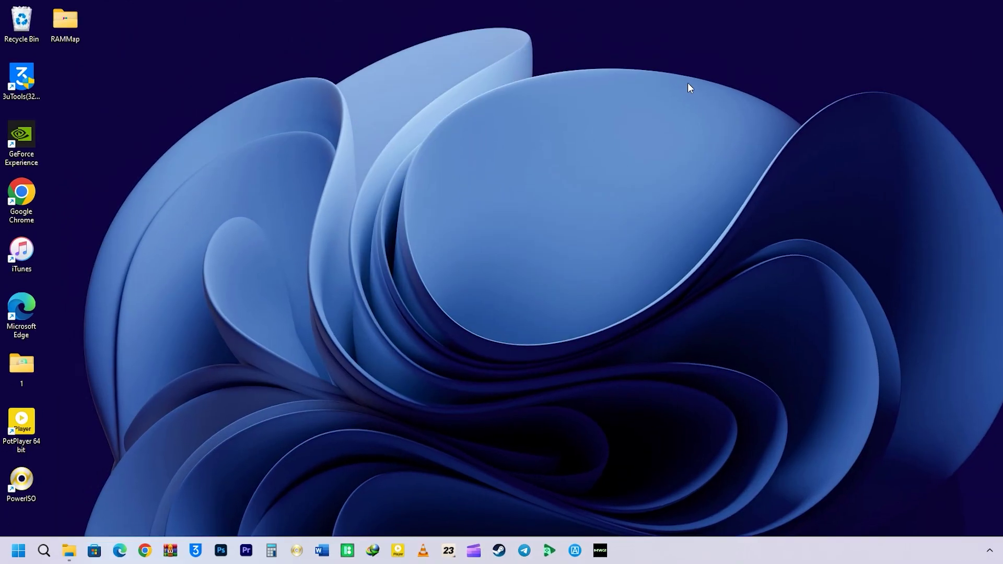
pyautogui.press('super+r')
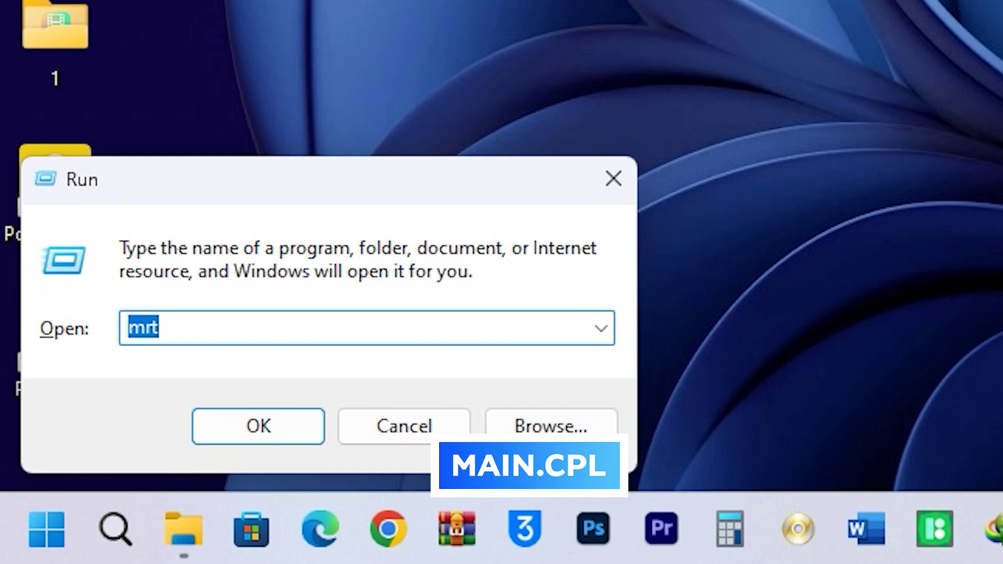
pyautogui.write('main.cpl')
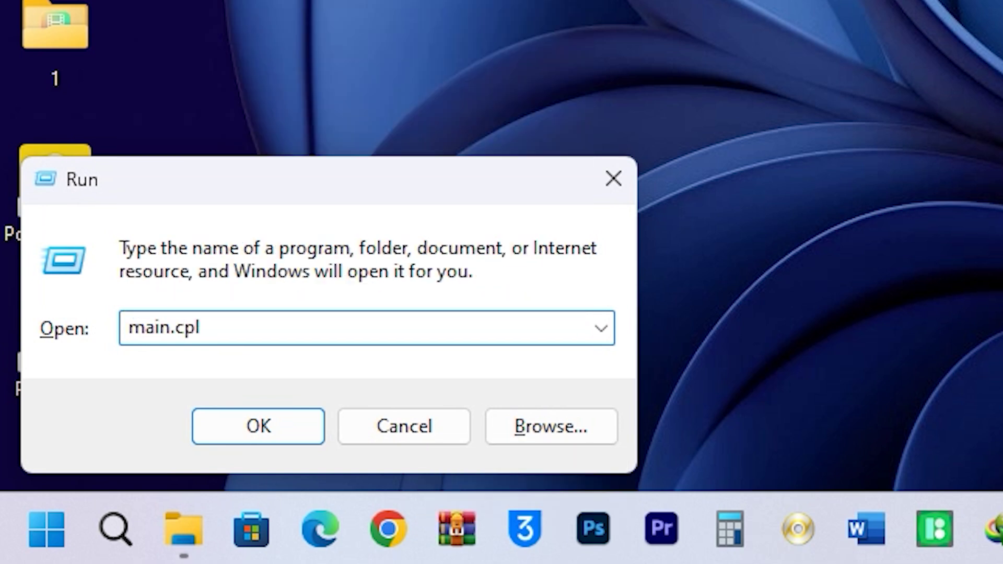
pyautogui.press('Return')
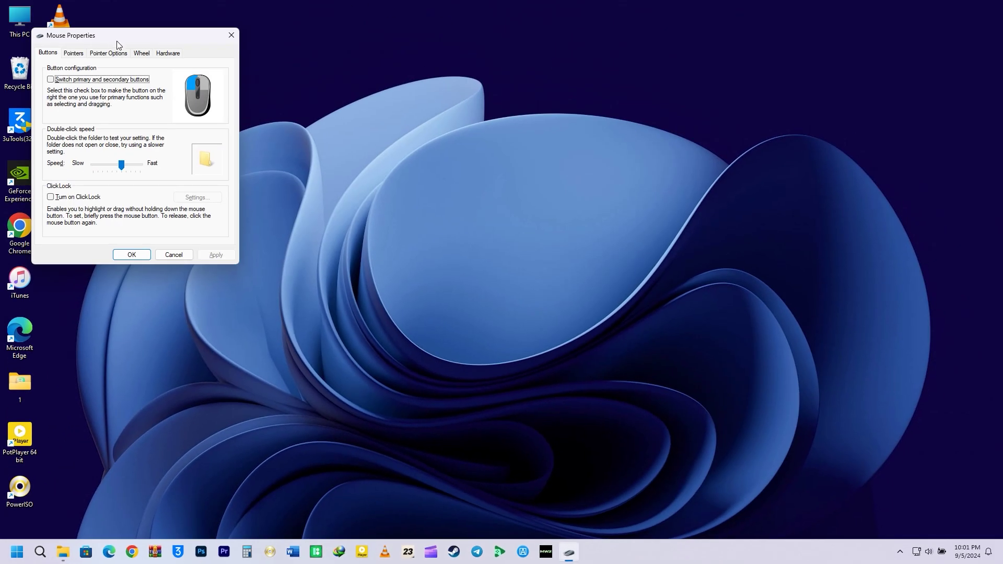
pyautogui.moveTo(117, 45); pyautogui.dragTo(469, 121)
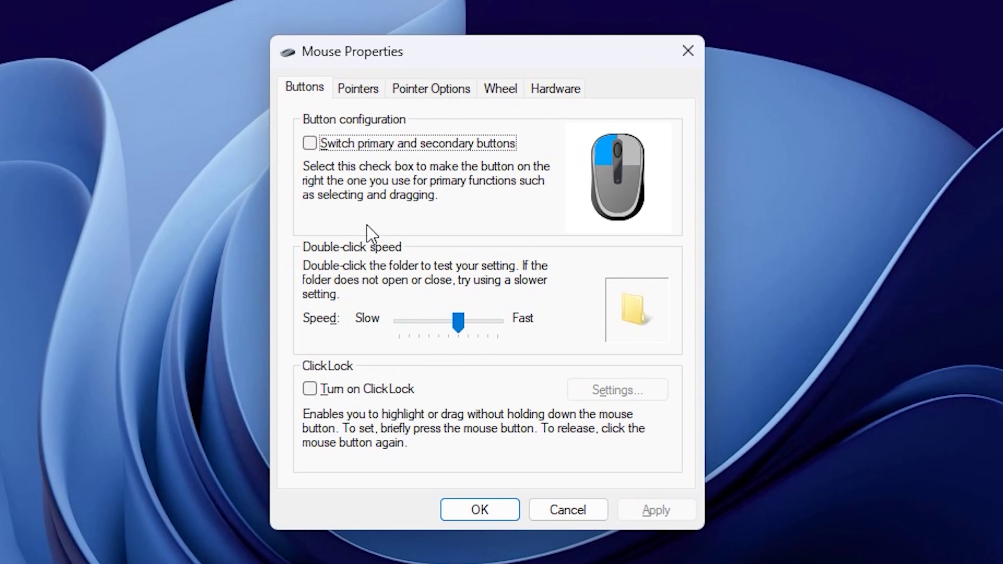
pyautogui.click(359, 88)
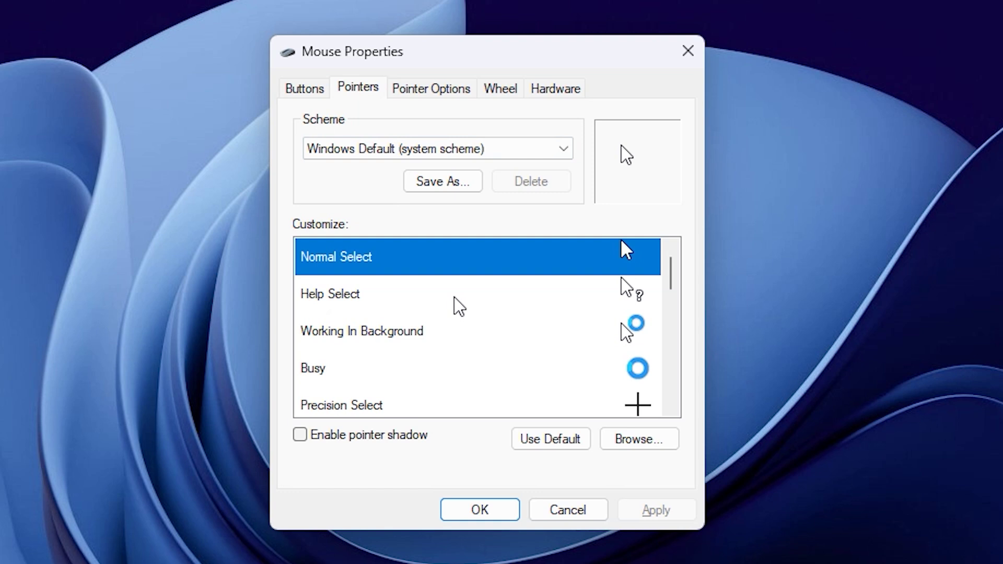
pyautogui.scroll(-2, 630, 368)
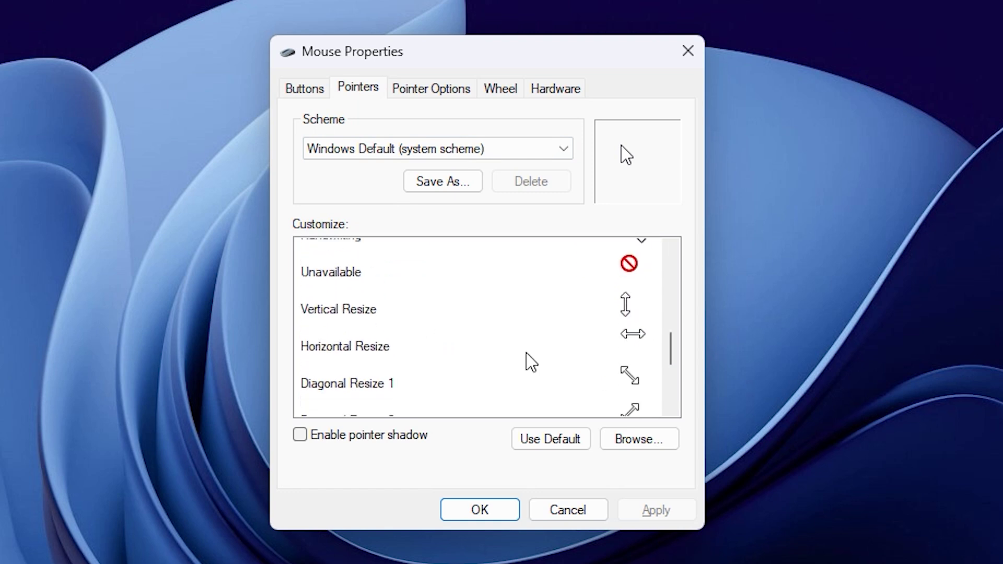
pyautogui.scroll(-1, 525, 361)
pyautogui.click(431, 96)
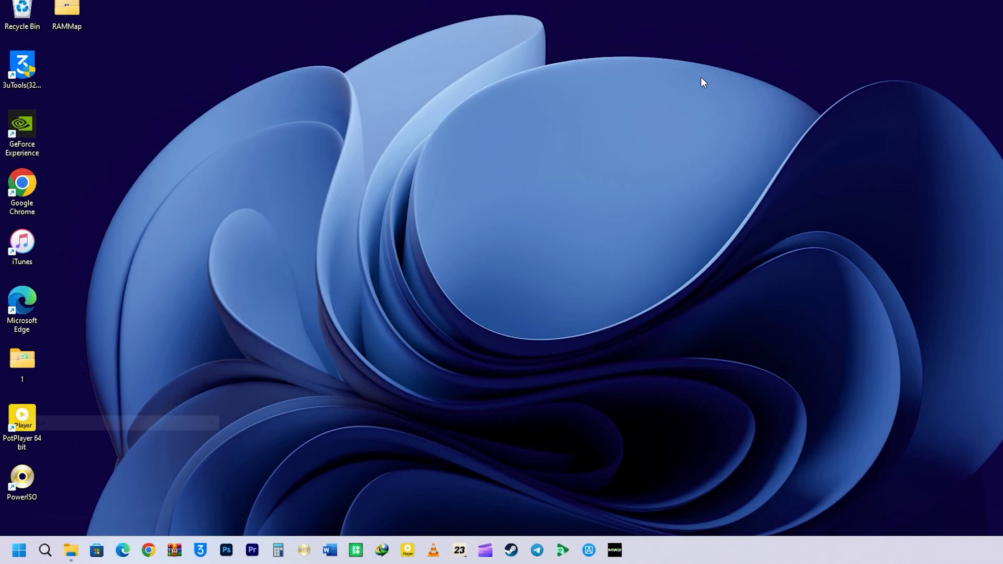
pyautogui.press('super+r')
pyautogui.write('appw')
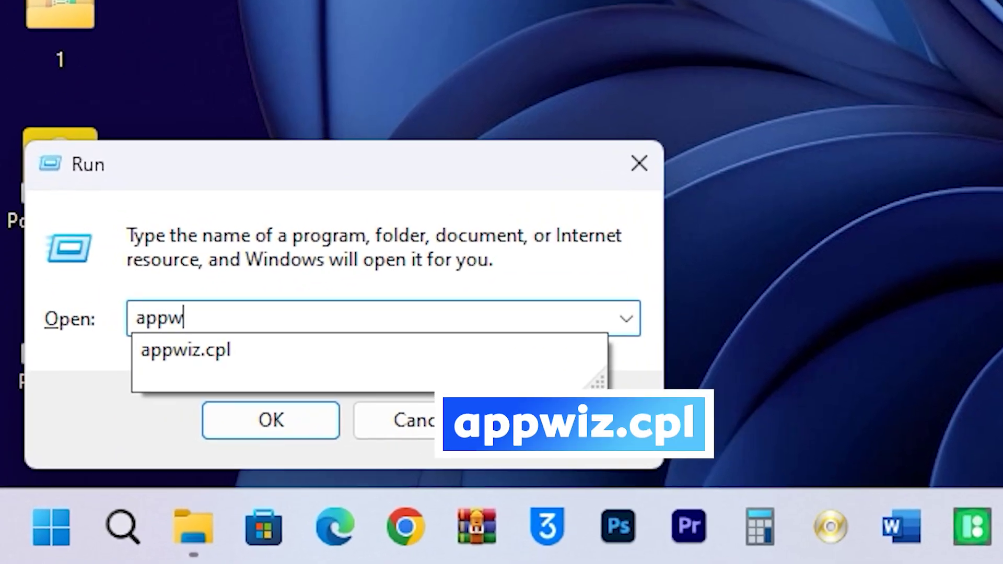
pyautogui.write('iz.cpl')
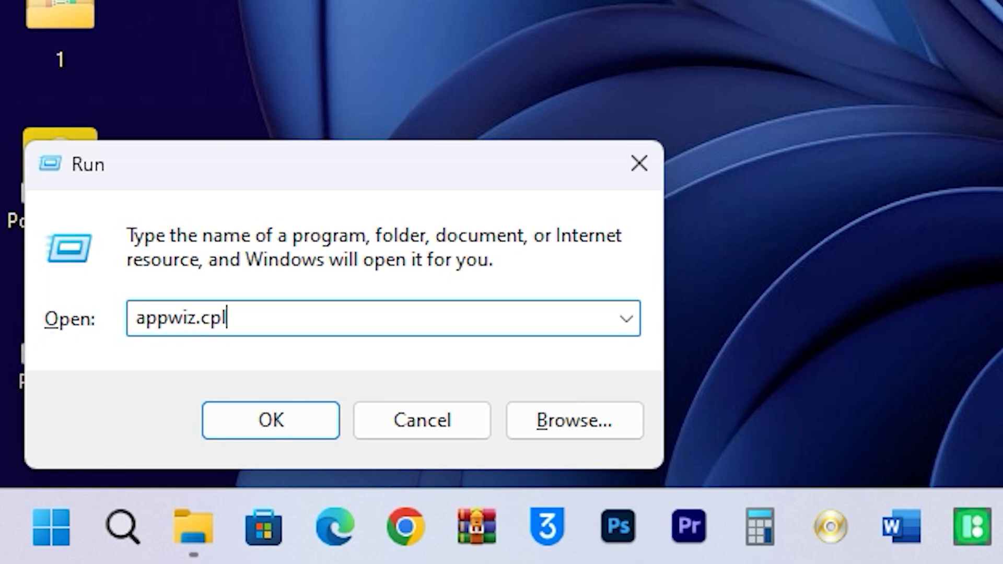
pyautogui.press('Return')
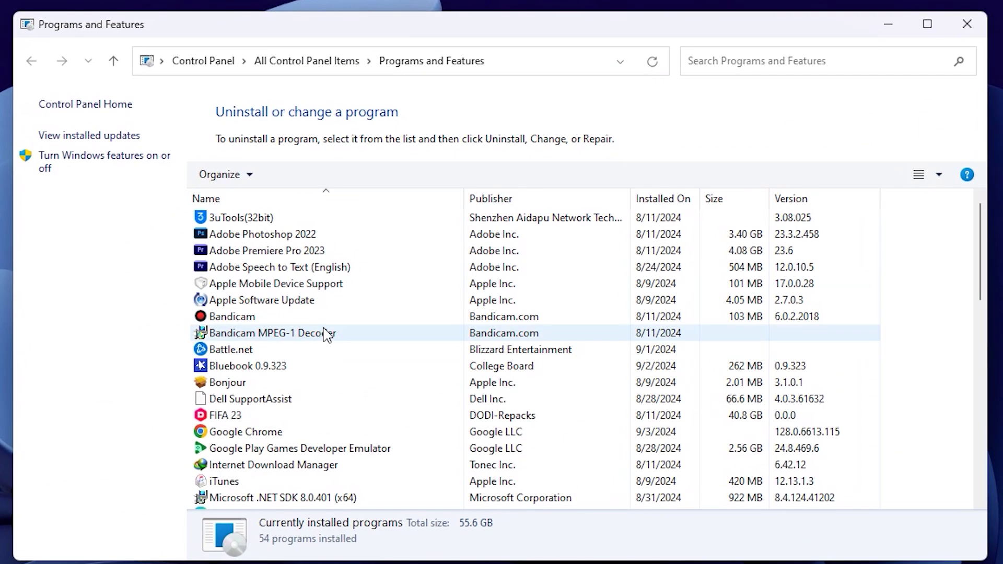
pyautogui.scroll(-4, 401, 295)
pyautogui.scroll(4, 327, 334)
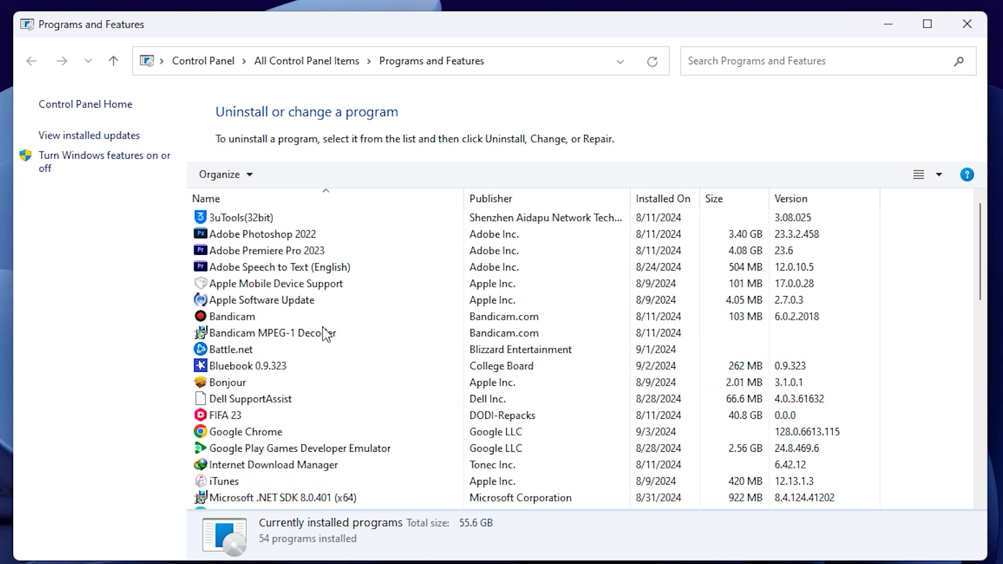
pyautogui.rightClick(263, 351)
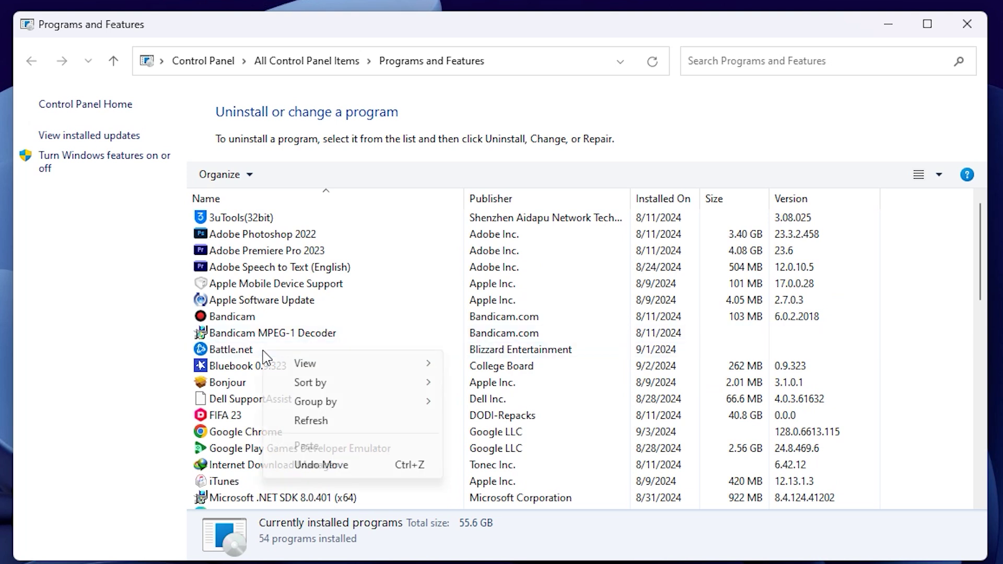
pyautogui.rightClick(228, 349)
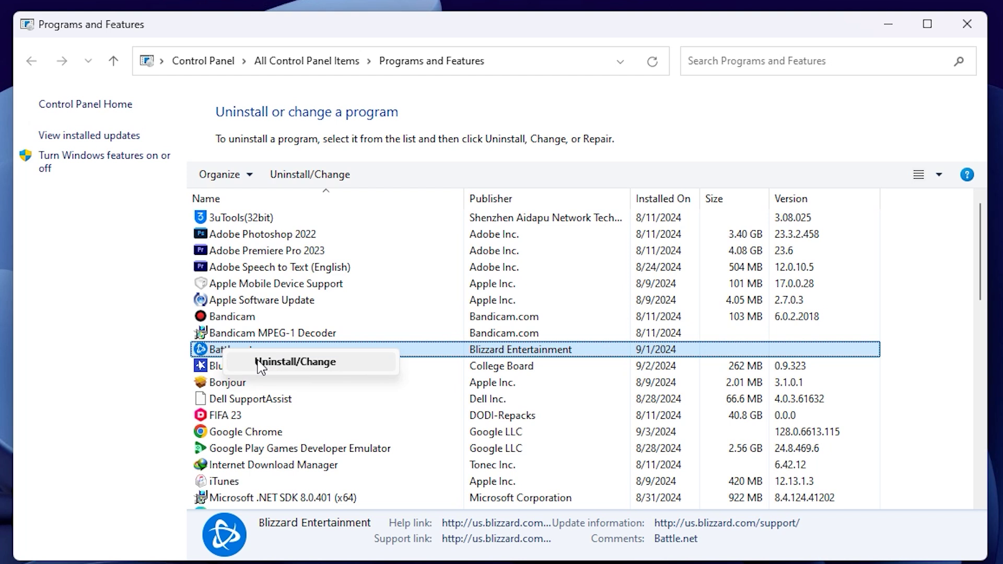
pyautogui.click(126, 322)
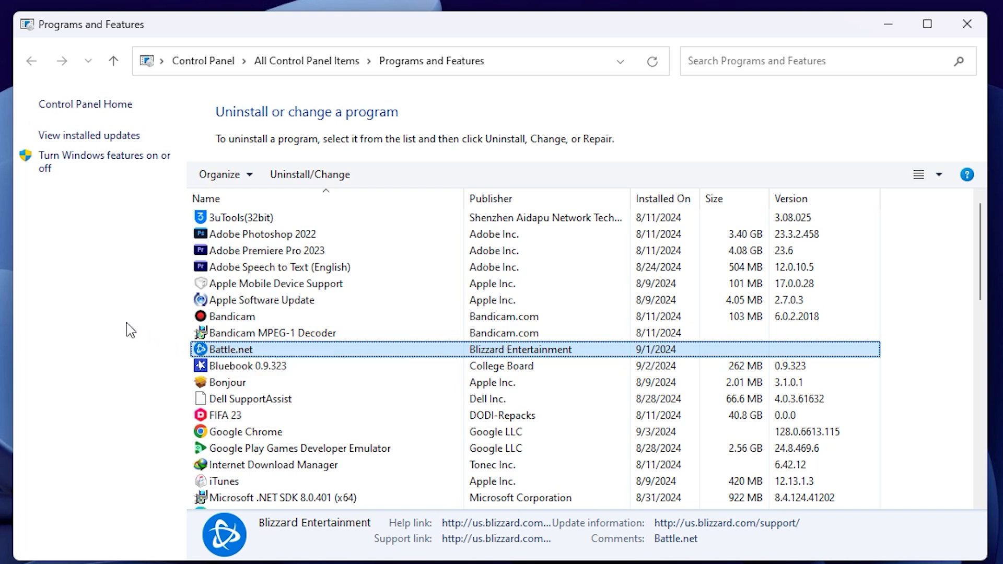
pyautogui.click(86, 133)
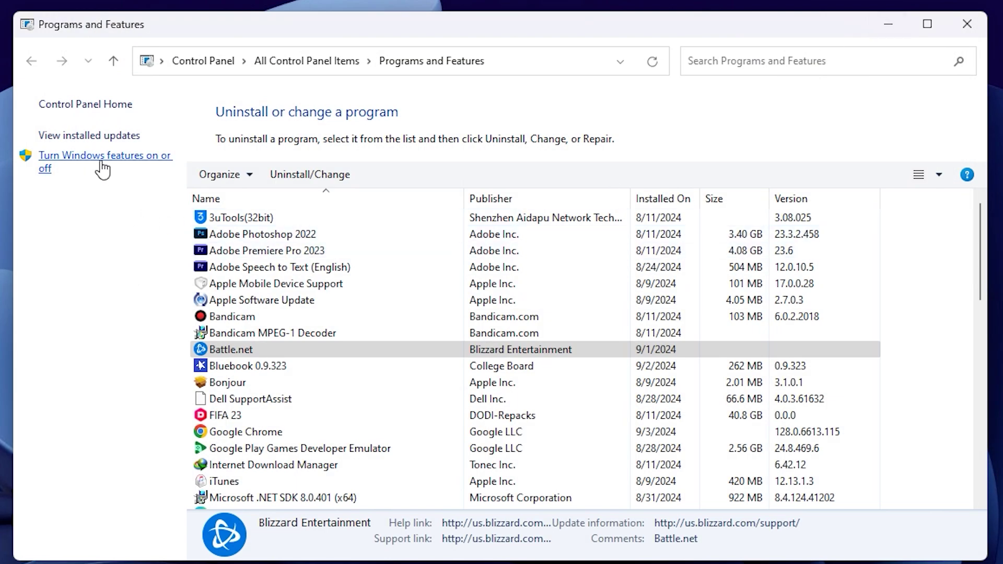
pyautogui.click(102, 168)
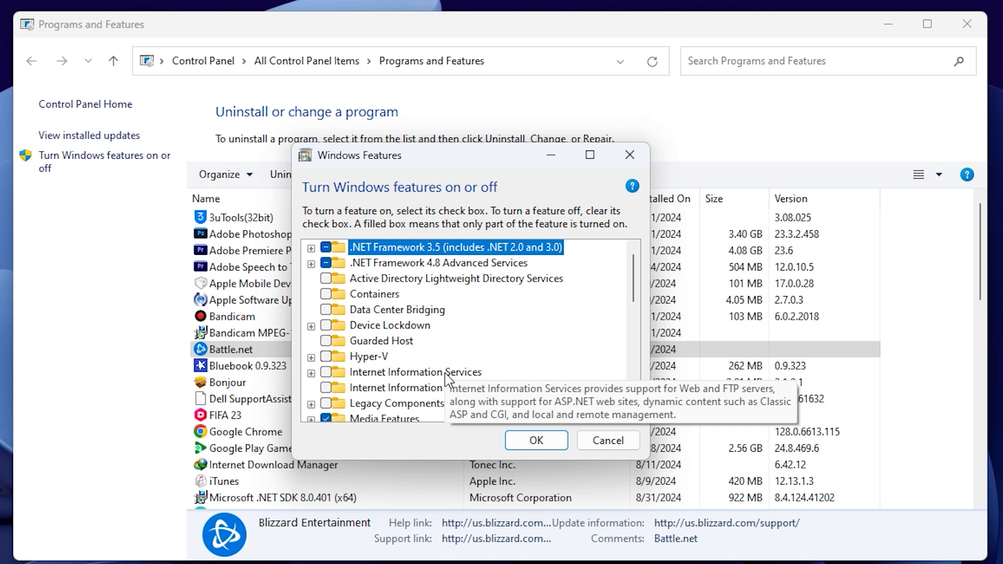
pyautogui.scroll(-1, 448, 347)
pyautogui.scroll(1, 450, 345)
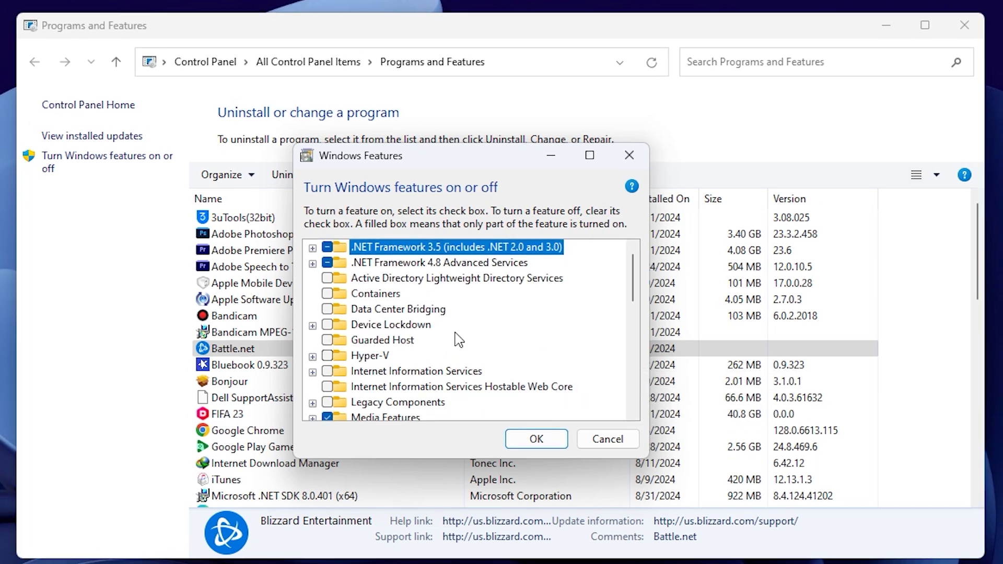
pyautogui.scroll(-1, 457, 339)
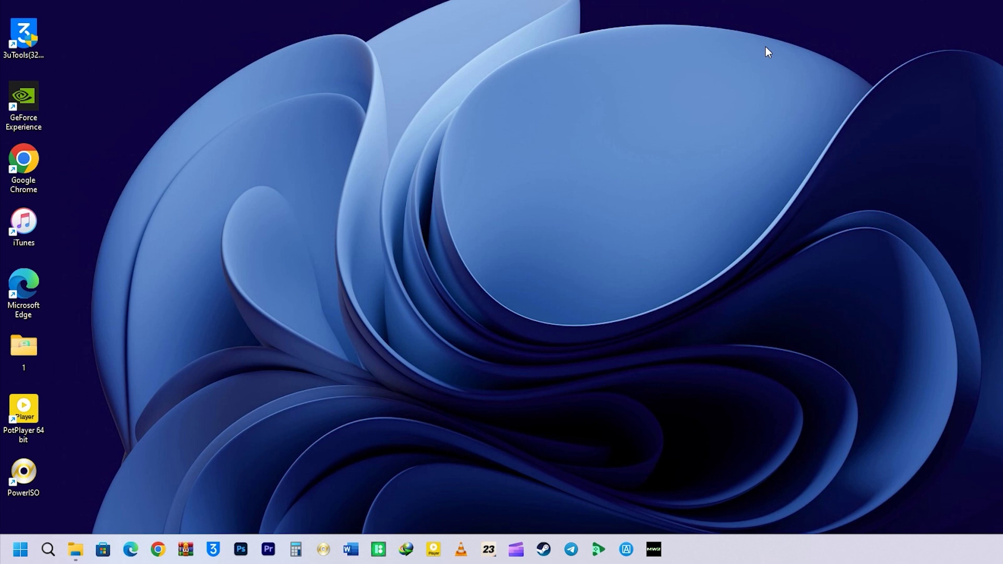
pyautogui.press('super+r')
pyautogui.write('power')
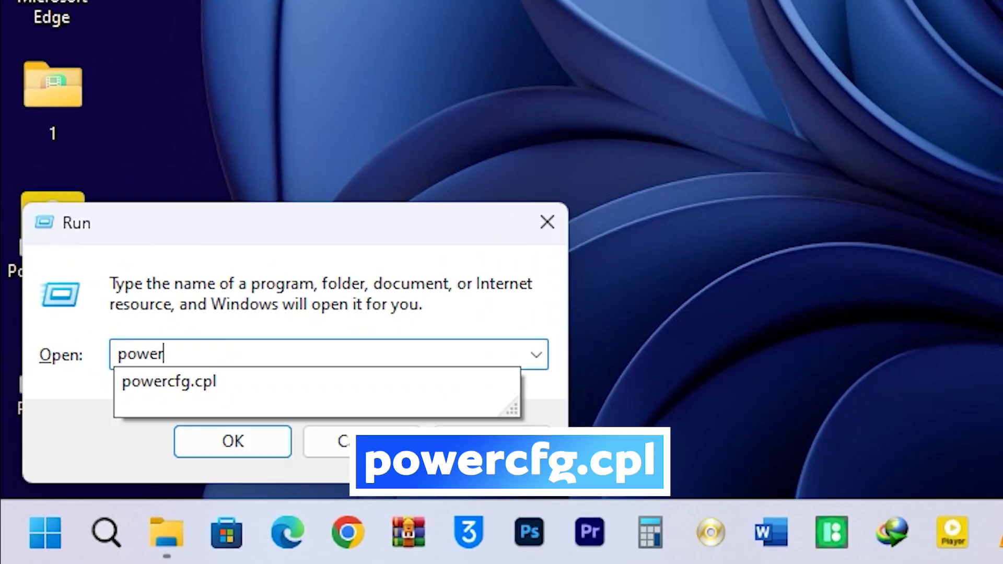
pyautogui.write('cfg.cpl')
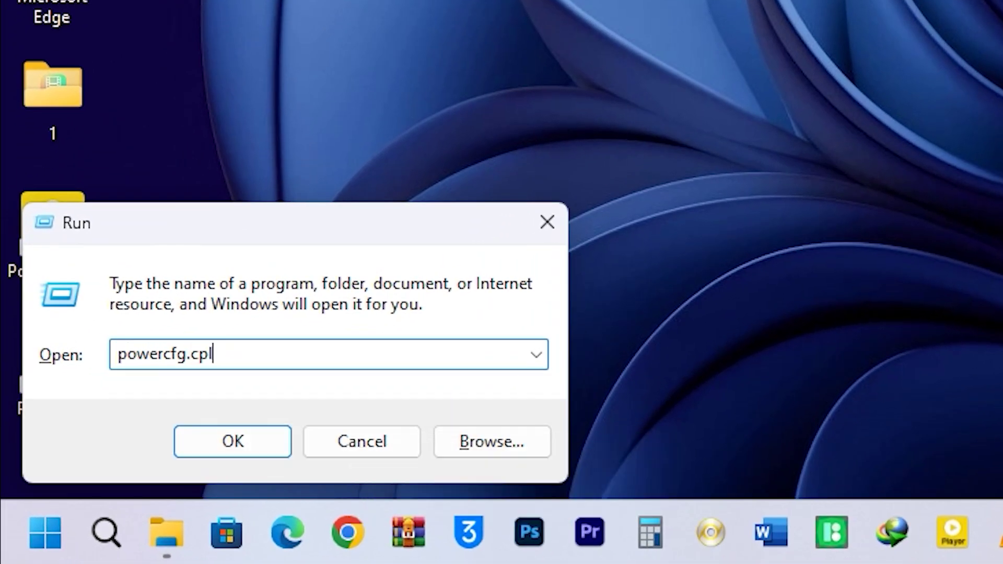
pyautogui.press('Return')
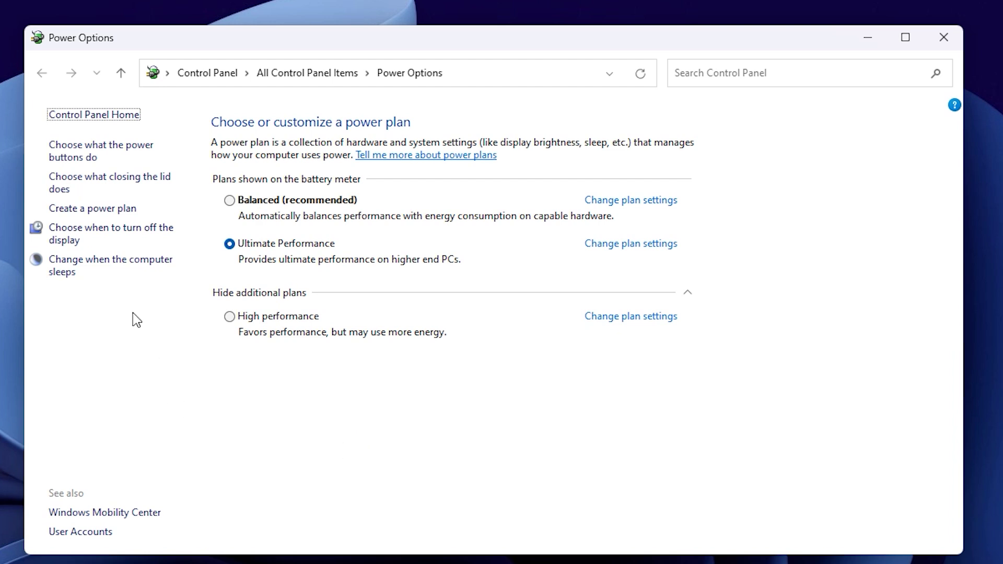
pyautogui.click(86, 153)
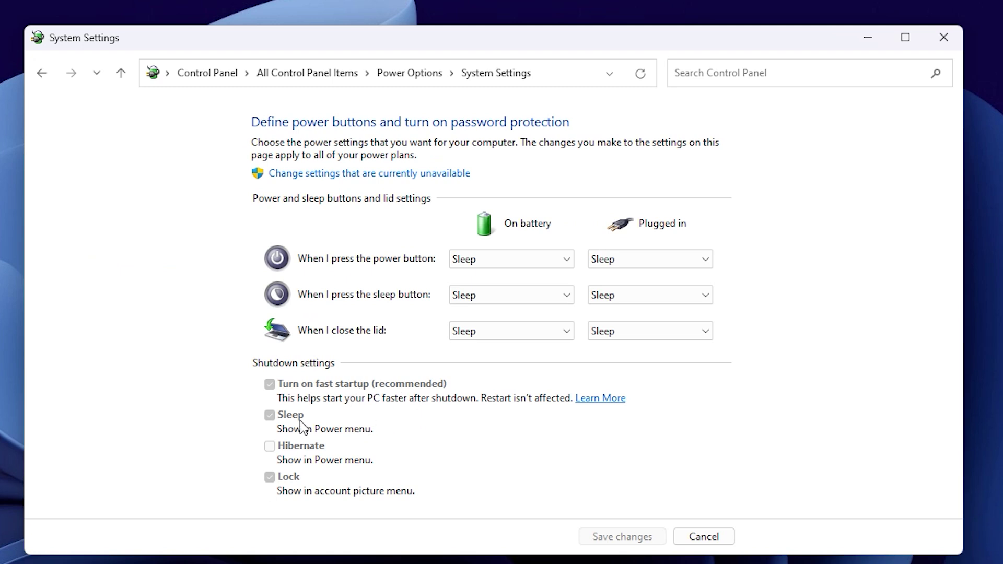
pyautogui.click(42, 77)
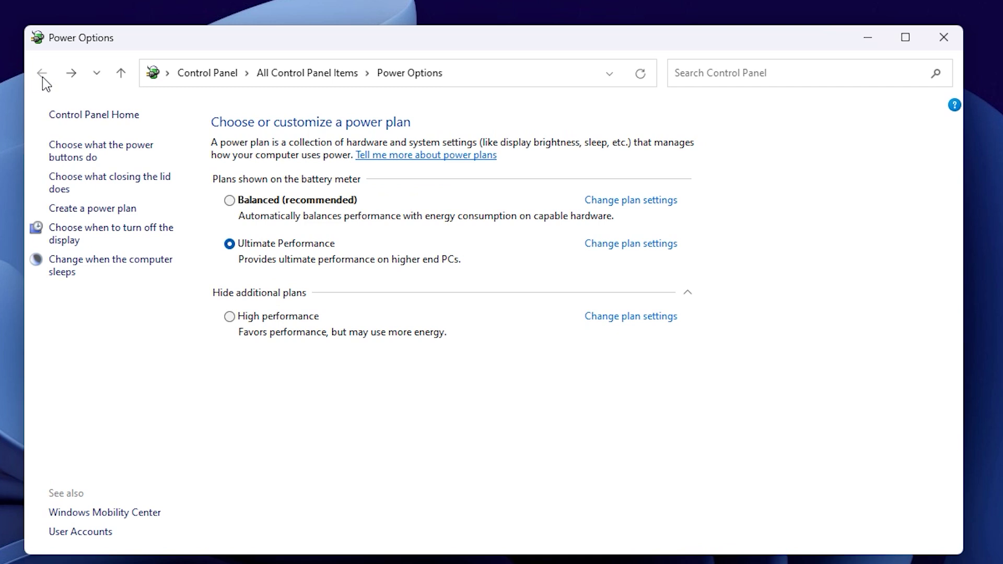
pyautogui.click(59, 241)
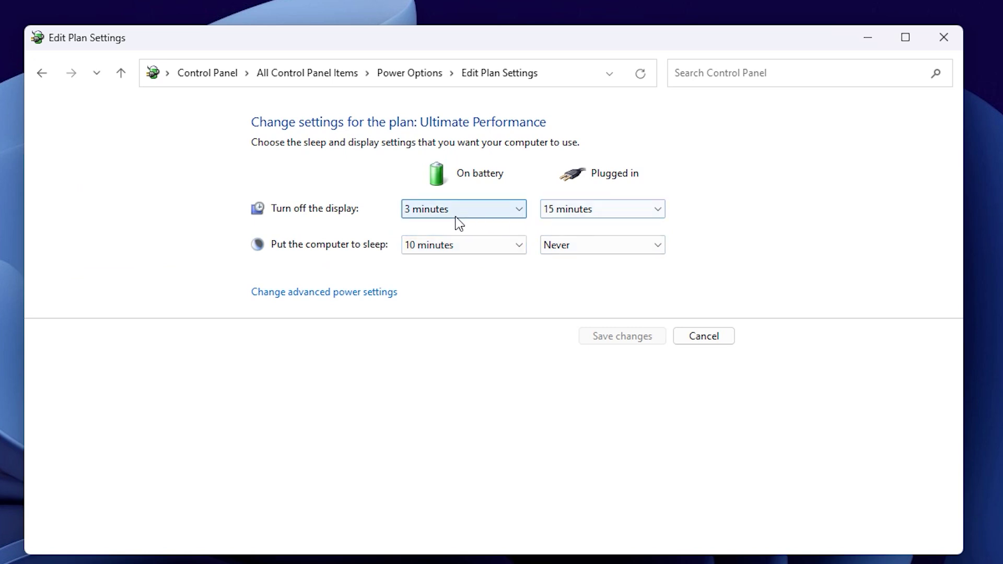
pyautogui.click(46, 74)
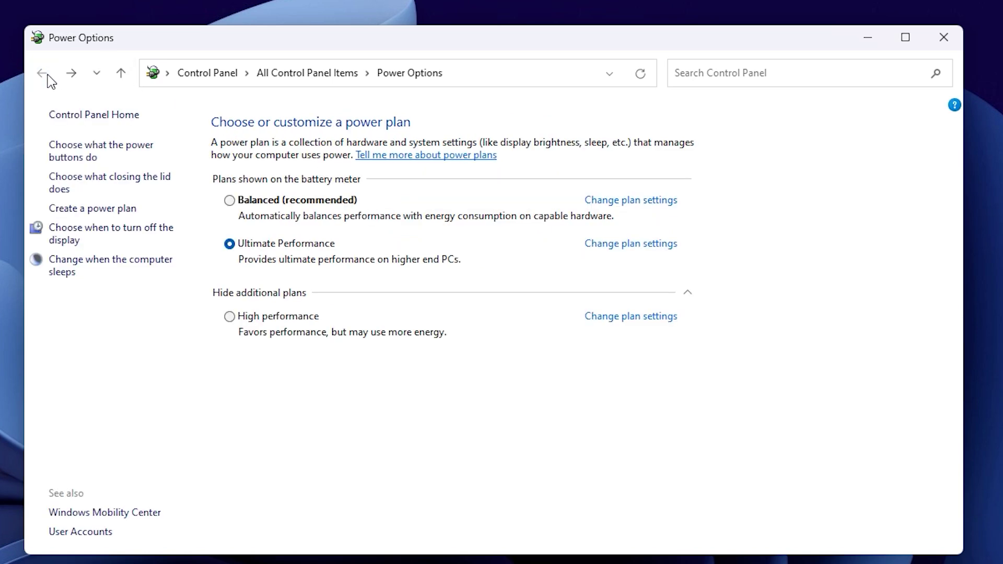
pyautogui.click(60, 273)
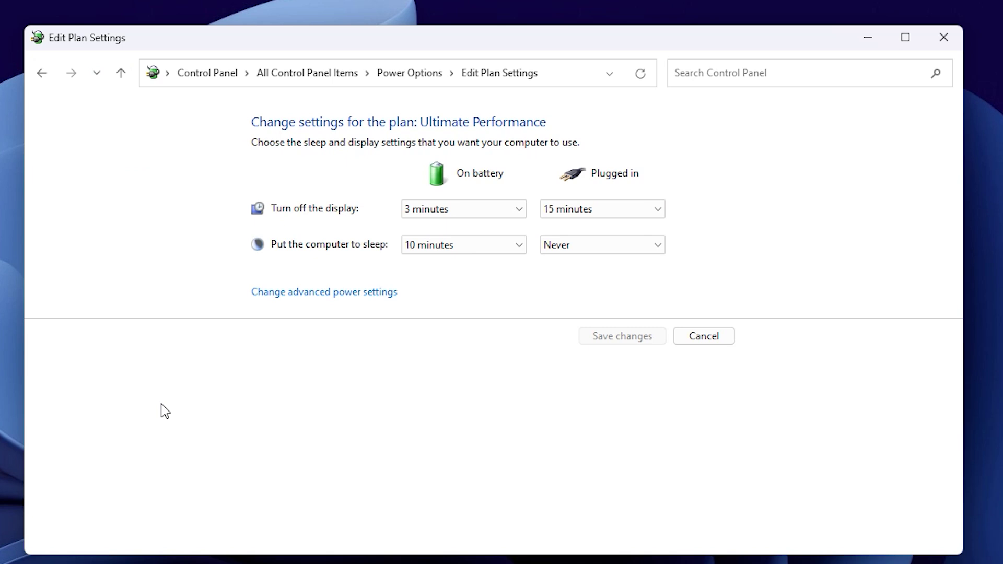
pyautogui.click(46, 75)
pyautogui.click(951, 41)
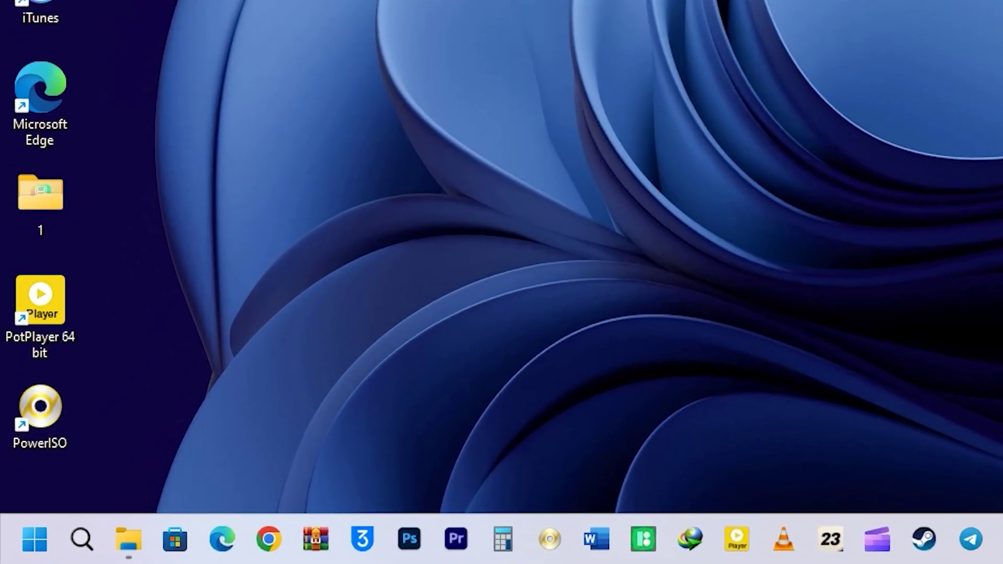
# Step: Run firewall.cpl and view the firewall on/off settings before returning to the overview
pyautogui.press('super+r')
pyautogui.write('fire')
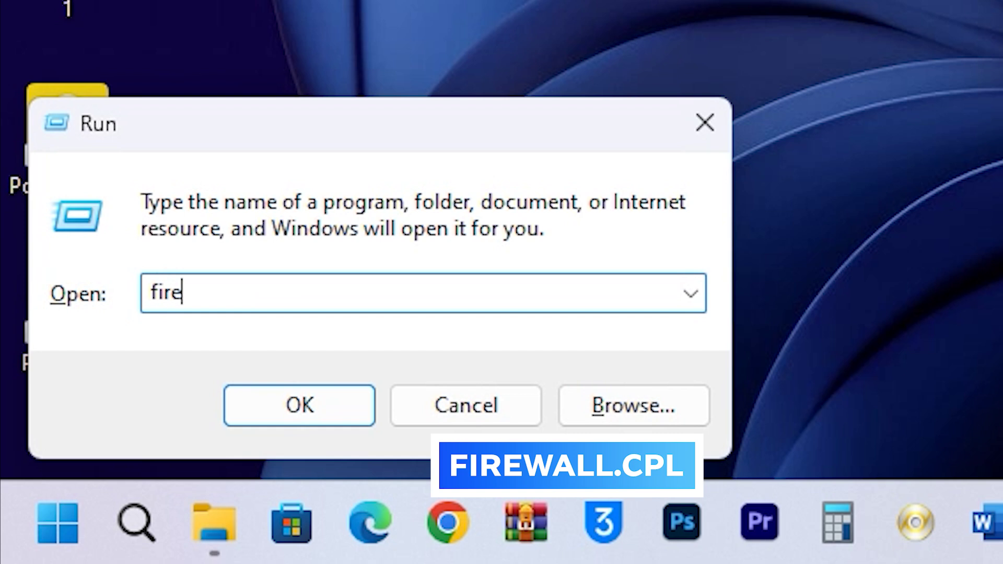
pyautogui.write('wall.c')
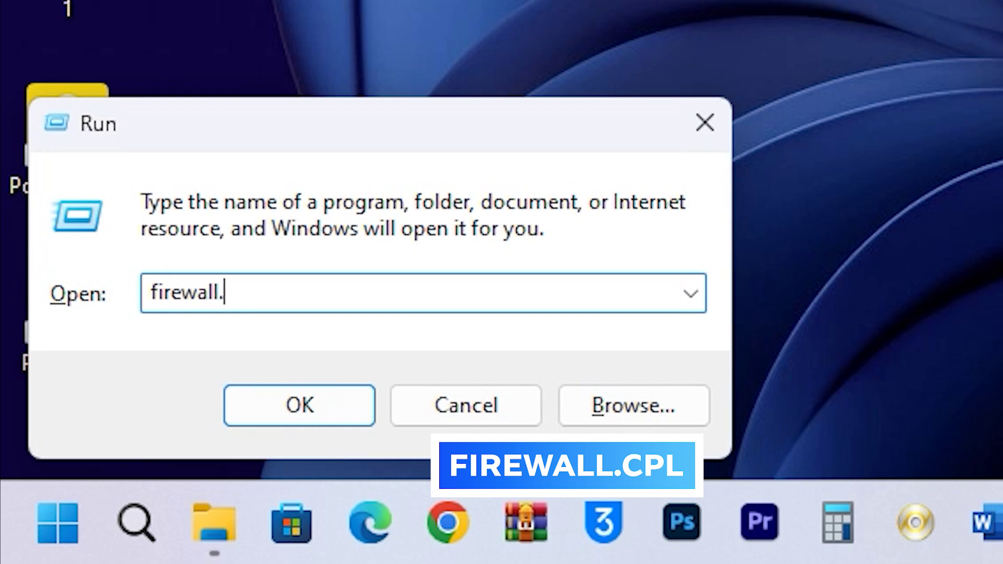
pyautogui.write('pl')
pyautogui.press('Return')
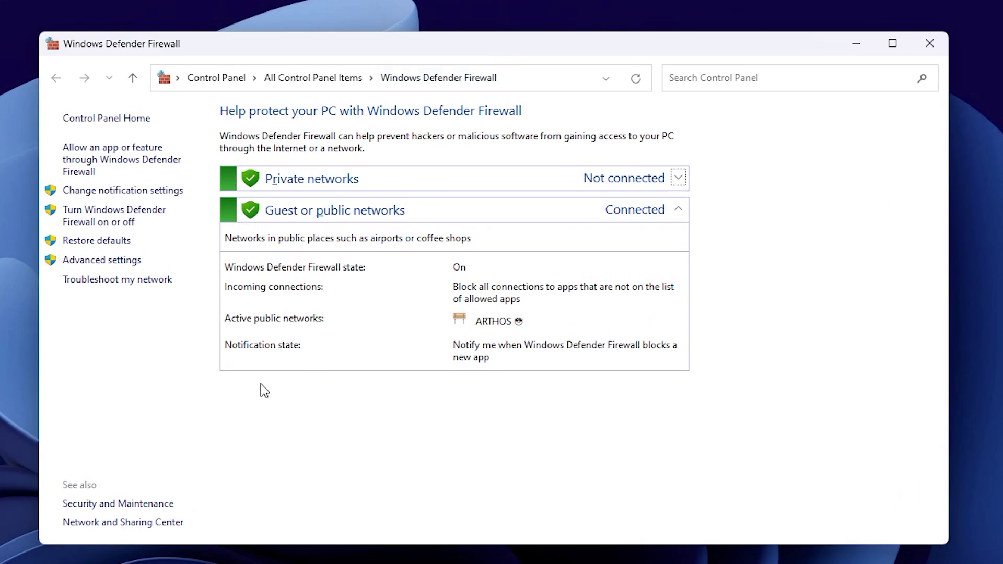
pyautogui.click(119, 221)
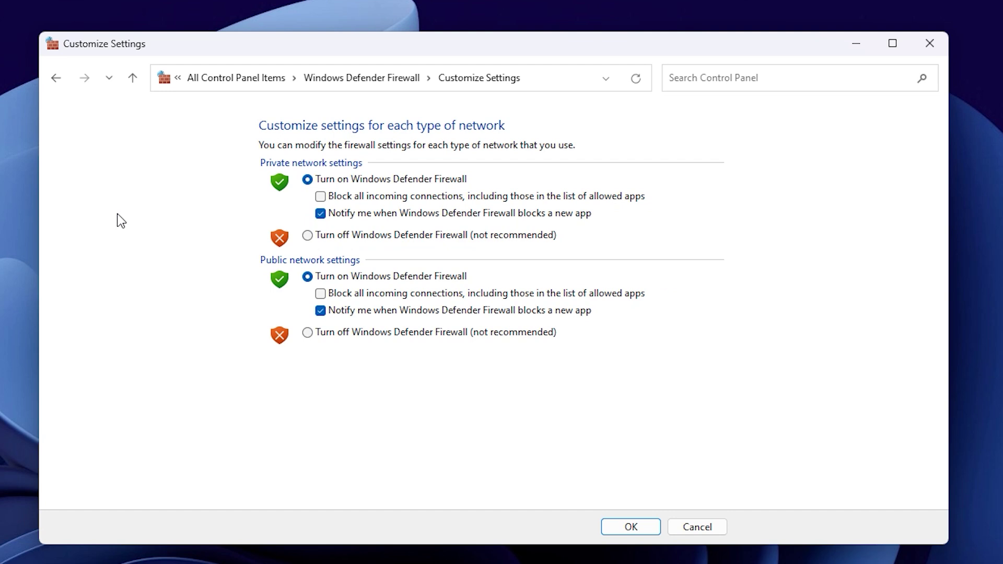
pyautogui.click(66, 81)
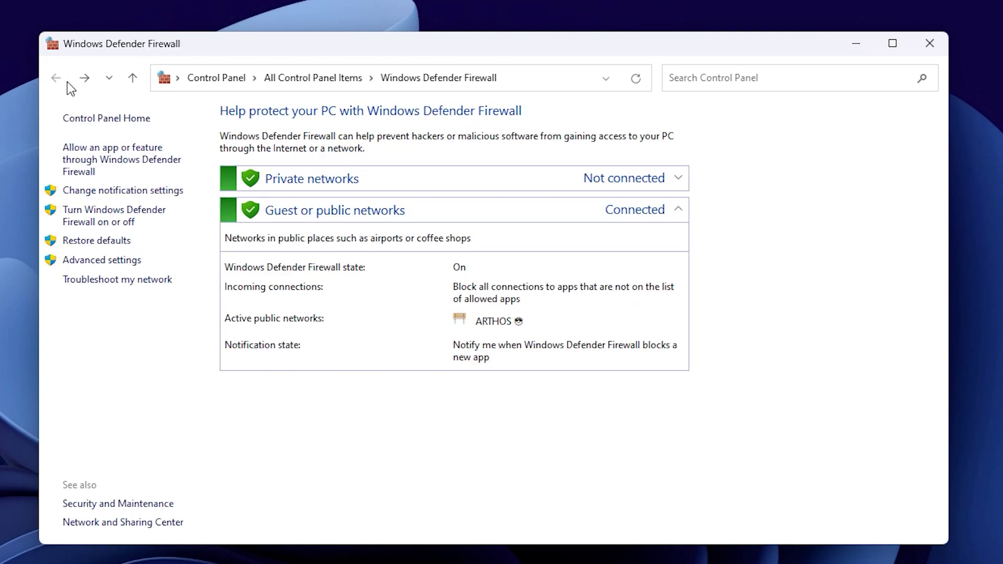
# Step: Review the list of apps allowed through the firewall and cancel without changes
pyautogui.click(74, 153)
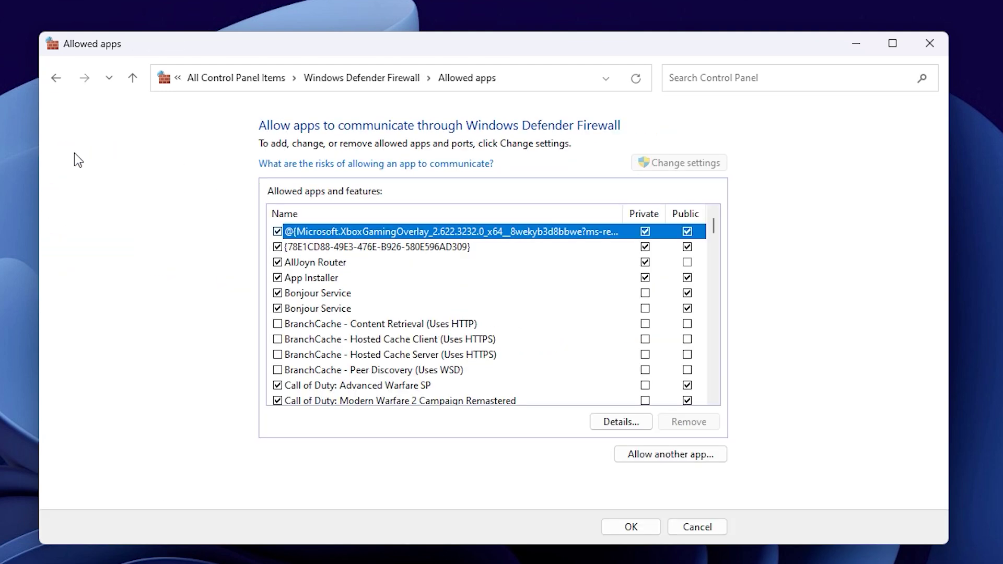
pyautogui.scroll(-2, 447, 330)
pyautogui.scroll(1, 447, 330)
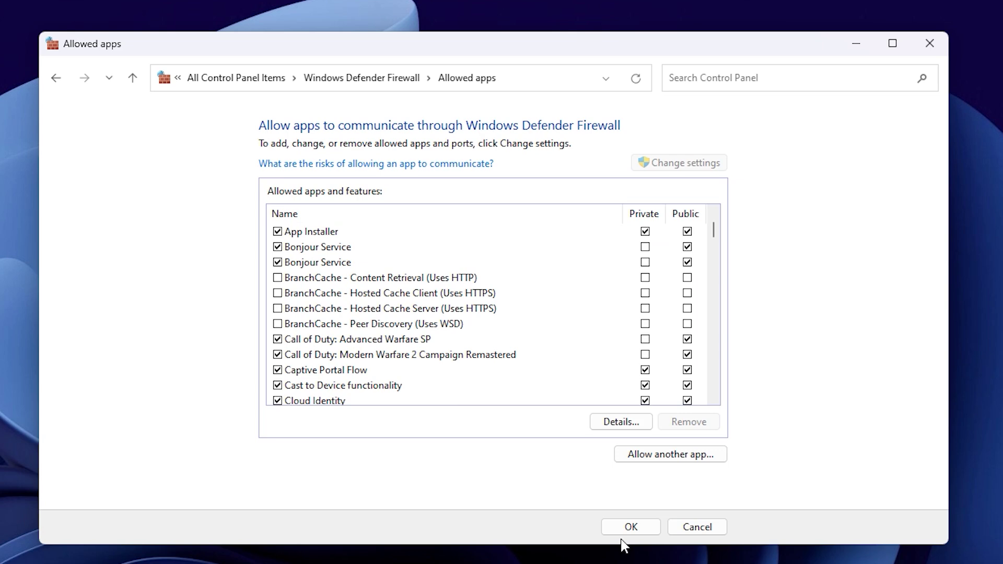
pyautogui.click(694, 526)
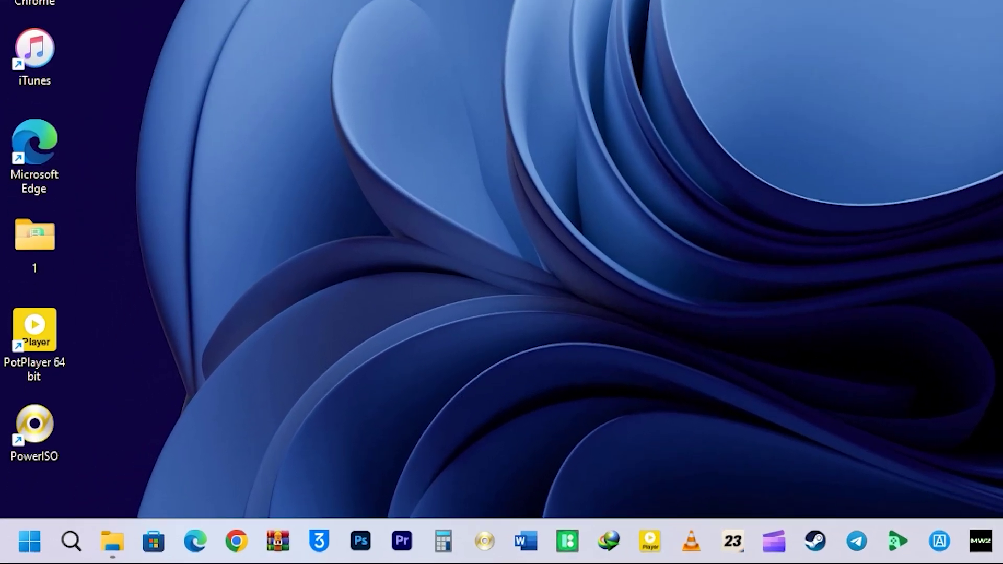
# Step: Launch Resource Monitor with resmon and move its window toward the centre
pyautogui.press('super+r')
pyautogui.write('res')
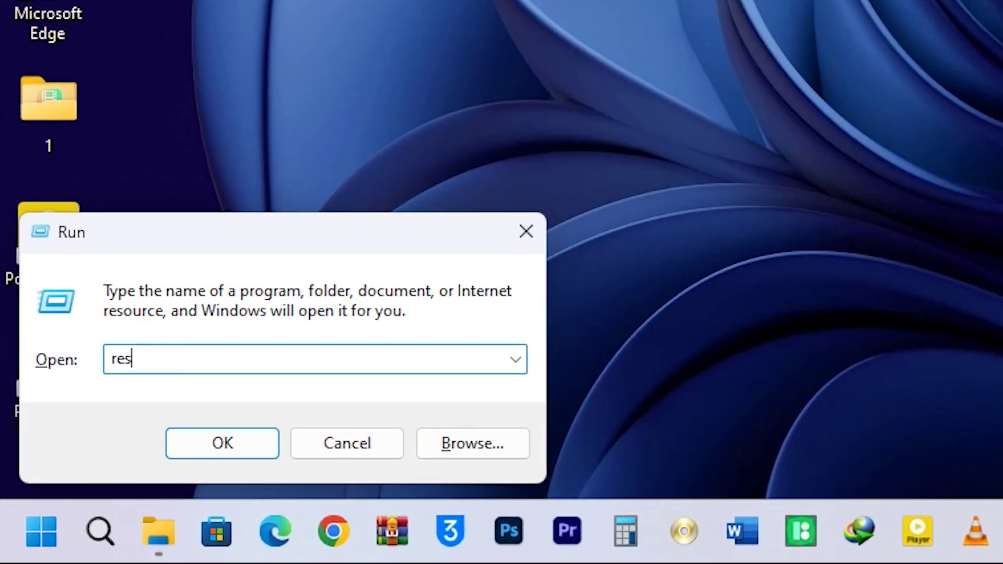
pyautogui.write('mon')
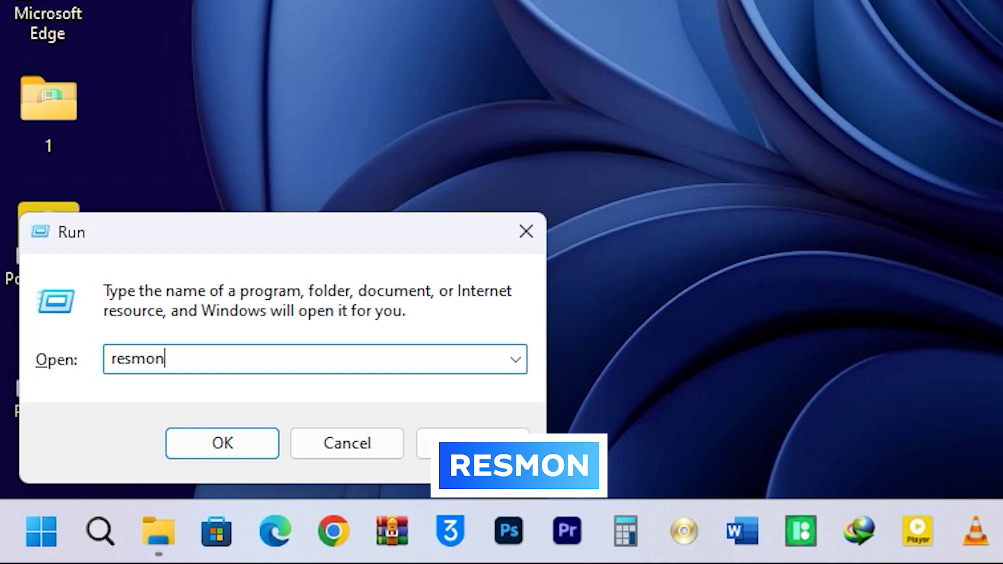
pyautogui.press('Return')
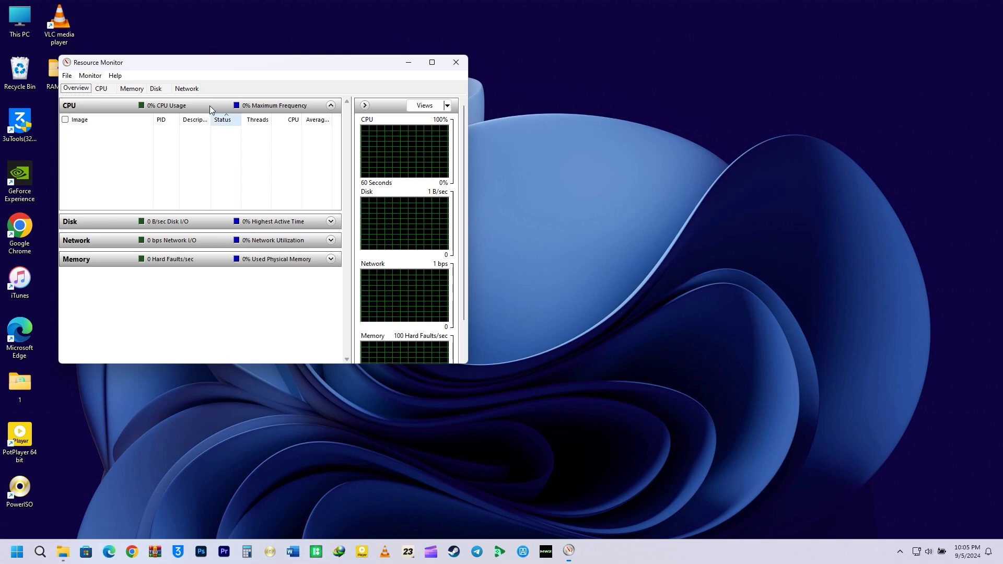
pyautogui.moveTo(214, 69); pyautogui.dragTo(478, 120)
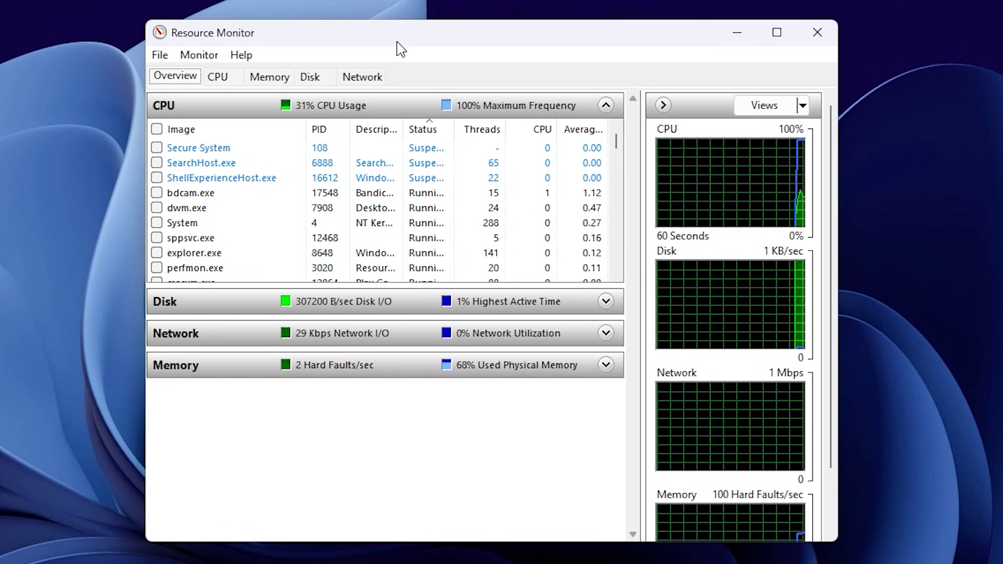
# Step: Step through the CPU, Memory, Disk and Network tabs, ending on network activity
pyautogui.click(216, 78)
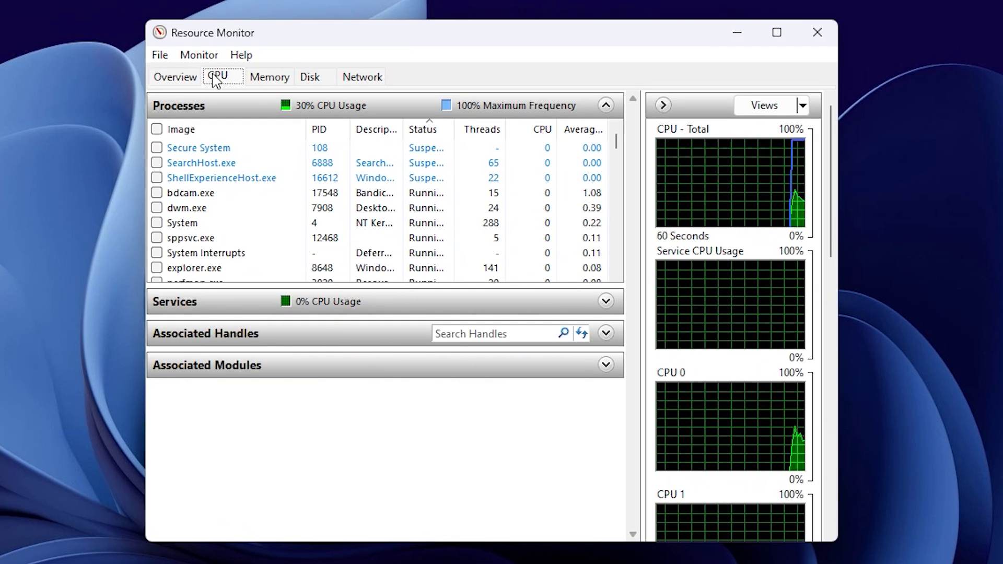
pyautogui.click(271, 81)
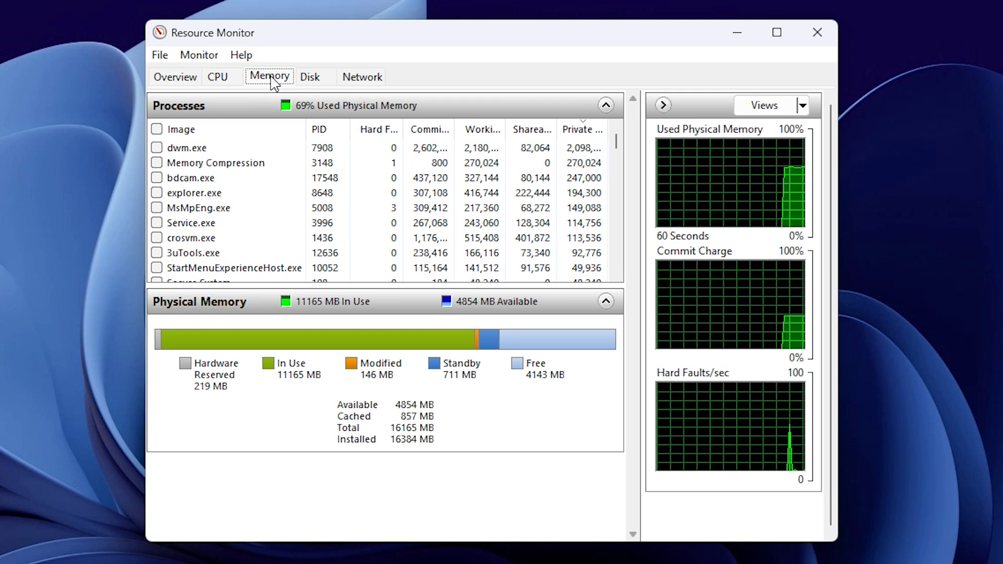
pyautogui.click(321, 80)
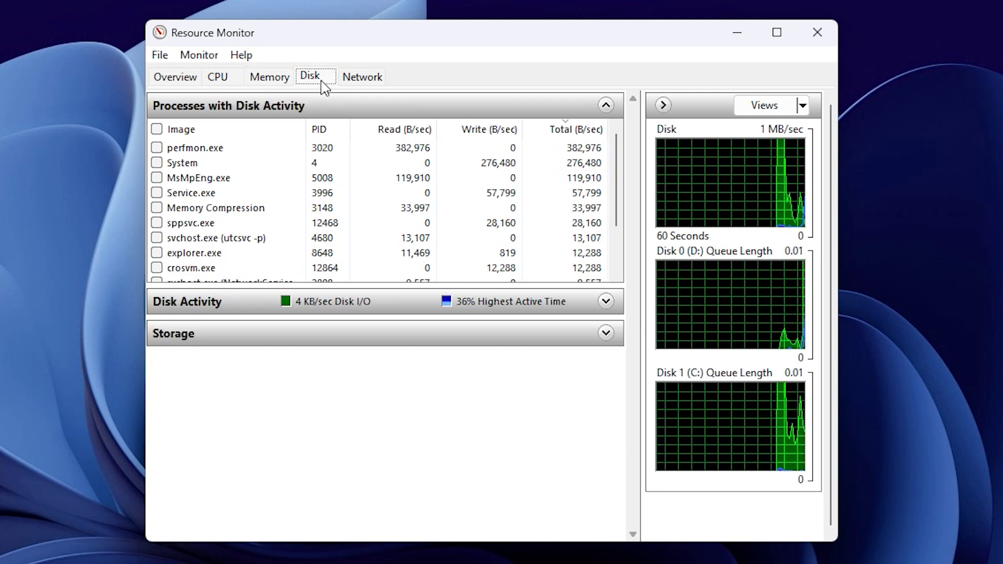
pyautogui.click(369, 80)
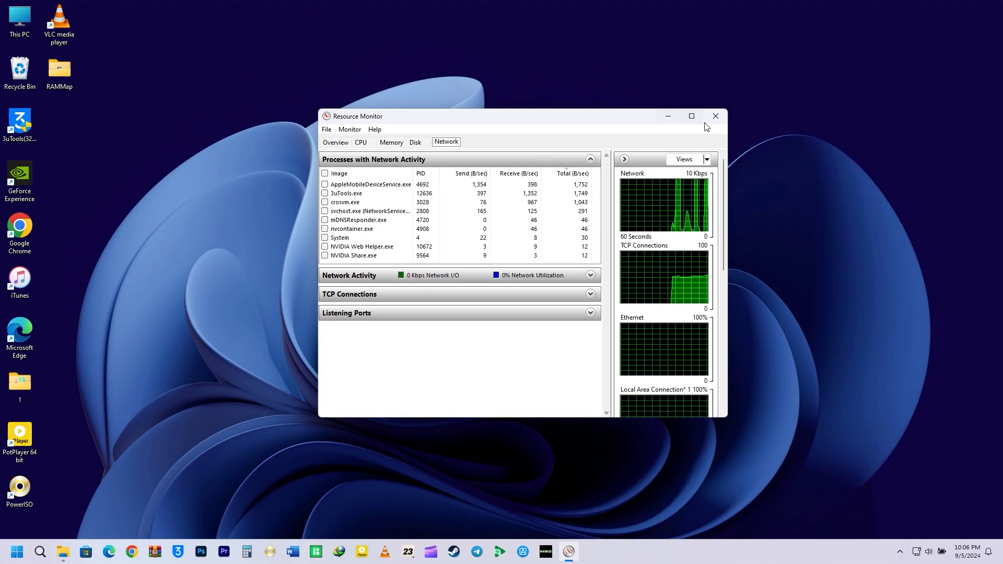
# Step: Close Resource Monitor and open Character Map with charmap, centring its window
pyautogui.click(715, 116)
pyautogui.press('super+r')
pyautogui.write('cha')
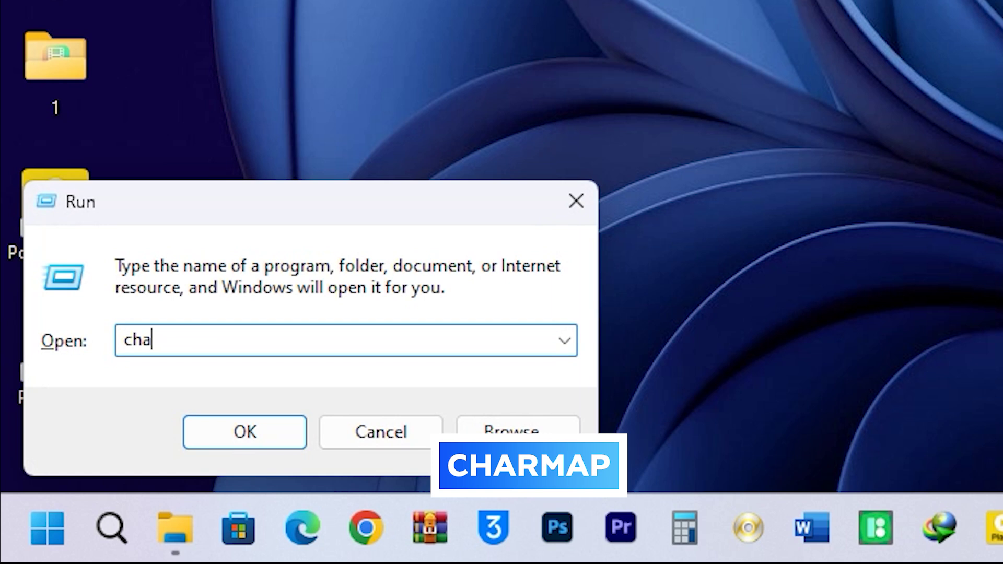
pyautogui.write('rmap')
pyautogui.press('Return')
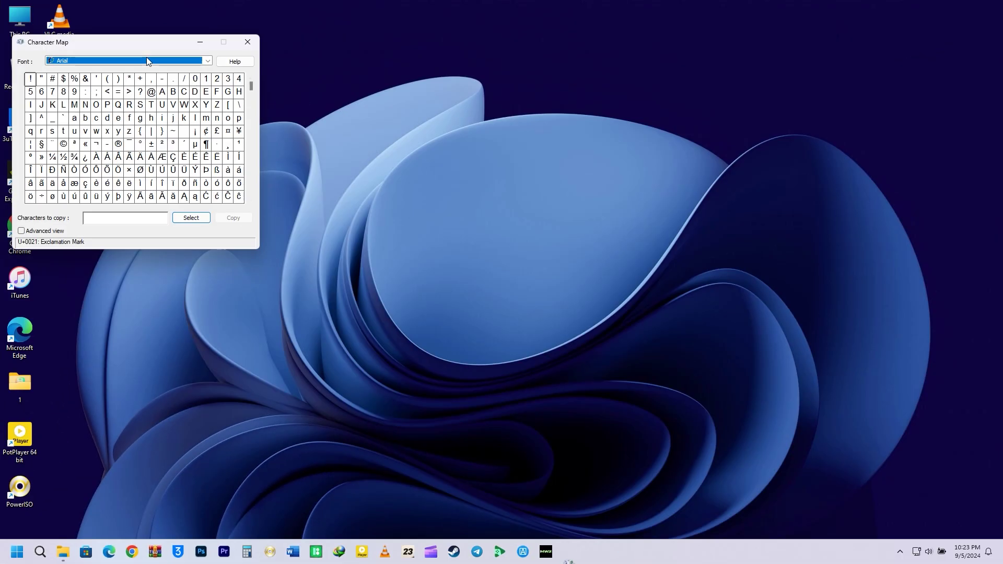
pyautogui.moveTo(146, 43); pyautogui.dragTo(505, 176)
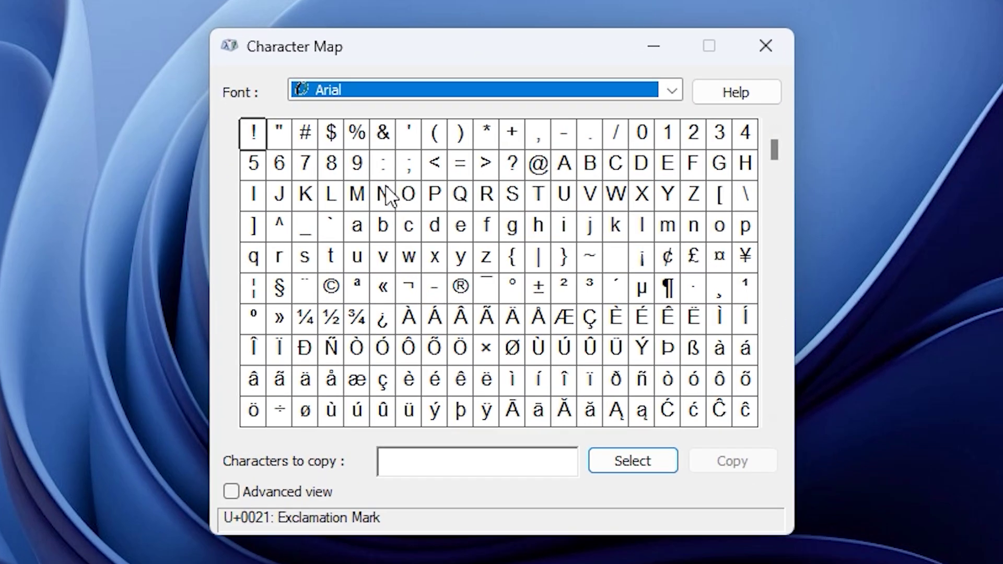
# Step: Switch Character Map's font from Arial to Bavarian to show its characters
pyautogui.click(679, 89)
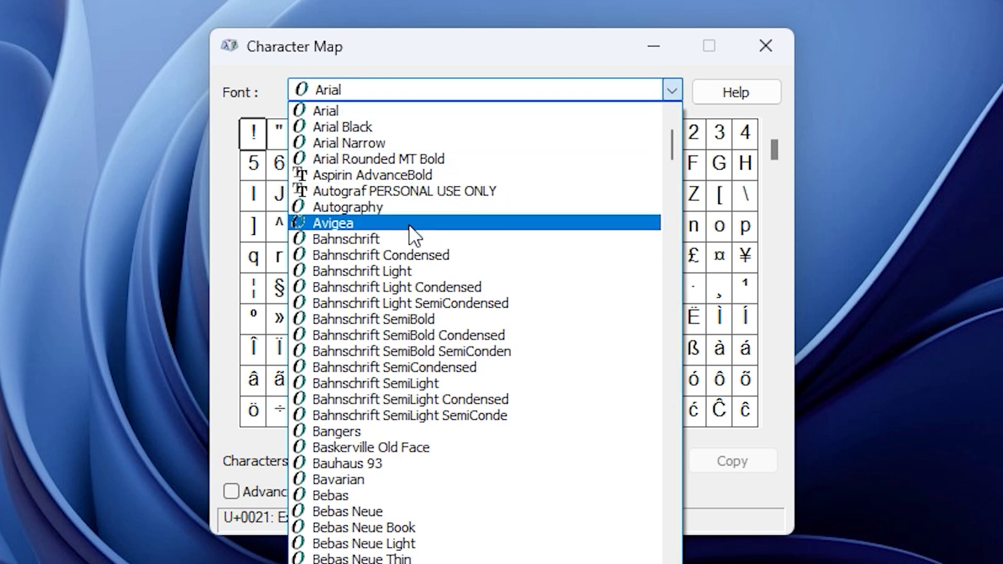
pyautogui.click(353, 481)
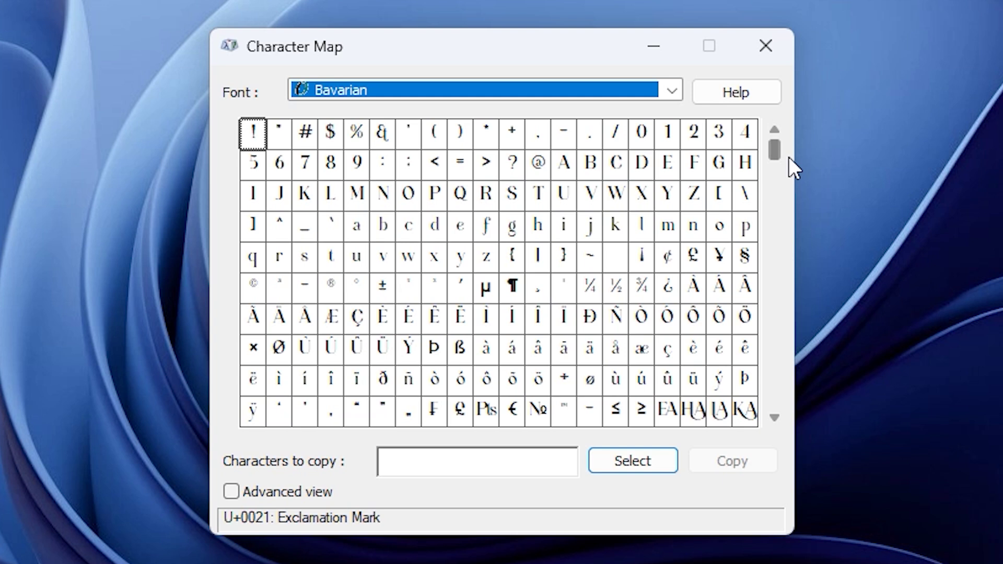
pyautogui.moveTo(775, 156); pyautogui.dragTo(760, 267)
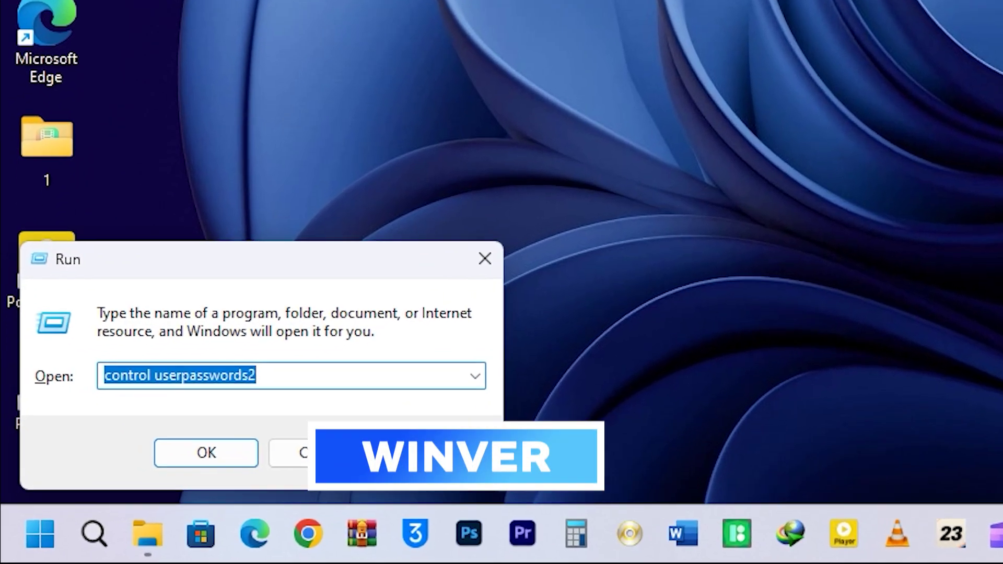
# Step: Run winver to view Windows 11 Version 23H2 (OS Build 22631.4112), then close it
pyautogui.write('winve')
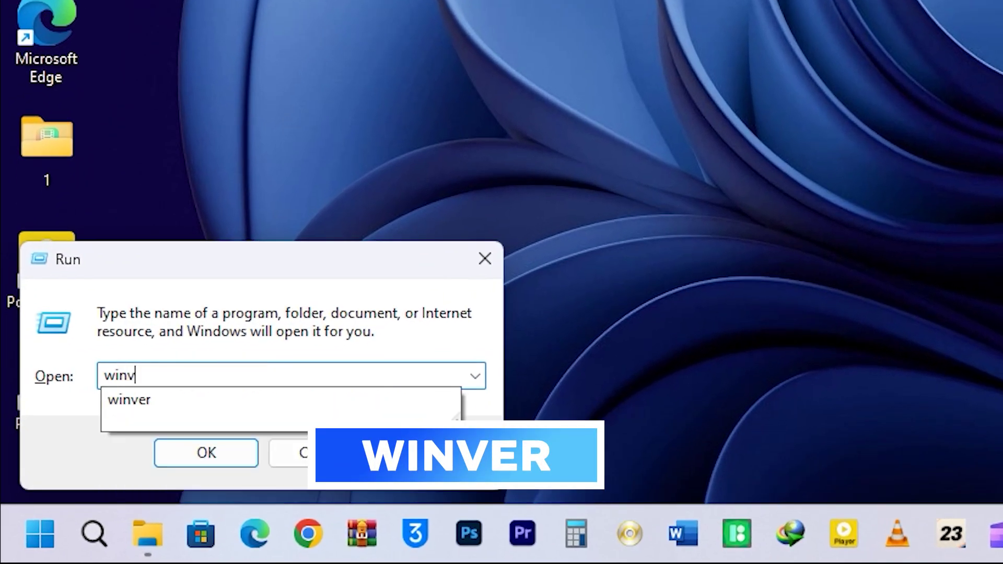
pyautogui.write('r')
pyautogui.press('Return')
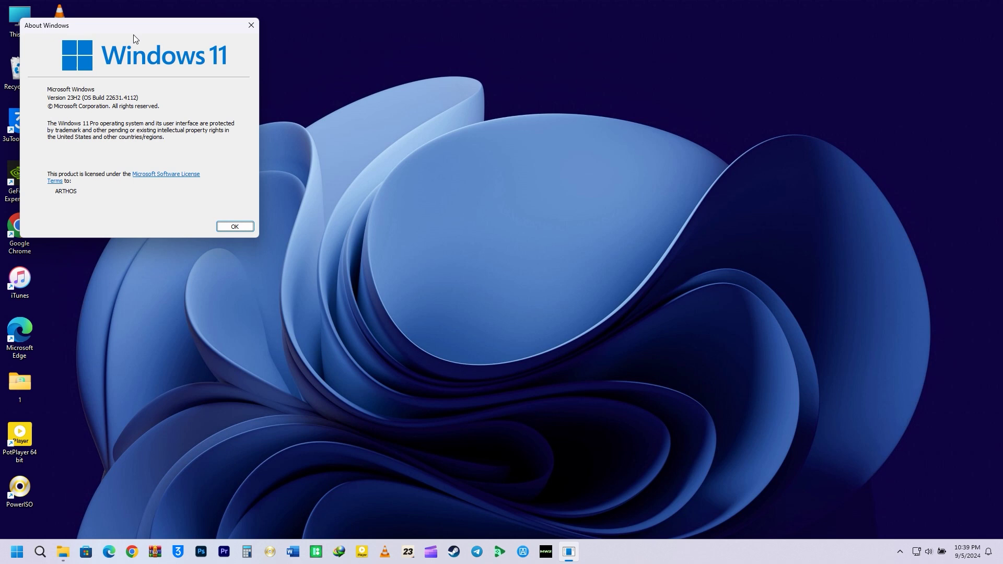
pyautogui.moveTo(133, 29); pyautogui.dragTo(476, 142)
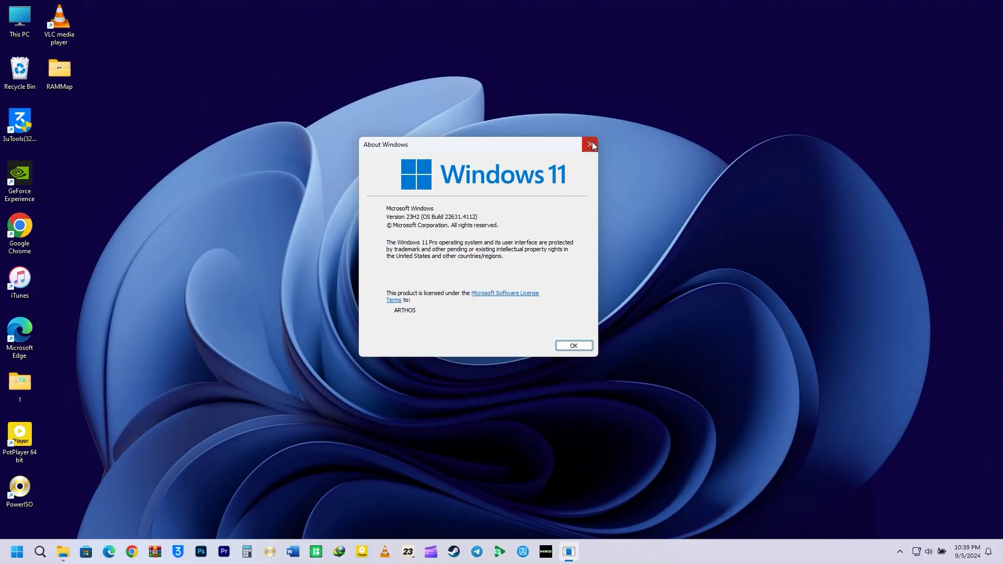
pyautogui.click(752, 38)
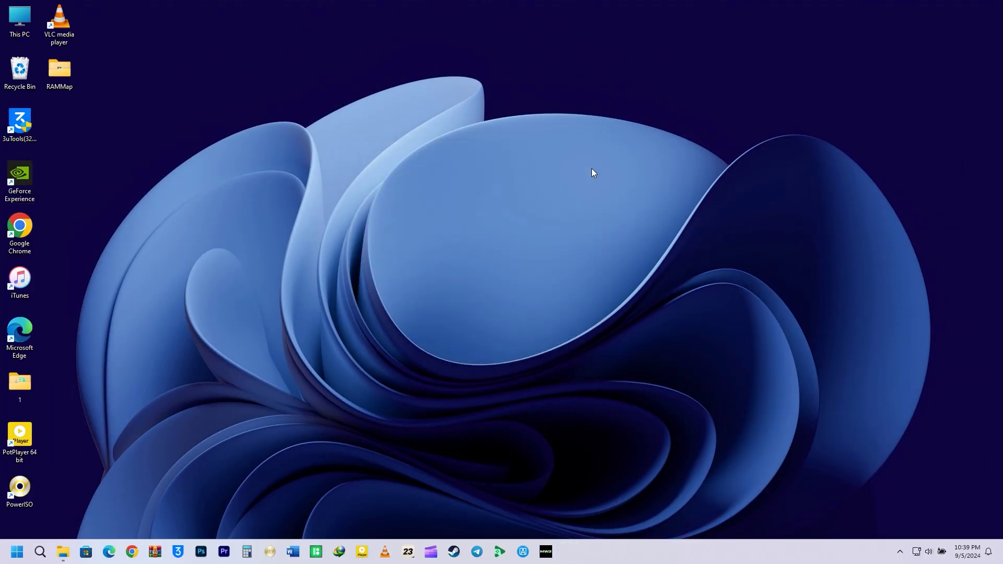
# Step: Launch Disk Cleanup with cleanmgr and choose the C: drive to scan
pyautogui.press('super+r')
pyautogui.write('clean')
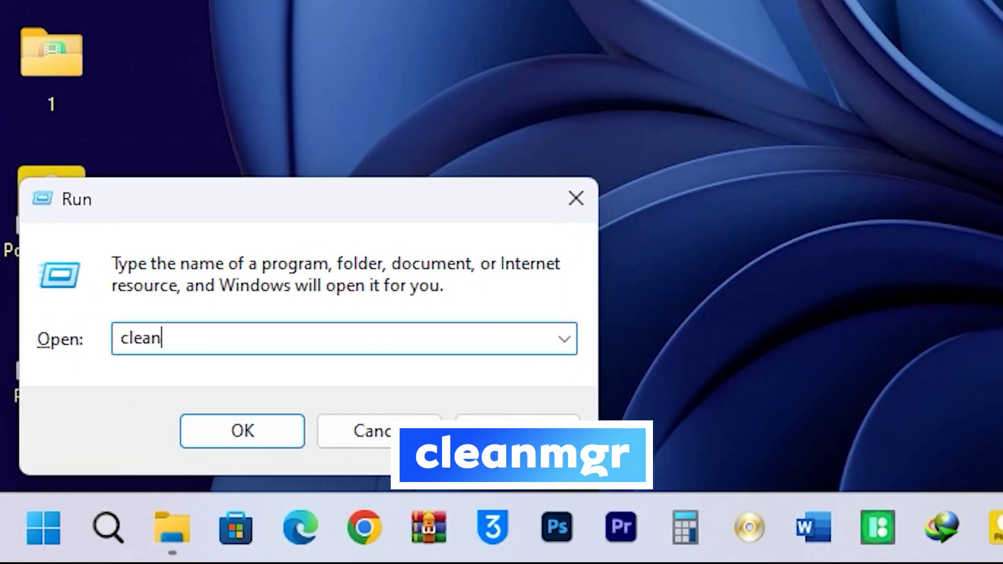
pyautogui.write('mgr')
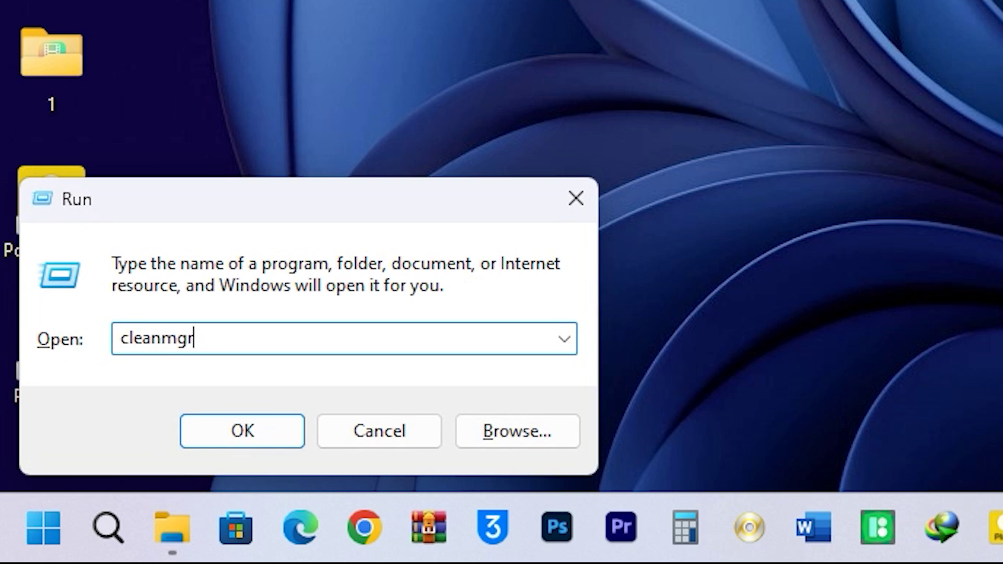
pyautogui.press('Return')
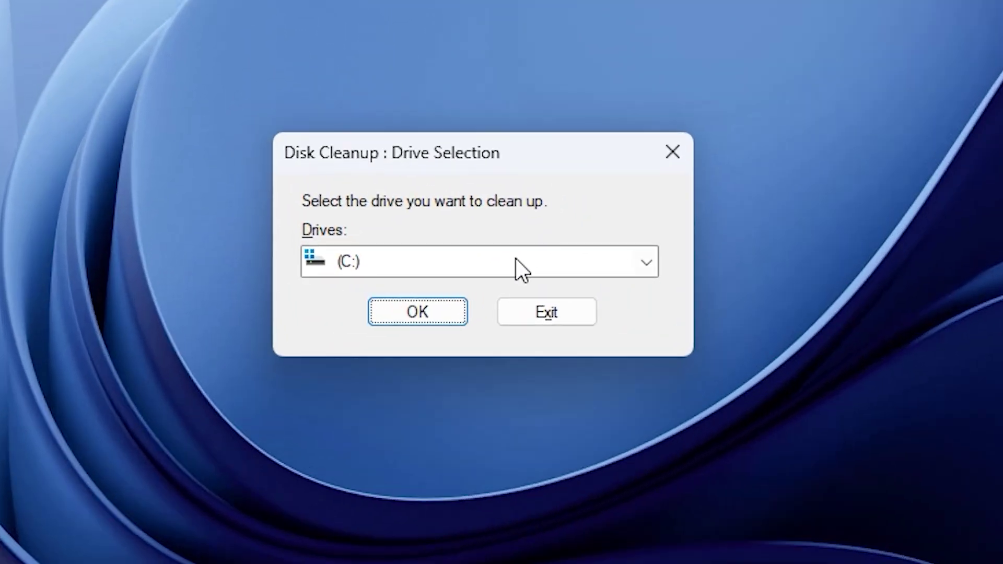
pyautogui.click(513, 274)
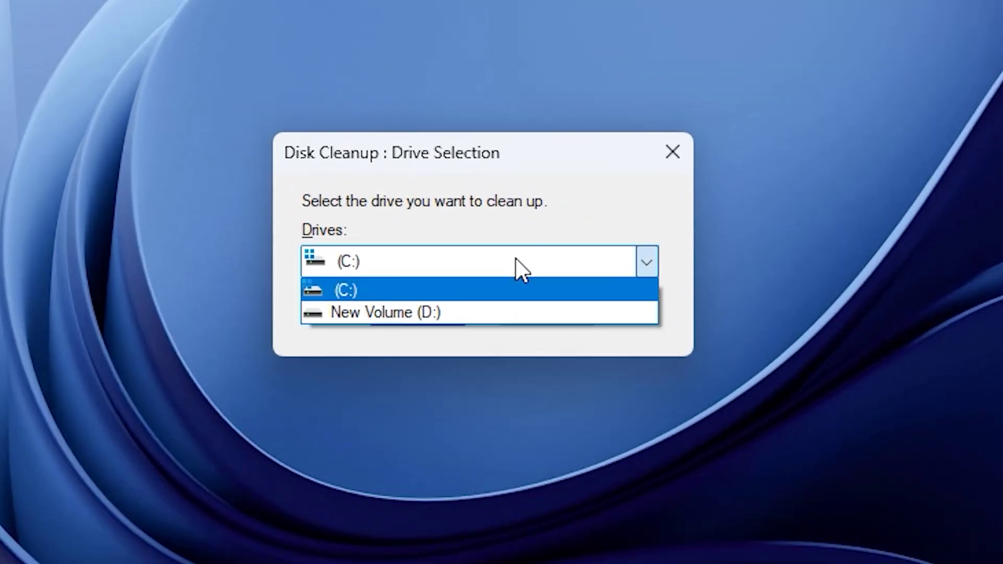
pyautogui.click(409, 290)
pyautogui.click(425, 312)
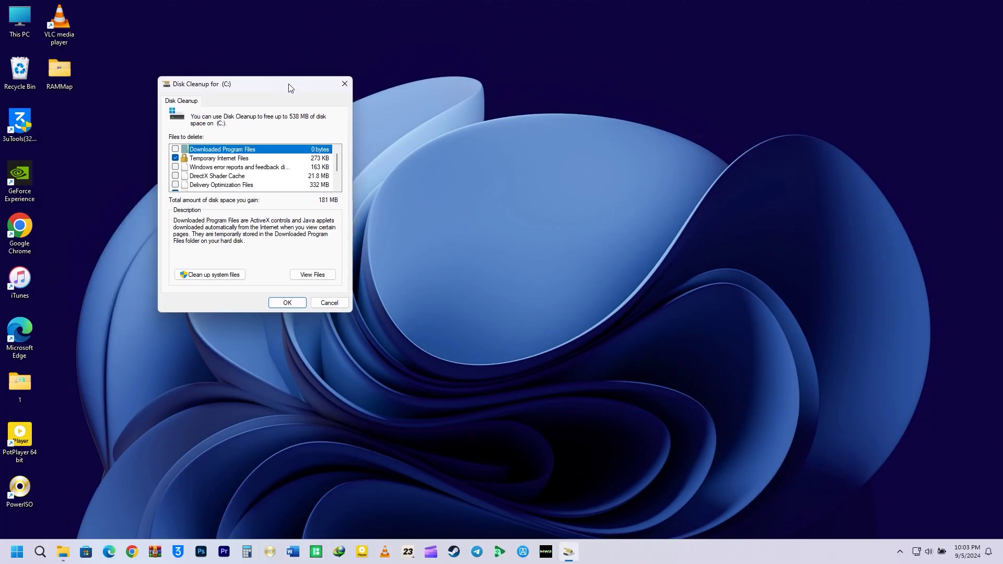
# Step: Review the cleanable files (up to 538 MB) and delete the 181 MB selected
pyautogui.moveTo(289, 84); pyautogui.dragTo(588, 119)
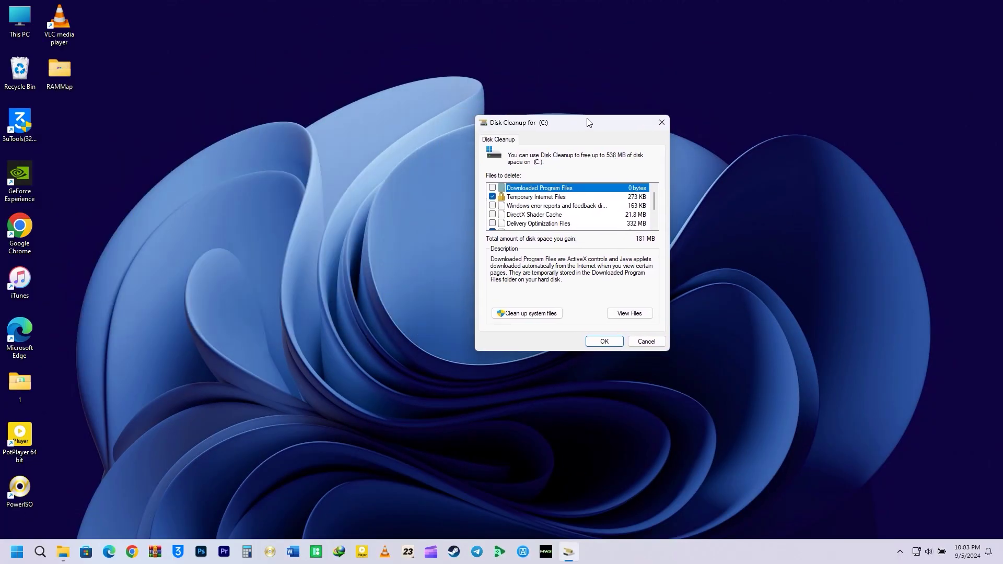
pyautogui.scroll(-1, 544, 201)
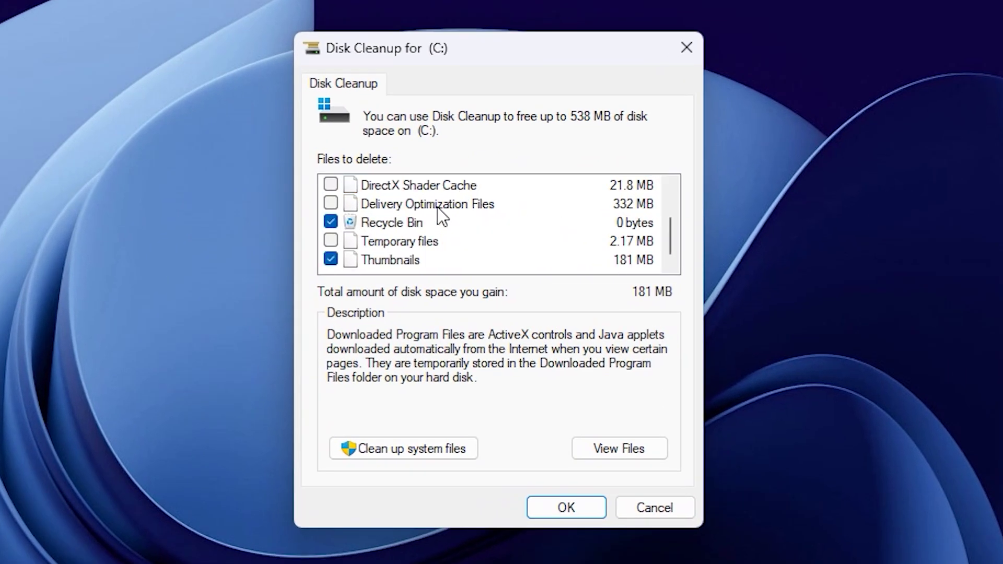
pyautogui.scroll(1, 450, 244)
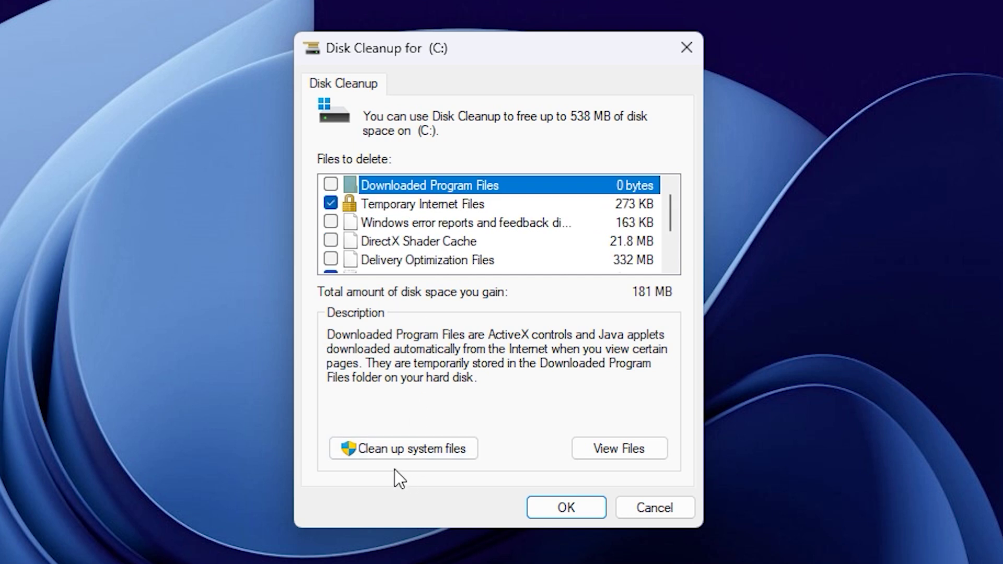
pyautogui.click(554, 507)
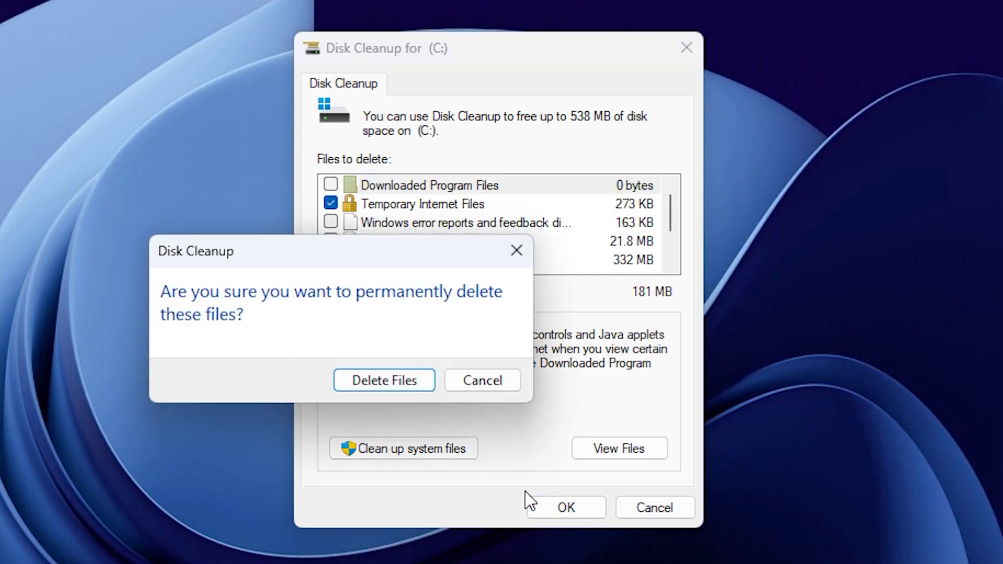
pyautogui.click(406, 367)
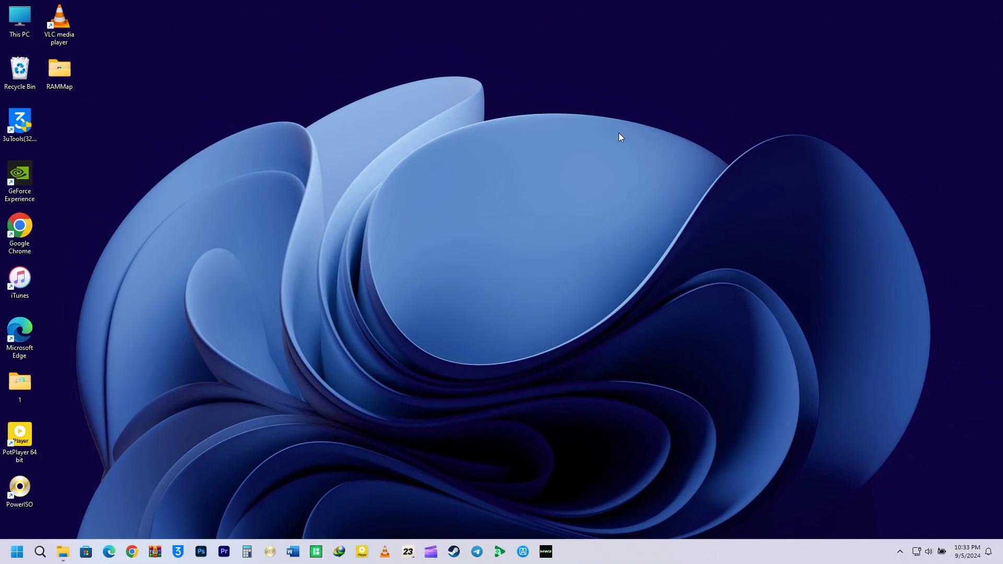
# Step: Launch Computer Management by running compmgmt.msc from the Run box
pyautogui.press('super+r')
pyautogui.write('co')
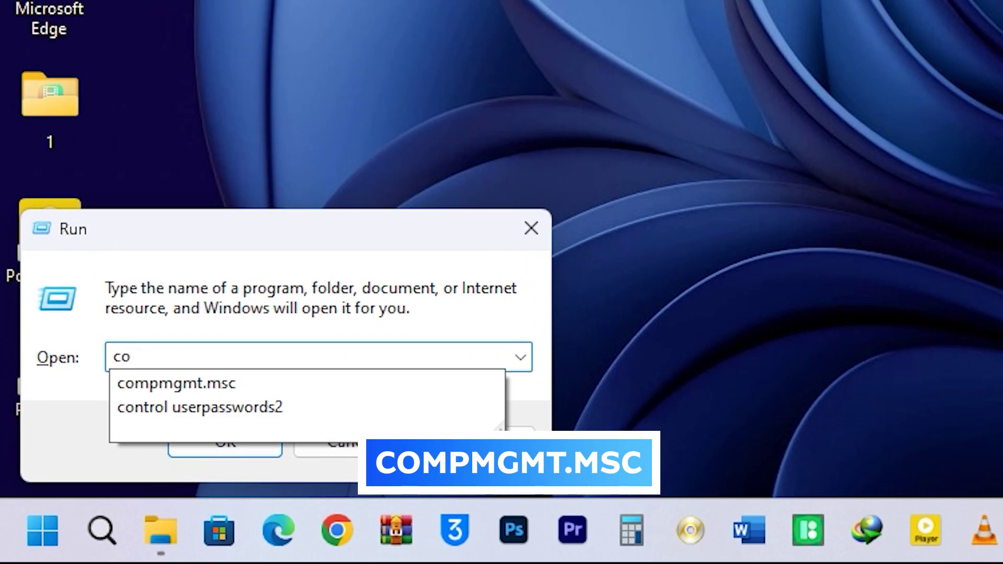
pyautogui.write('mp')
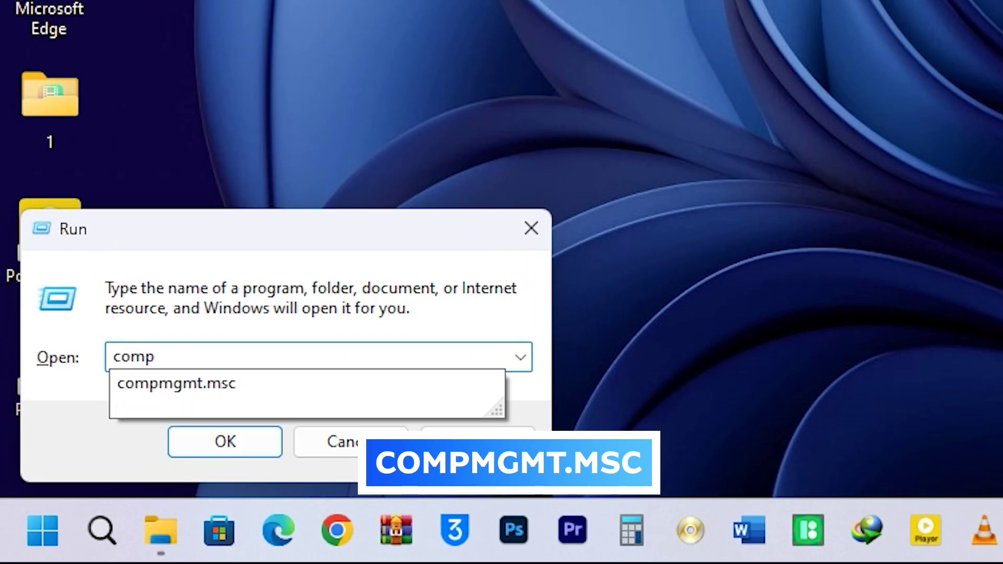
pyautogui.write('mgmt.')
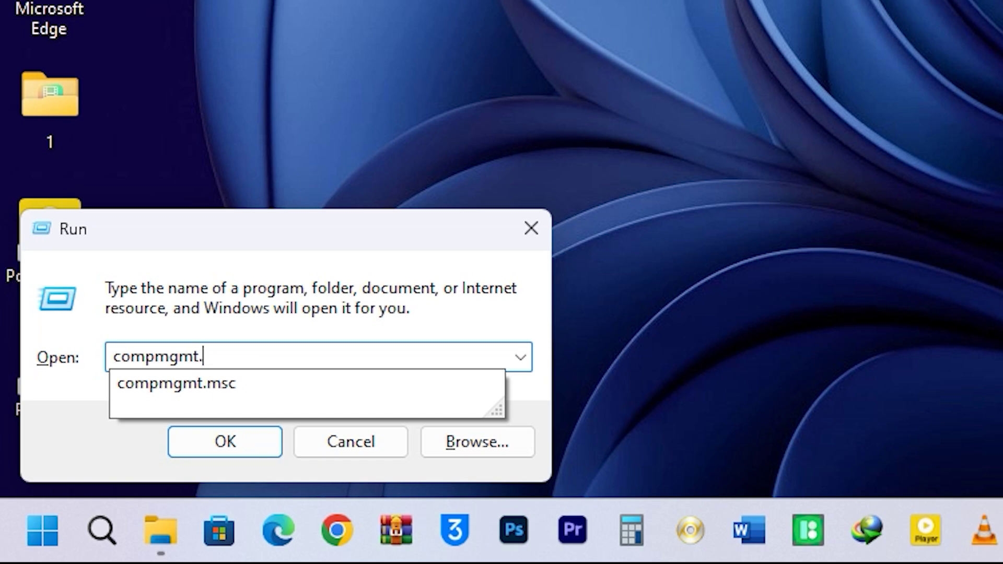
pyautogui.write('msc')
pyautogui.press('Return')
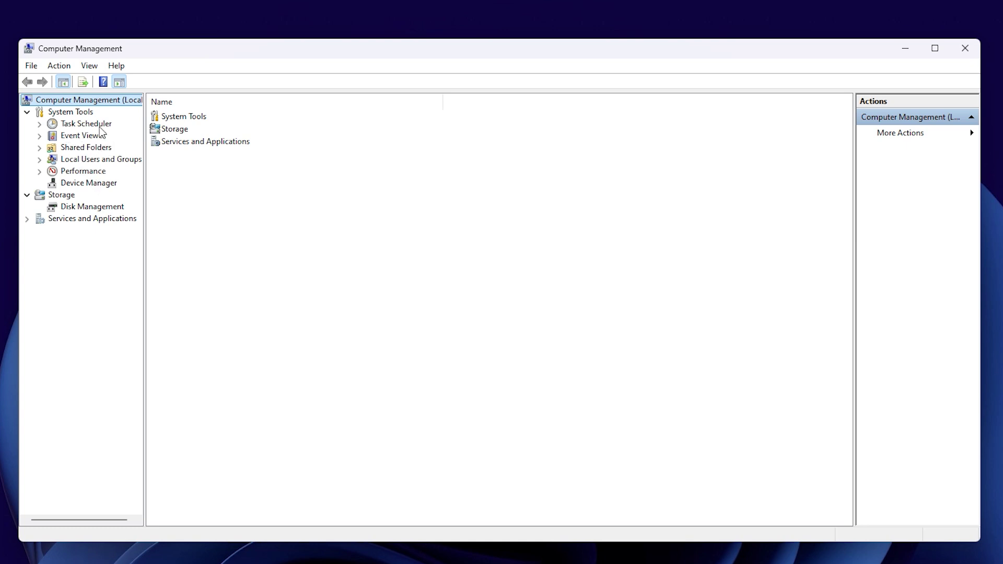
# Step: Show Disk Management and inspect the New Volume (D:) partition's options
pyautogui.click(93, 207)
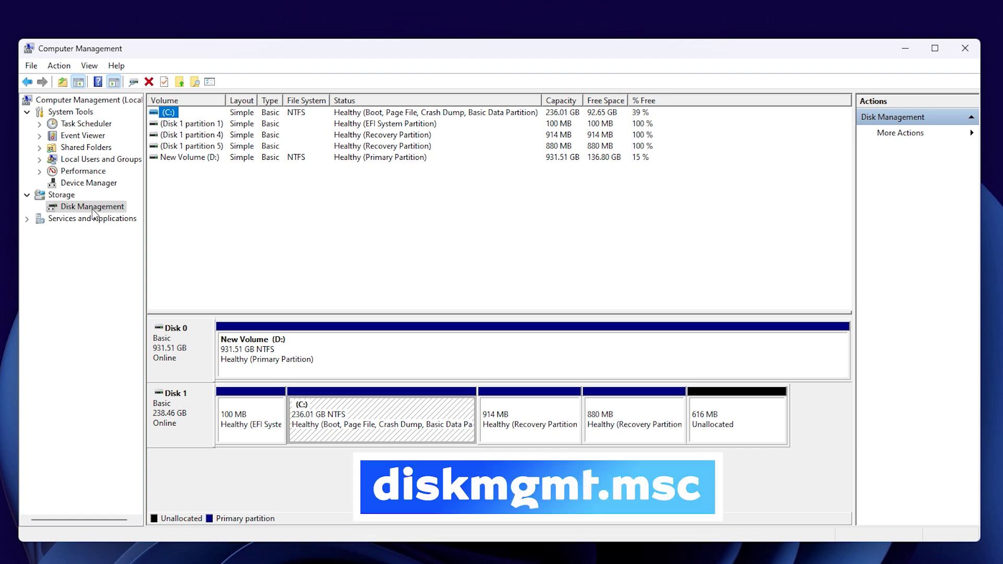
pyautogui.rightClick(439, 350)
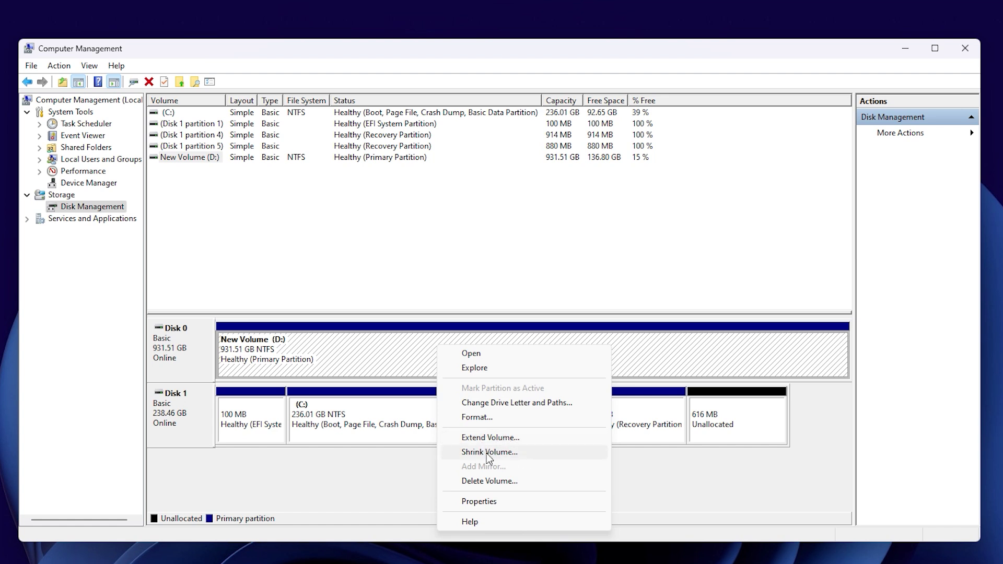
pyautogui.click(311, 486)
# Step: View Disk 0's properties and its Volumes tab, then close the dialog
pyautogui.rightClick(195, 345)
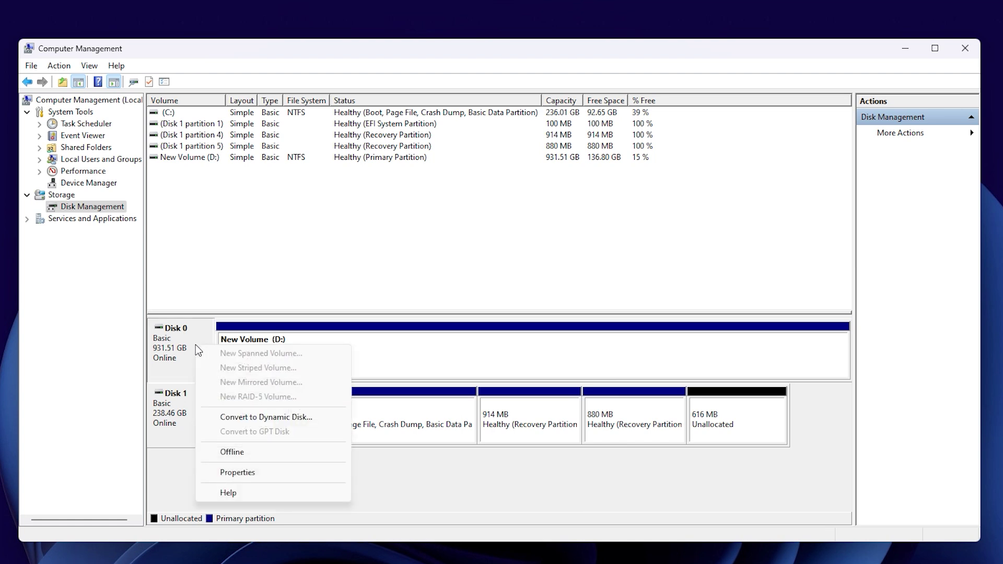
pyautogui.click(215, 475)
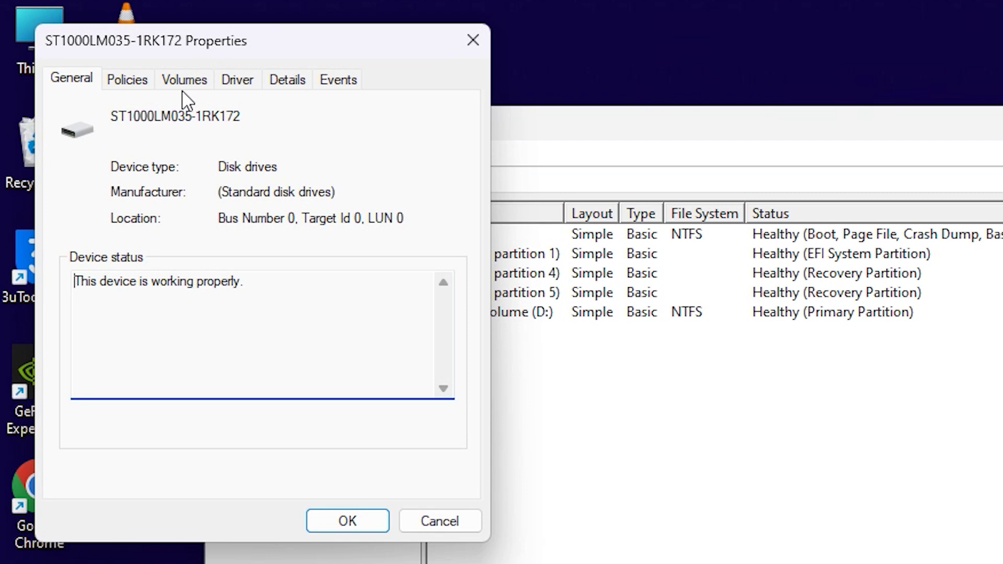
pyautogui.click(184, 83)
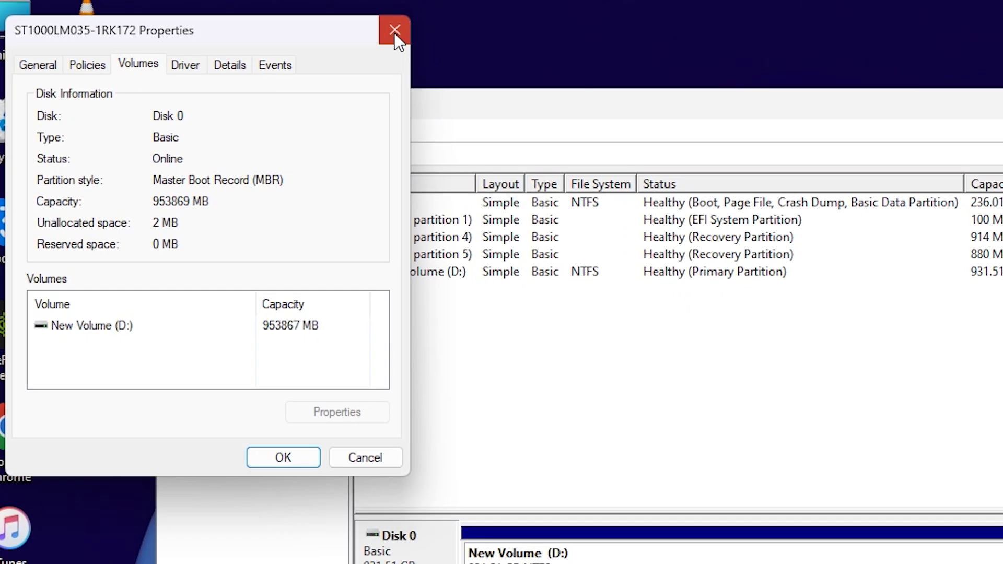
pyautogui.click(472, 40)
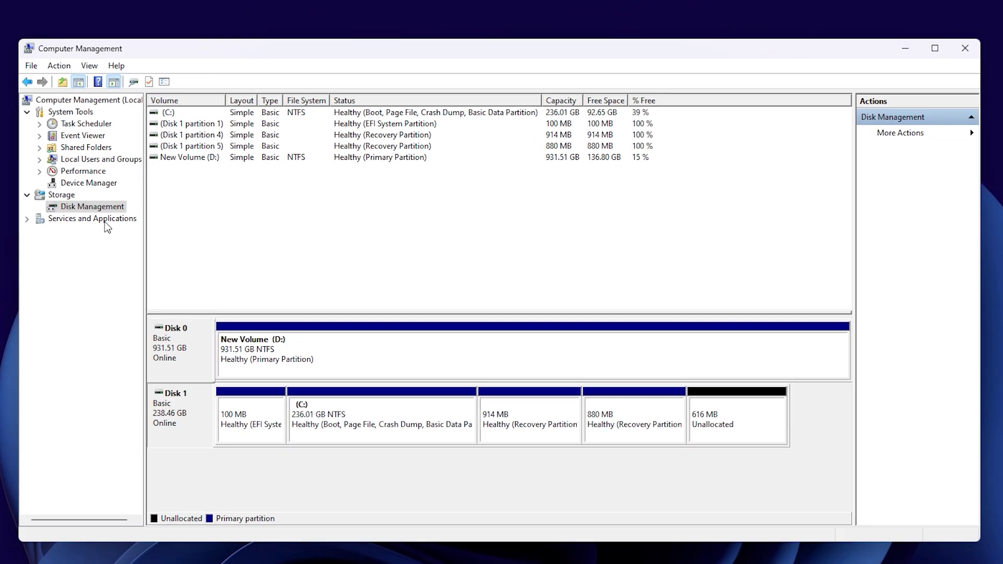
# Step: Browse the Services list under Services and Applications, then switch to Device Manager
pyautogui.click(148, 257)
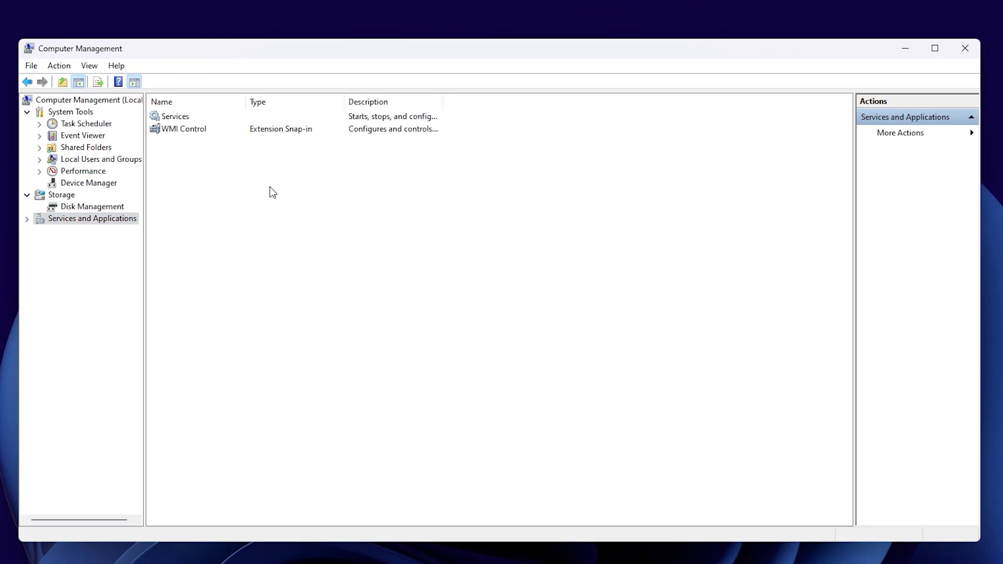
pyautogui.doubleClick(173, 116)
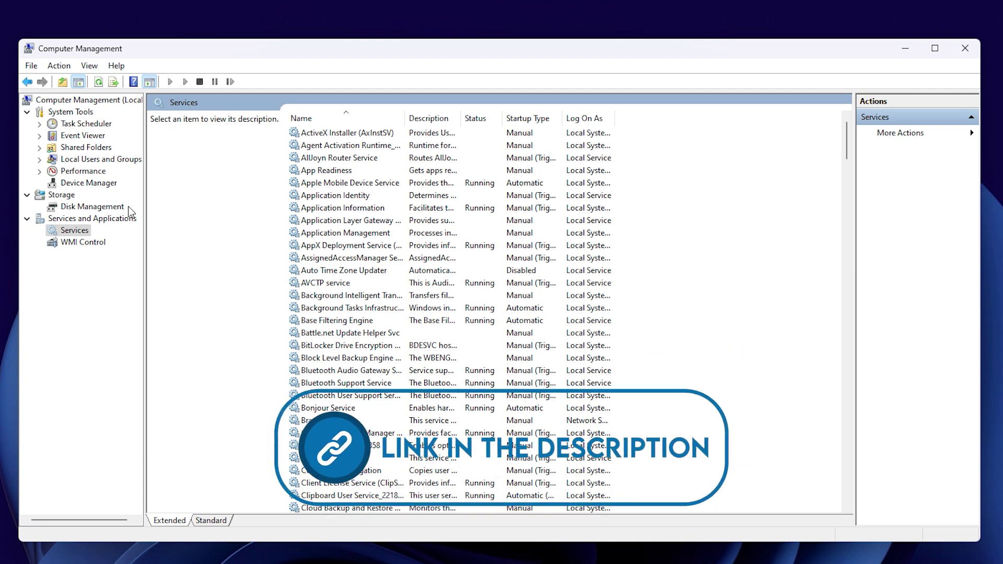
pyautogui.click(93, 183)
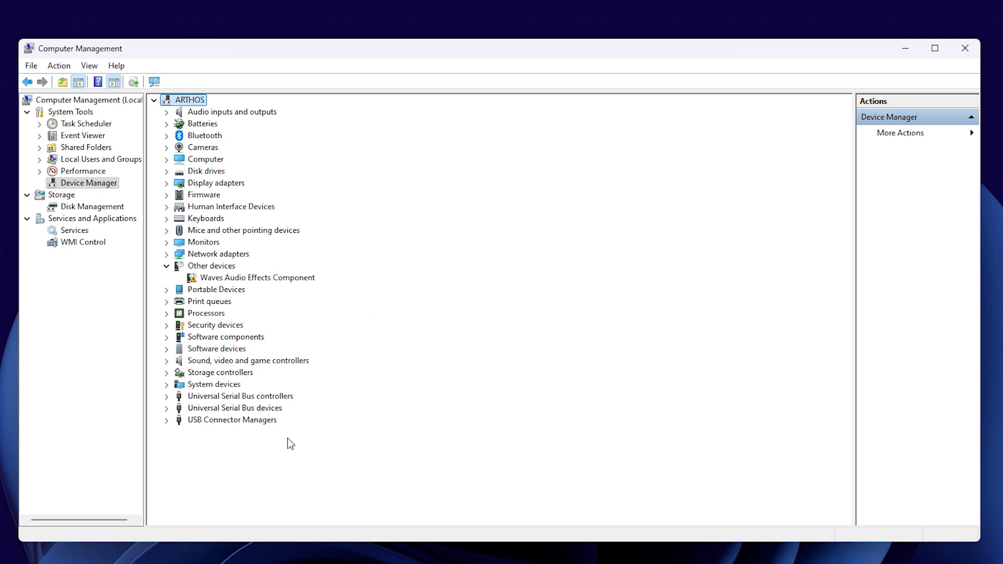
# Step: Expand Network adapters and inspect the Apple Mobile Device Ethernet adapter's options
pyautogui.click(166, 254)
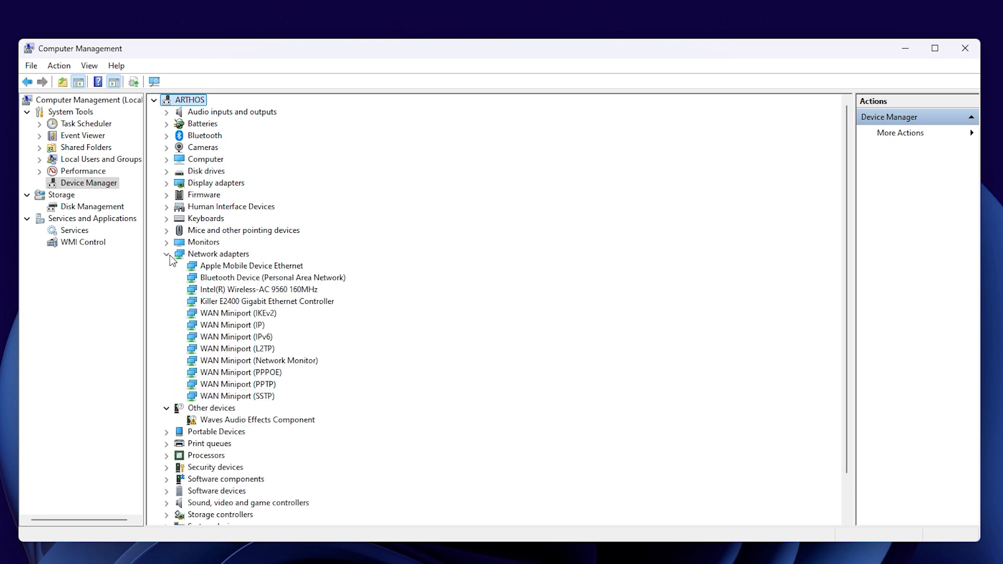
pyautogui.rightClick(215, 270)
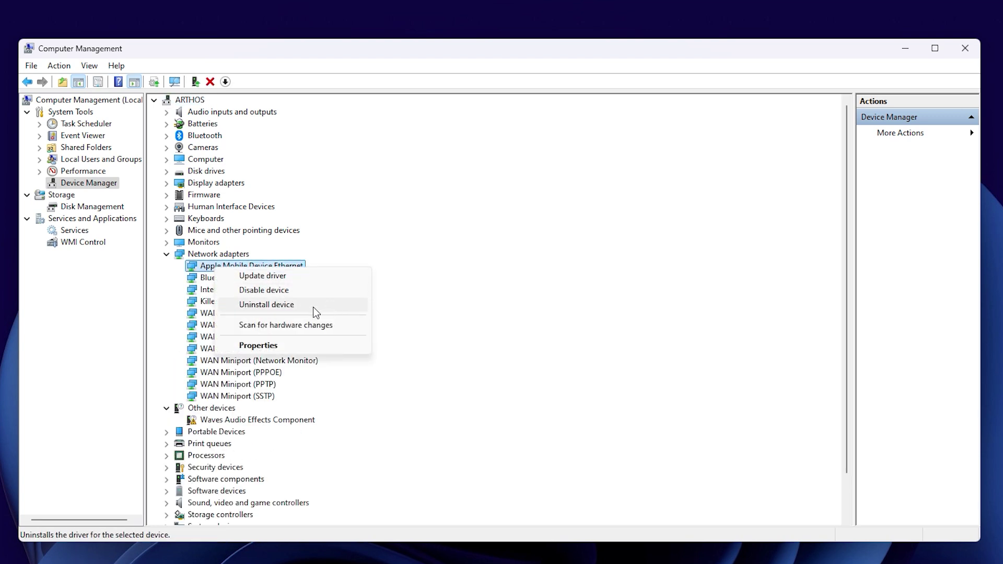
pyautogui.click(524, 287)
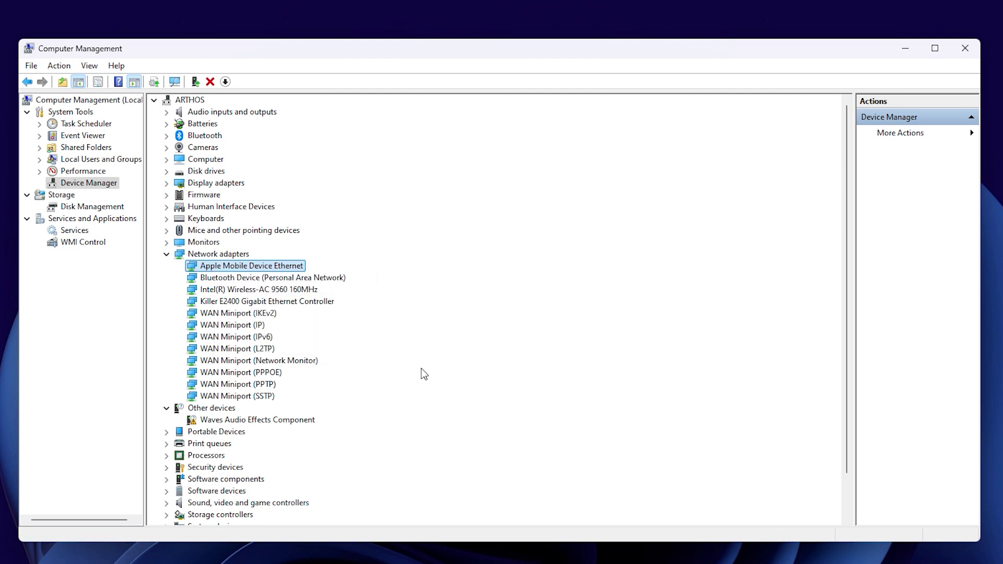
# Step: View the Administrator account's properties under Local Users and Groups > Users, then close them
pyautogui.click(130, 161)
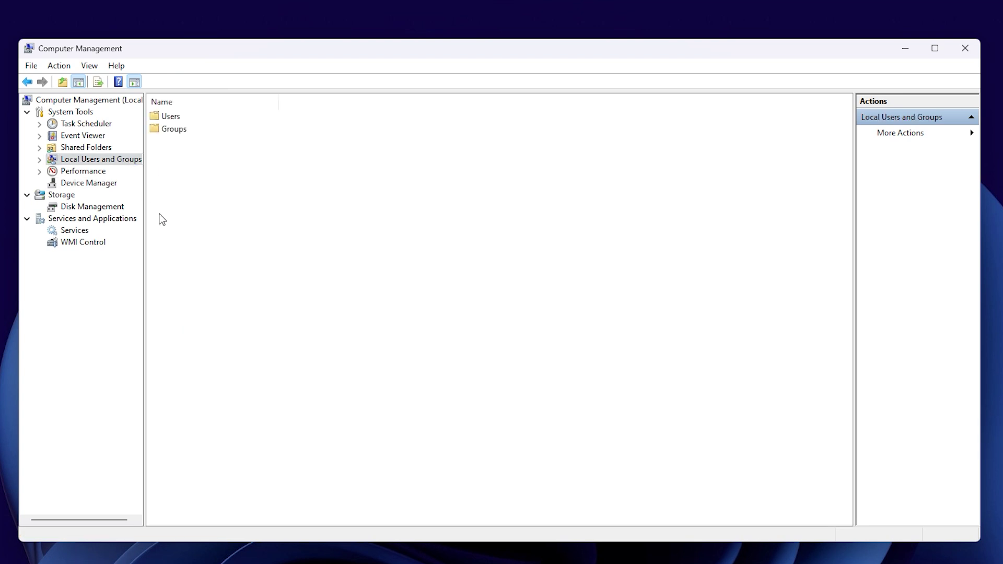
pyautogui.doubleClick(197, 120)
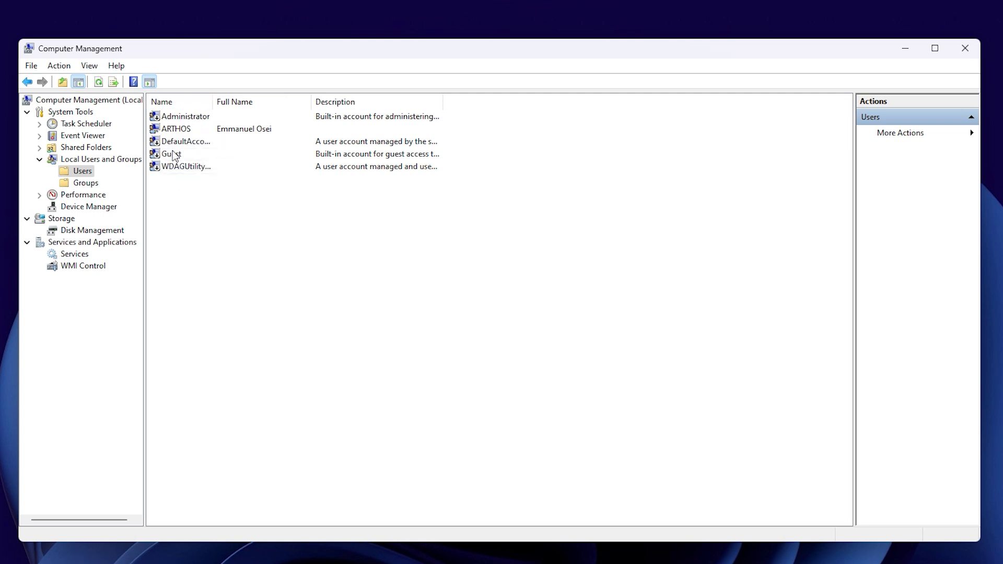
pyautogui.doubleClick(189, 120)
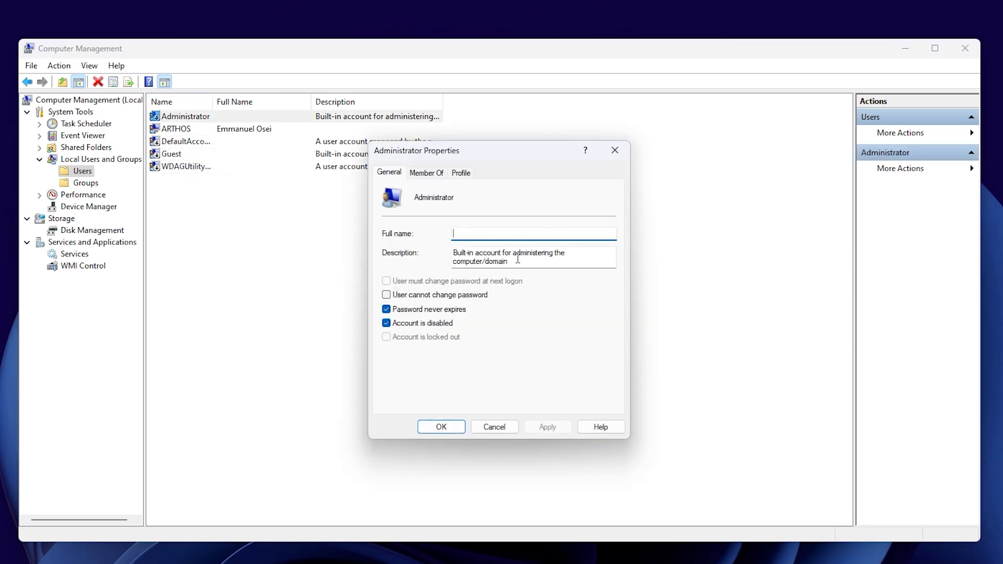
pyautogui.click(613, 151)
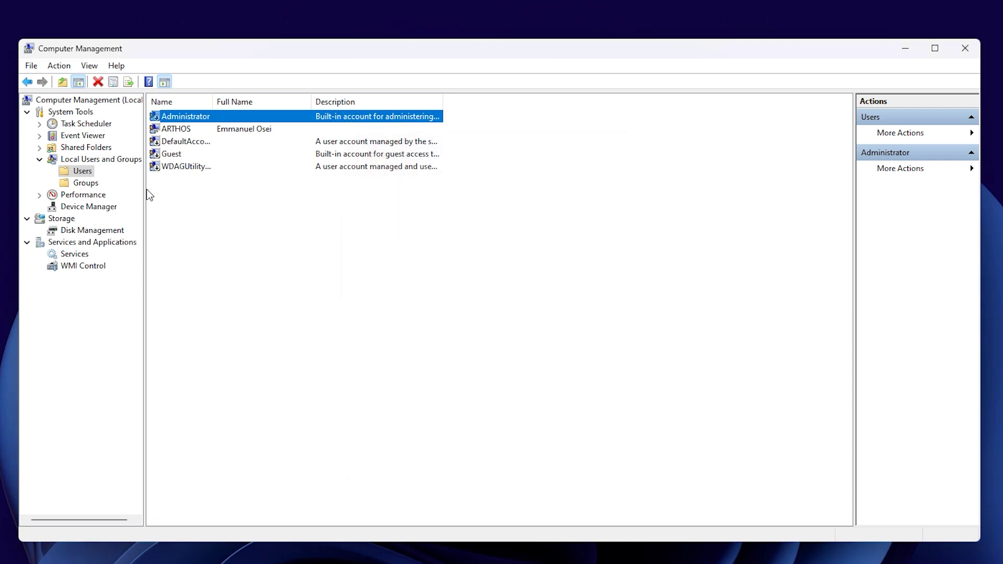
# Step: Open the Remote Desktop Users group's properties from the Groups list
pyautogui.click(105, 188)
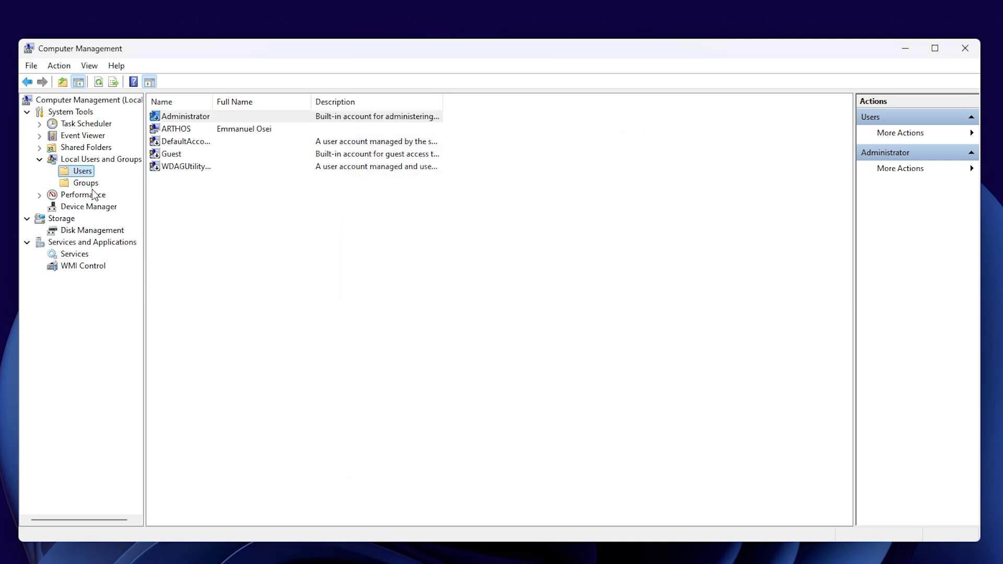
pyautogui.click(92, 185)
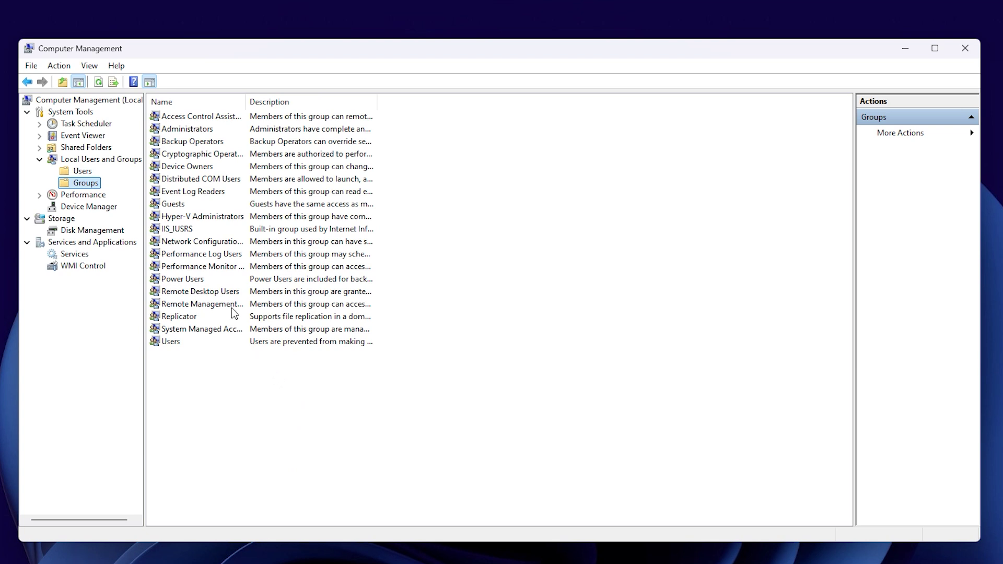
pyautogui.doubleClick(229, 291)
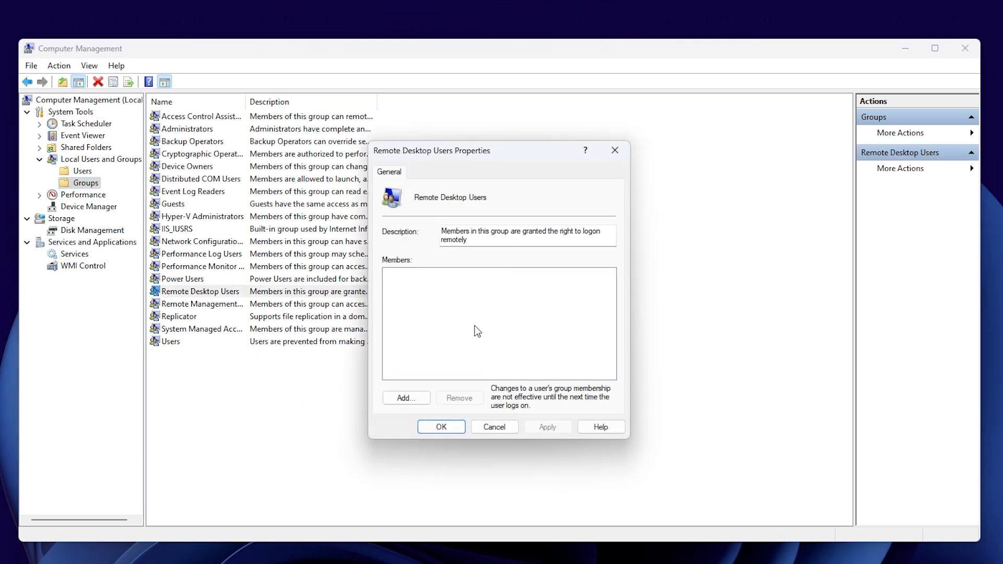
# Step: Close the group dialog and review the Task Scheduler summary showing 146 active tasks
pyautogui.click(615, 150)
pyautogui.click(79, 124)
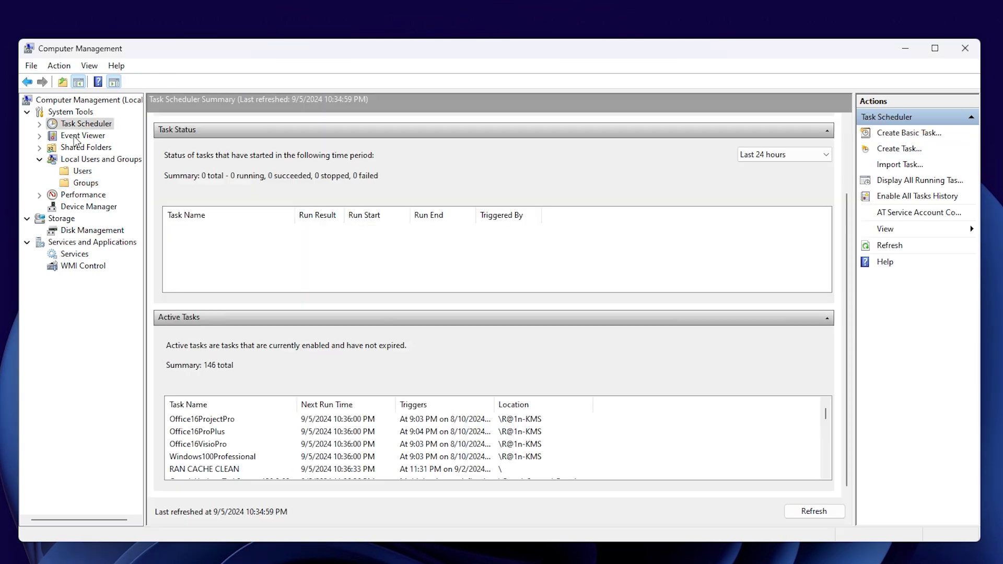
pyautogui.click(76, 137)
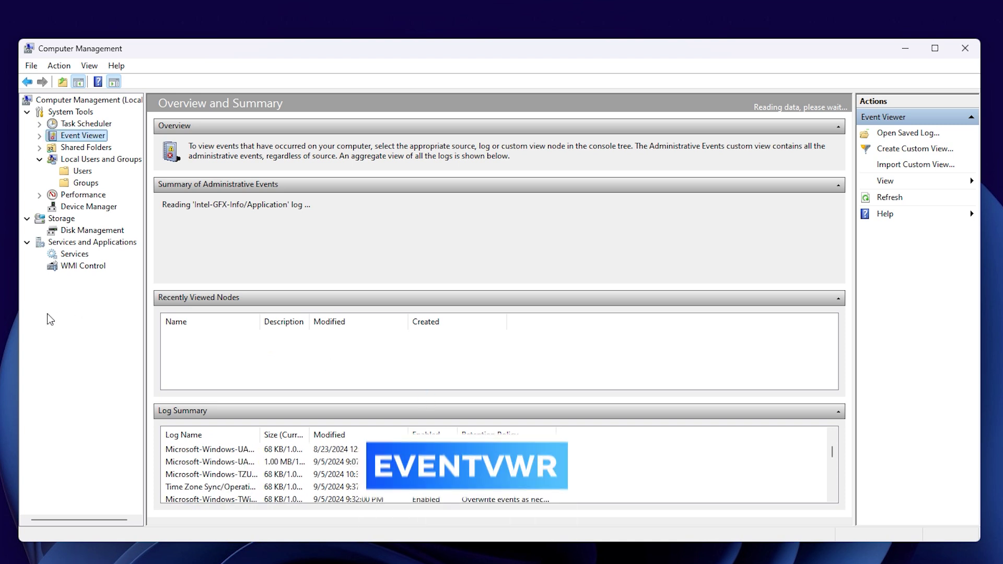
pyautogui.press('Up')
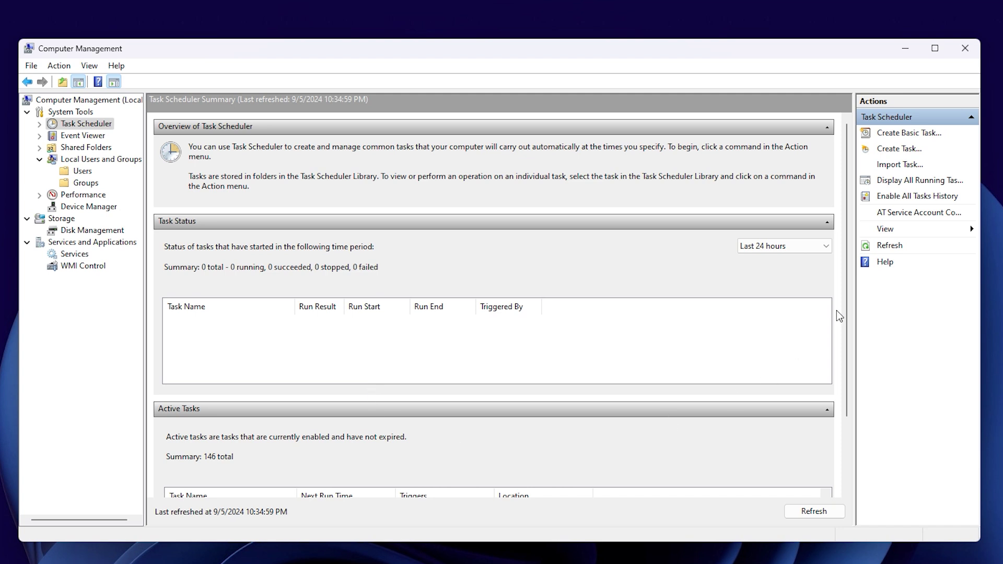
pyautogui.scroll(-2, 844, 343)
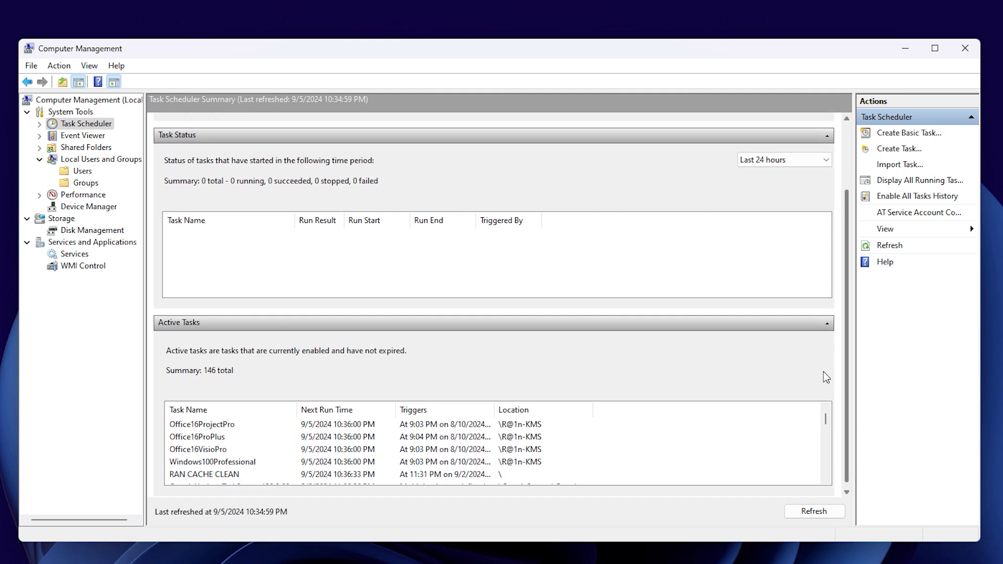
pyautogui.scroll(-1, 395, 332)
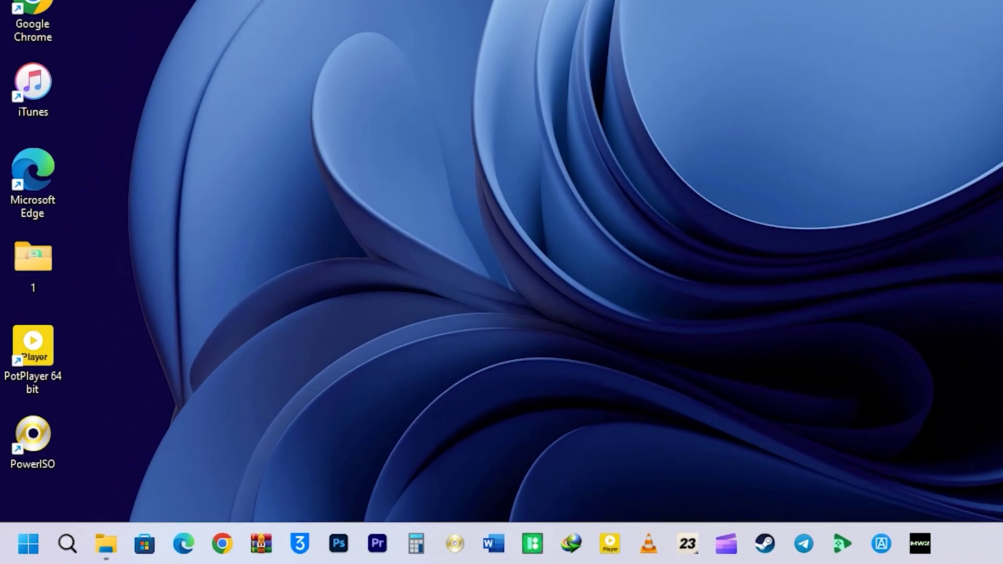
# Step: Launch the DirectX Diagnostic Tool by running dxdiag
pyautogui.press('super+r')
pyautogui.write('d')
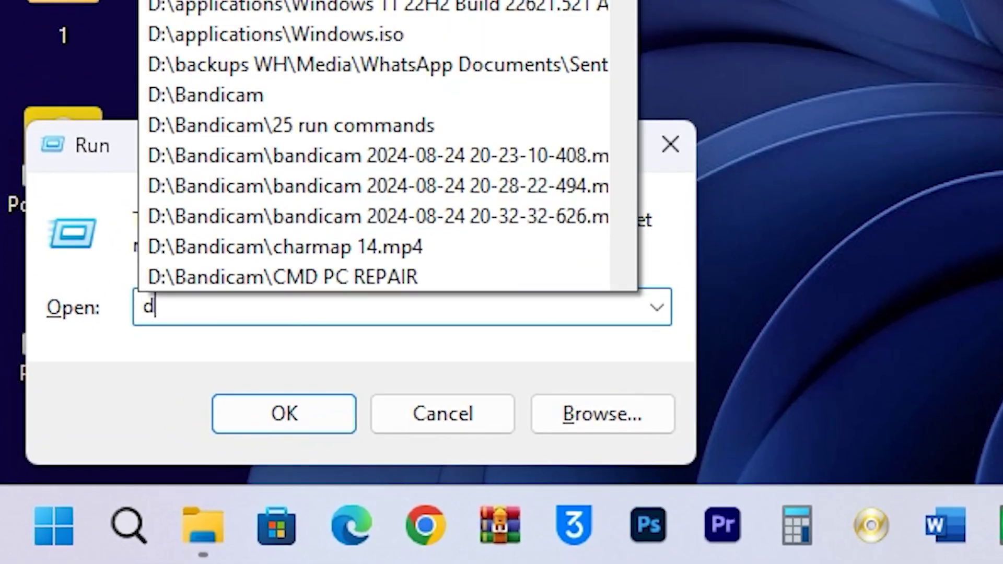
pyautogui.write('xdiag')
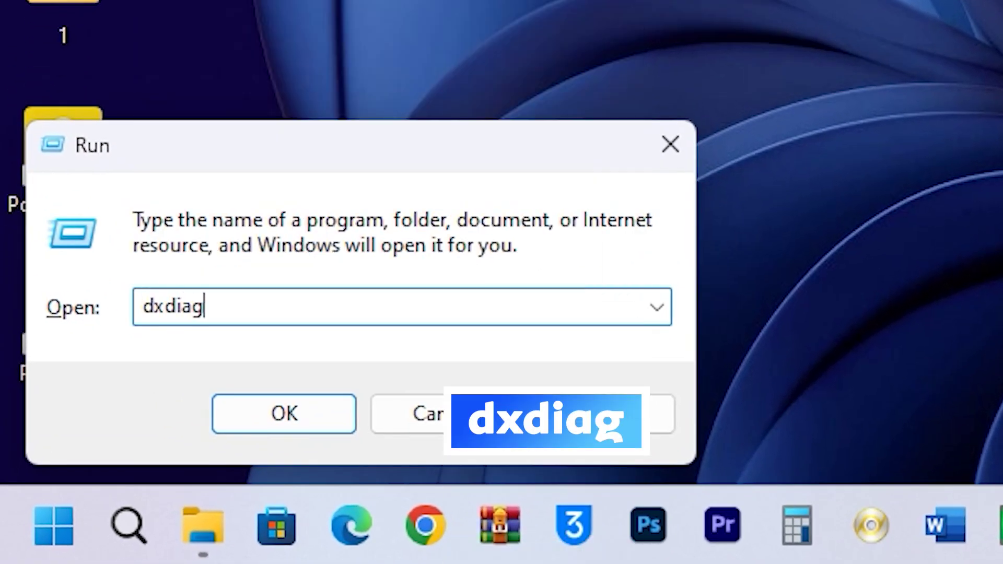
pyautogui.press('Return')
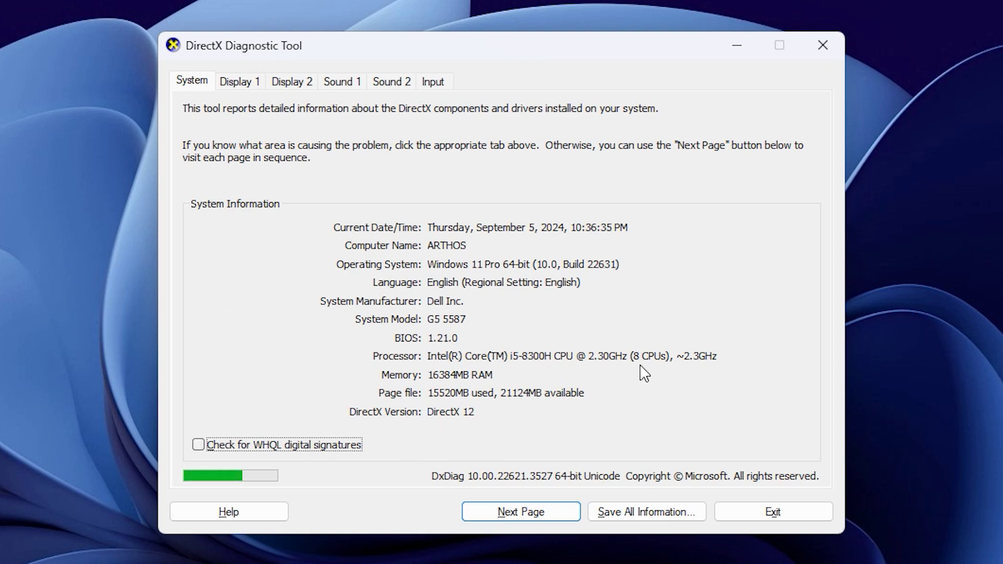
# Step: Review the Intel UHD 630 and GeForce GTX 1060 display pages and both sound device pages
pyautogui.click(244, 87)
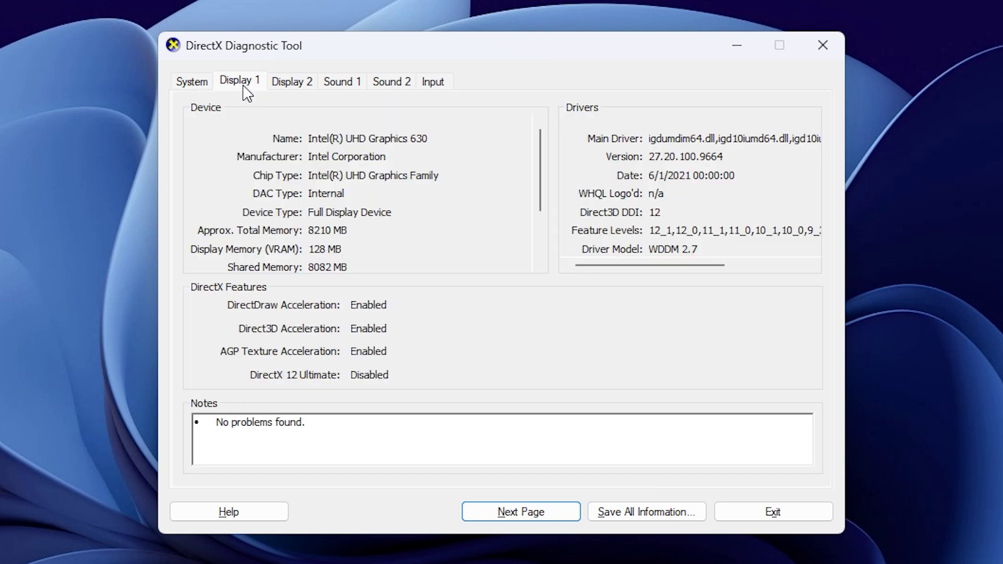
pyautogui.click(307, 87)
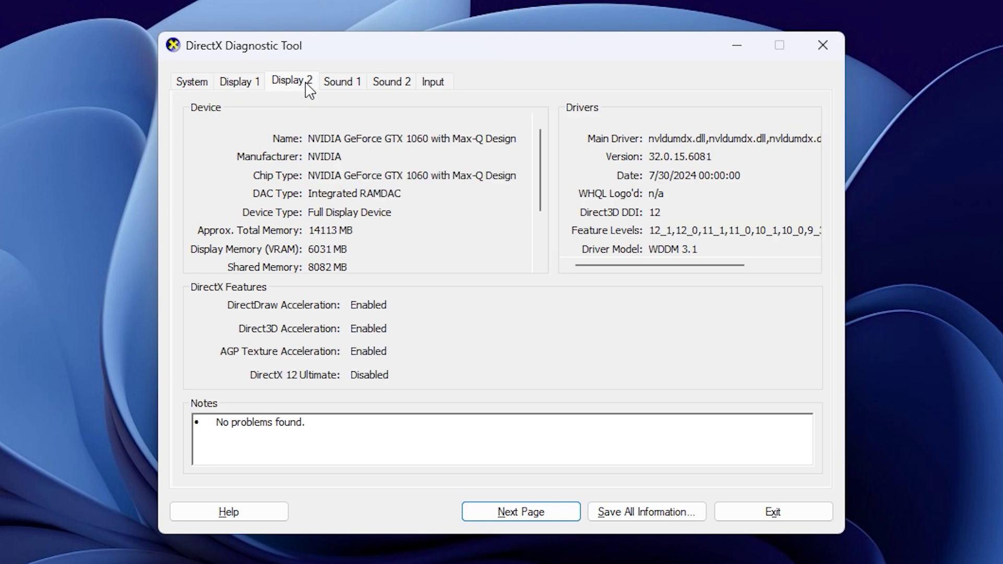
pyautogui.click(353, 88)
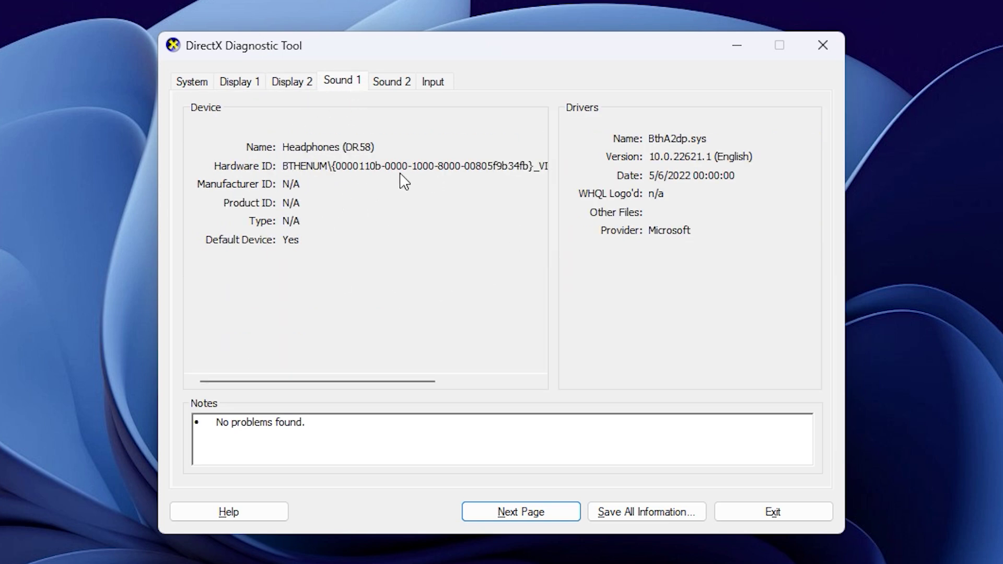
pyautogui.click(385, 86)
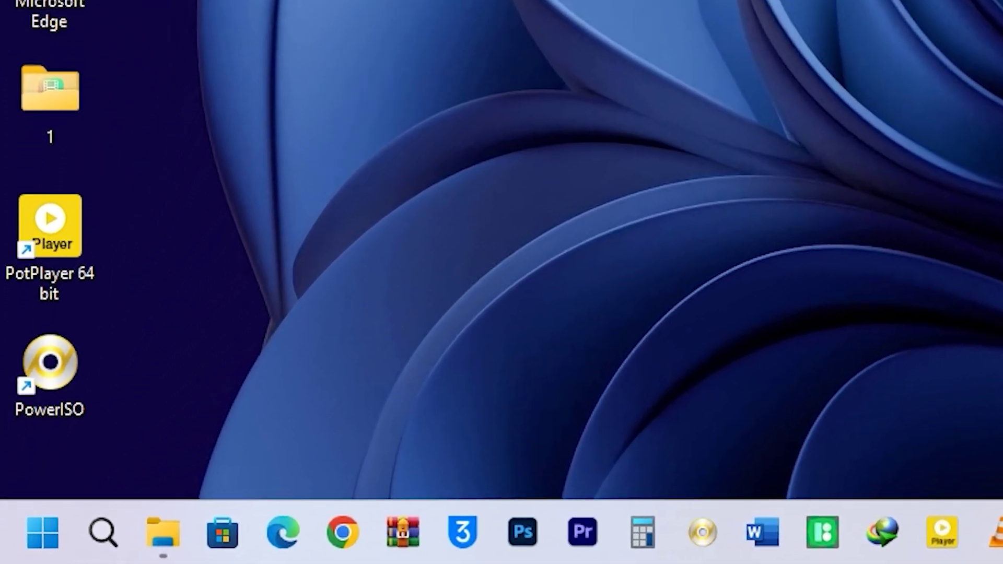
# Step: Run msconfig and inspect the Boot page and its advanced boot options
pyautogui.press('super+r')
pyautogui.write('msc')
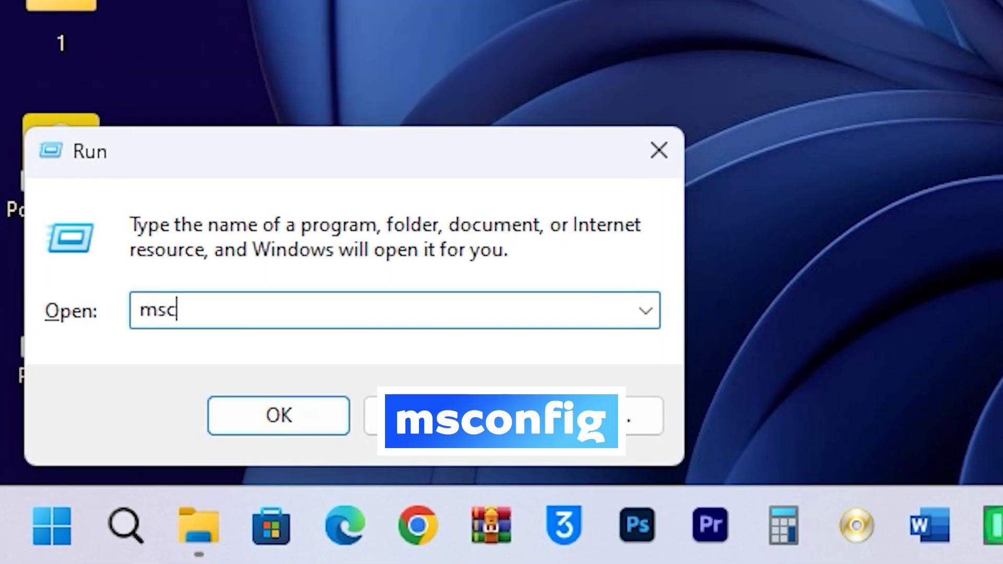
pyautogui.write('onfig')
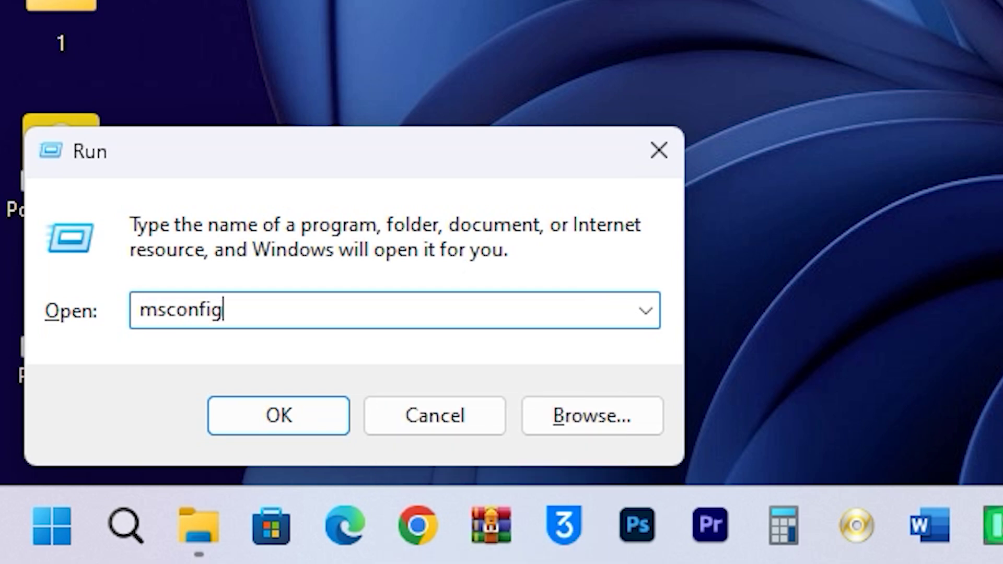
pyautogui.press('Return')
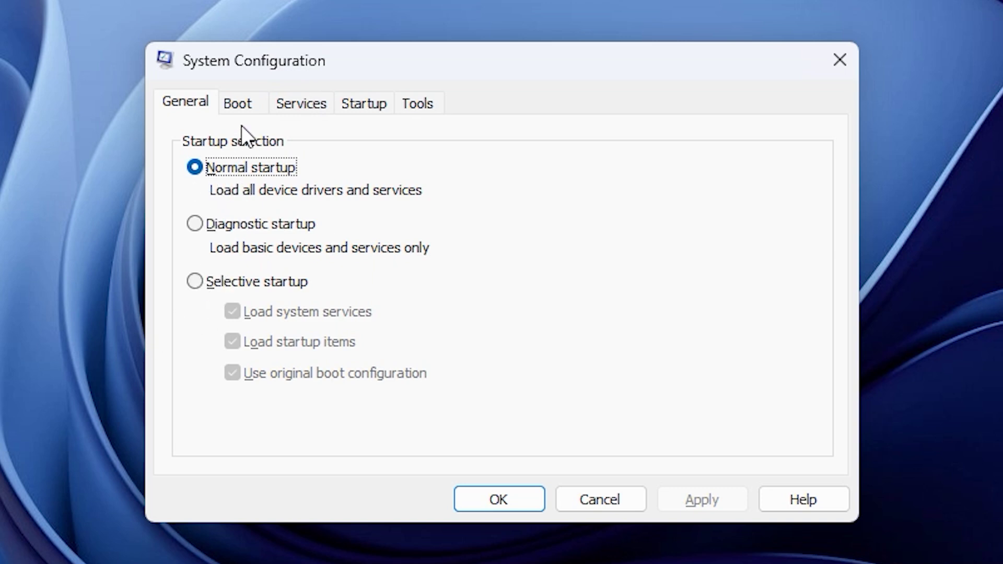
pyautogui.click(241, 107)
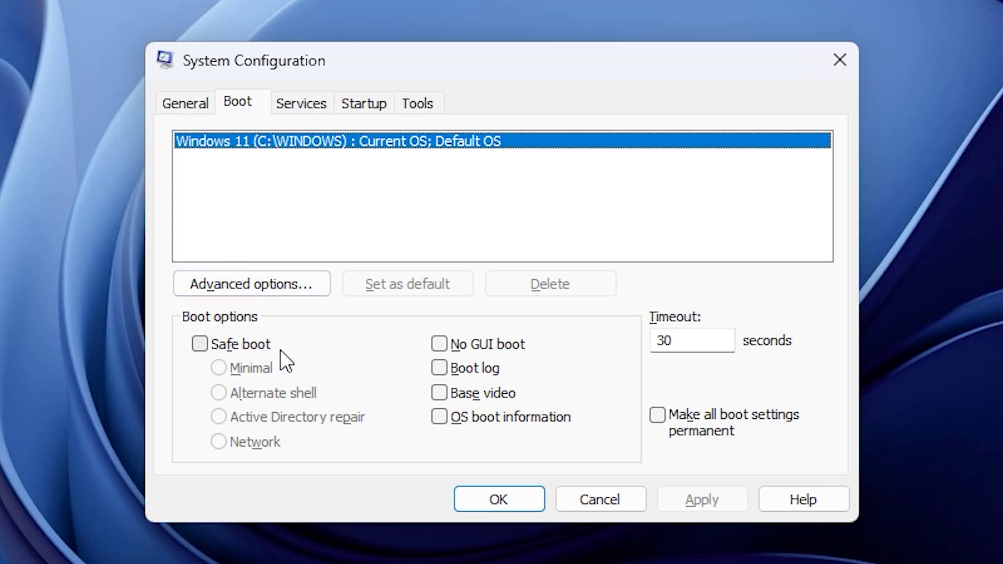
pyautogui.click(279, 285)
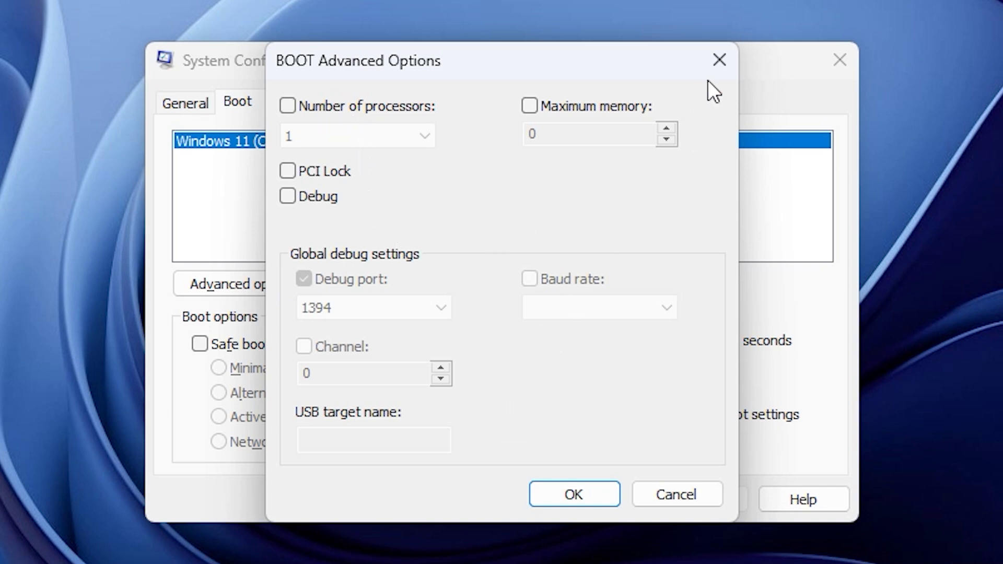
pyautogui.click(711, 66)
# Step: Browse the Services, Startup and Tools pages of System Configuration
pyautogui.click(312, 103)
pyautogui.scroll(-4, 492, 297)
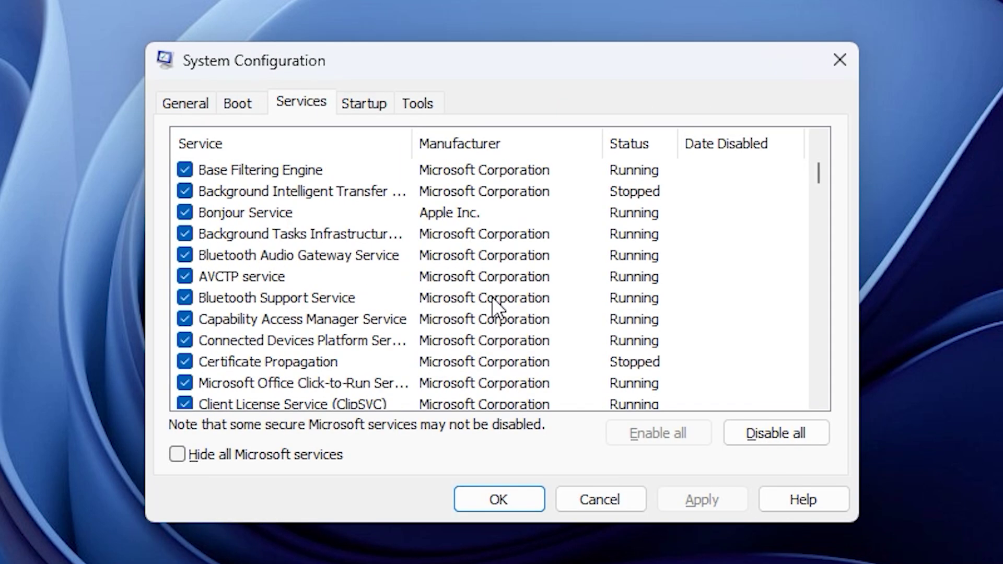
pyautogui.scroll(-2, 492, 312)
pyautogui.scroll(5, 368, 180)
pyautogui.click(365, 105)
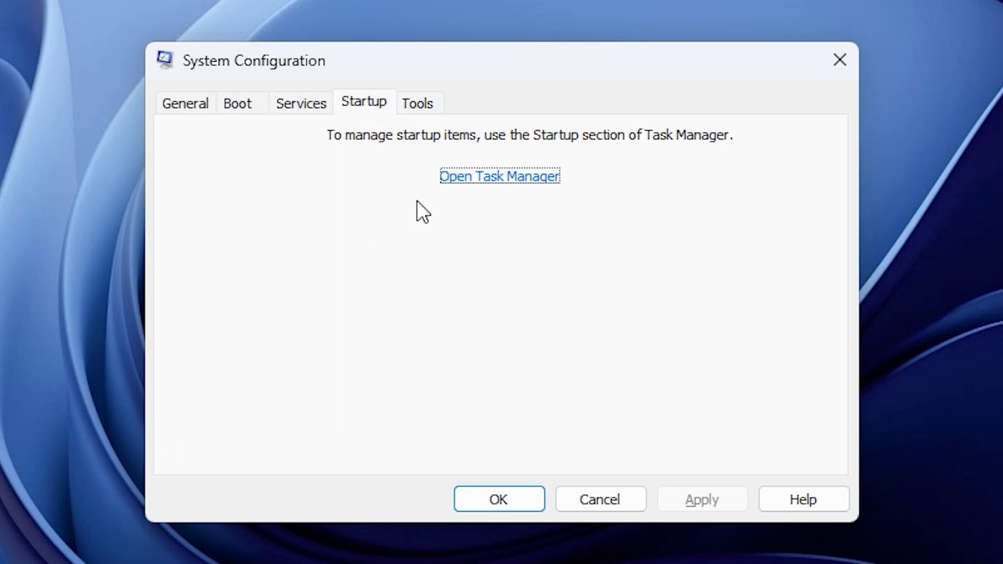
pyautogui.click(405, 99)
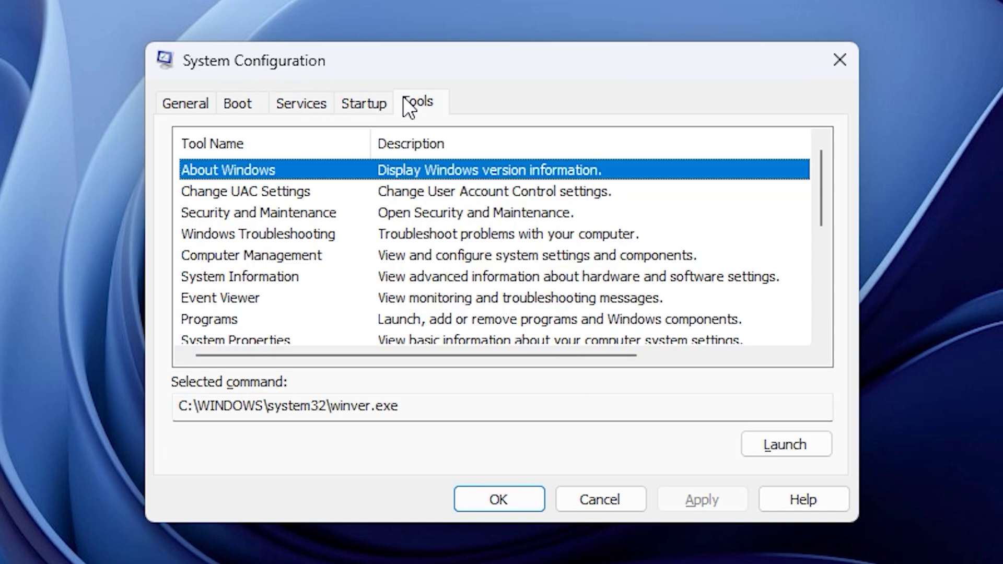
pyautogui.scroll(-4, 420, 285)
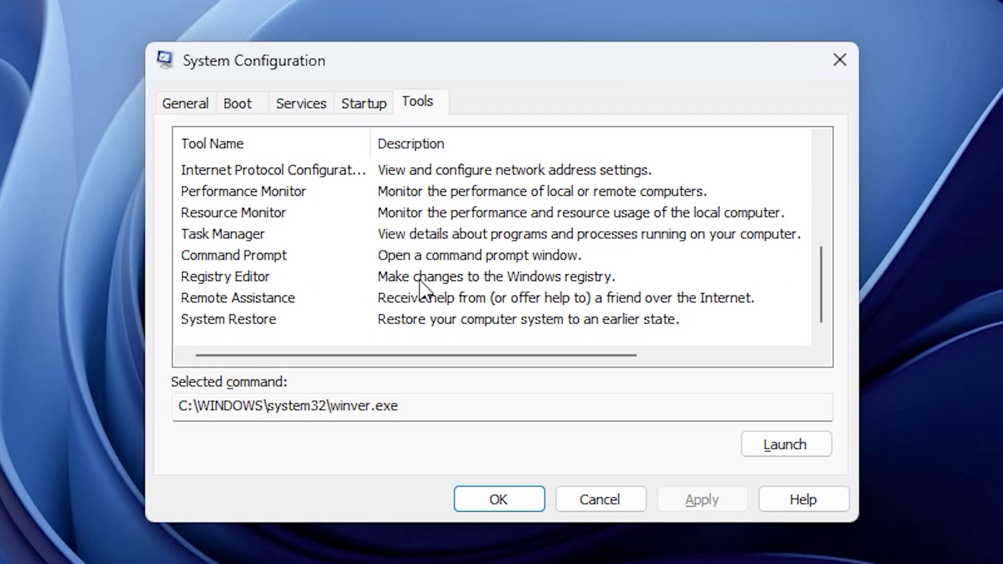
# Step: Cancel System Configuration and launch System Information with msinfo32
pyautogui.click(600, 496)
pyautogui.press('super+r')
pyautogui.write('ms')
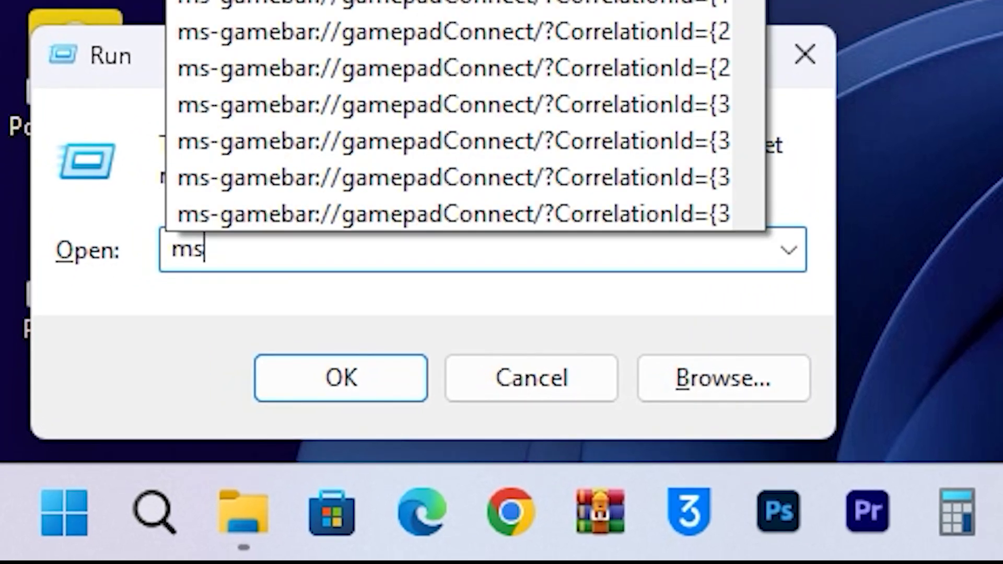
pyautogui.write('info32')
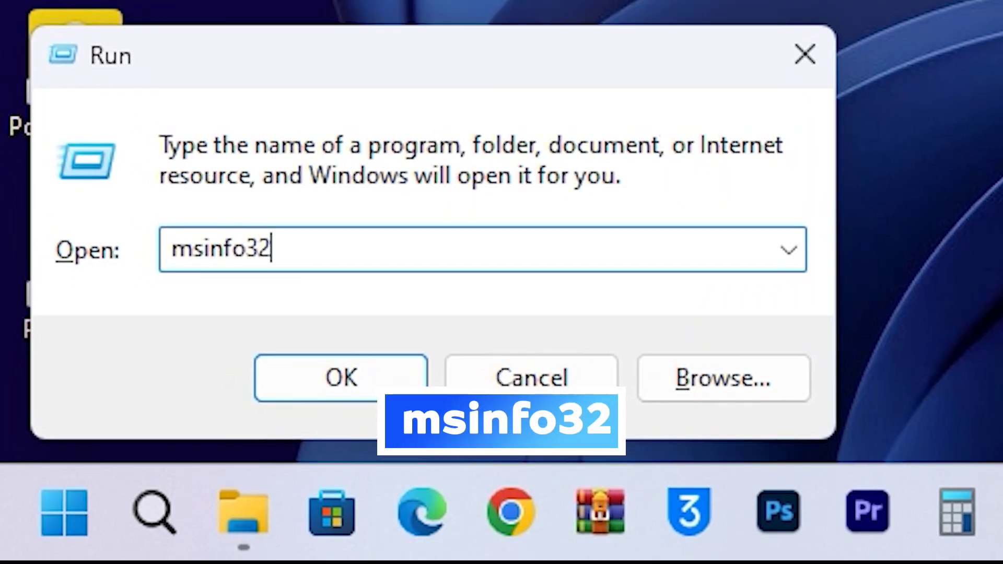
pyautogui.press('Return')
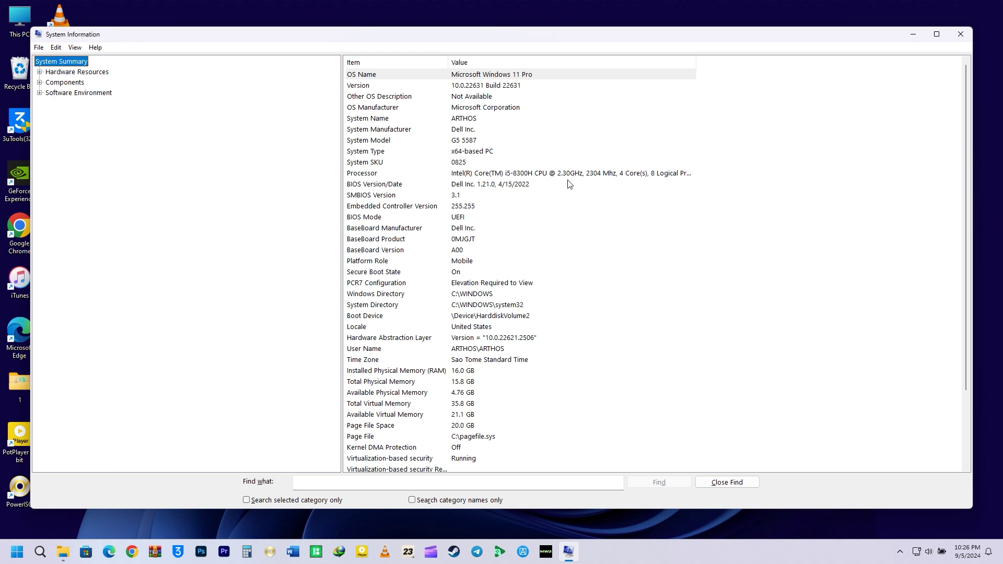
# Step: Highlight the OS Name, Processor, BIOS Mode, Secure Boot, 16.0 GB RAM and virtualization-based security entries
pyautogui.click(526, 79)
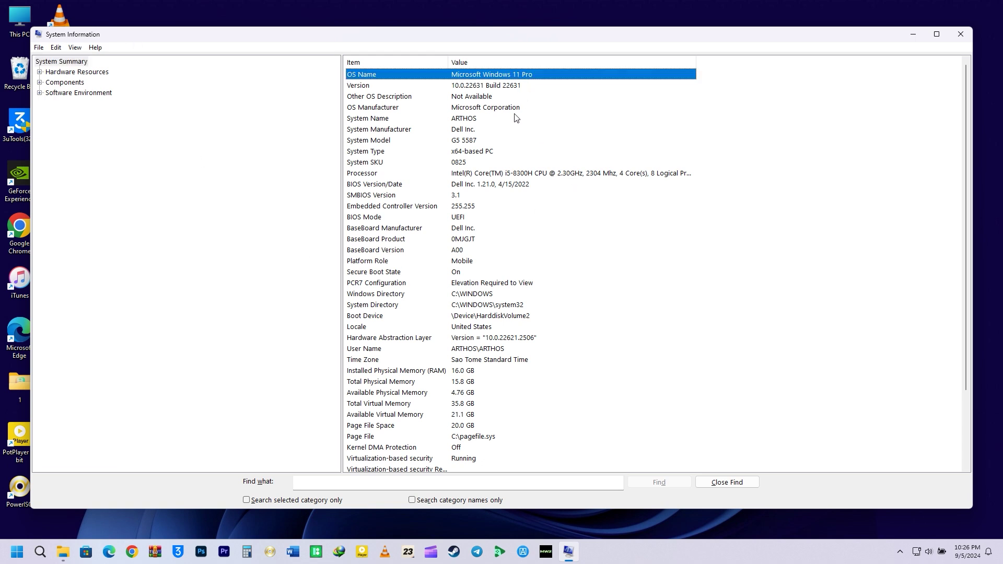
pyautogui.click(496, 175)
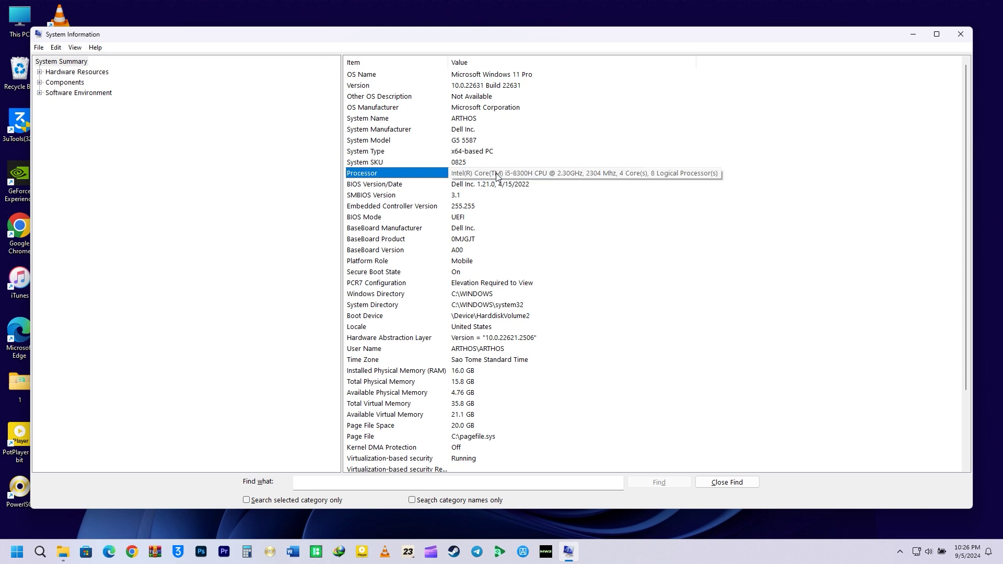
pyautogui.click(467, 217)
pyautogui.click(467, 272)
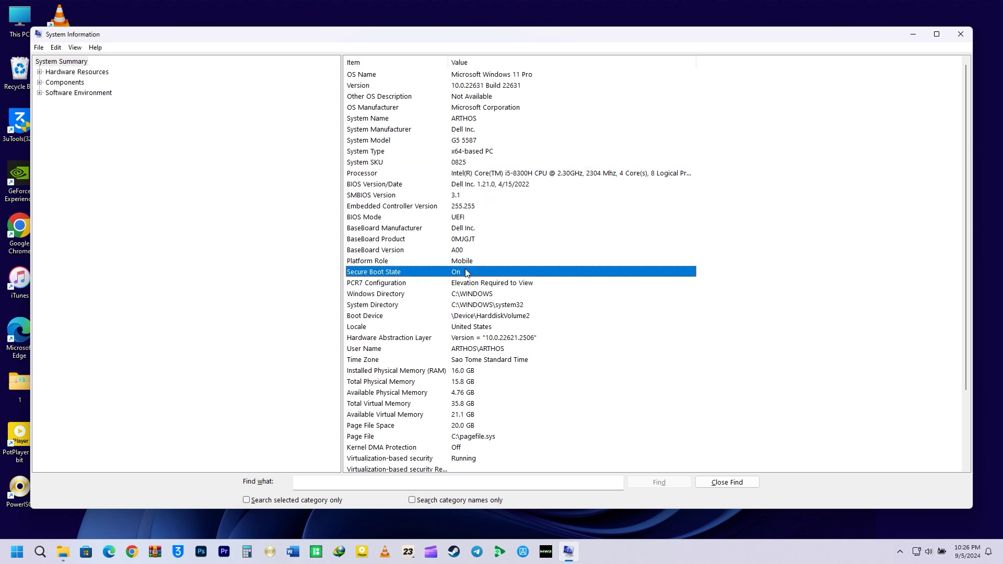
pyautogui.click(468, 374)
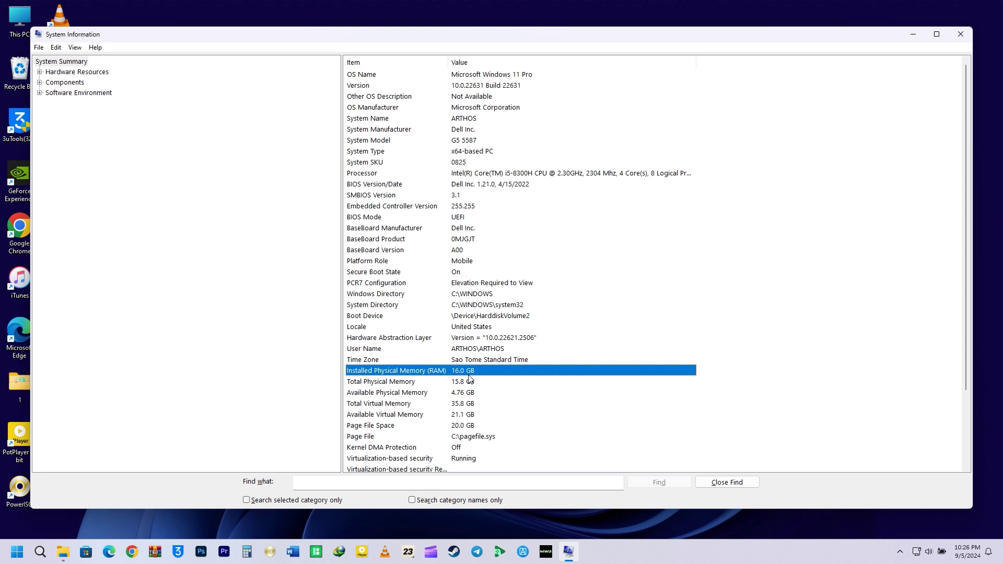
pyautogui.scroll(-2, 469, 378)
pyautogui.click(370, 399)
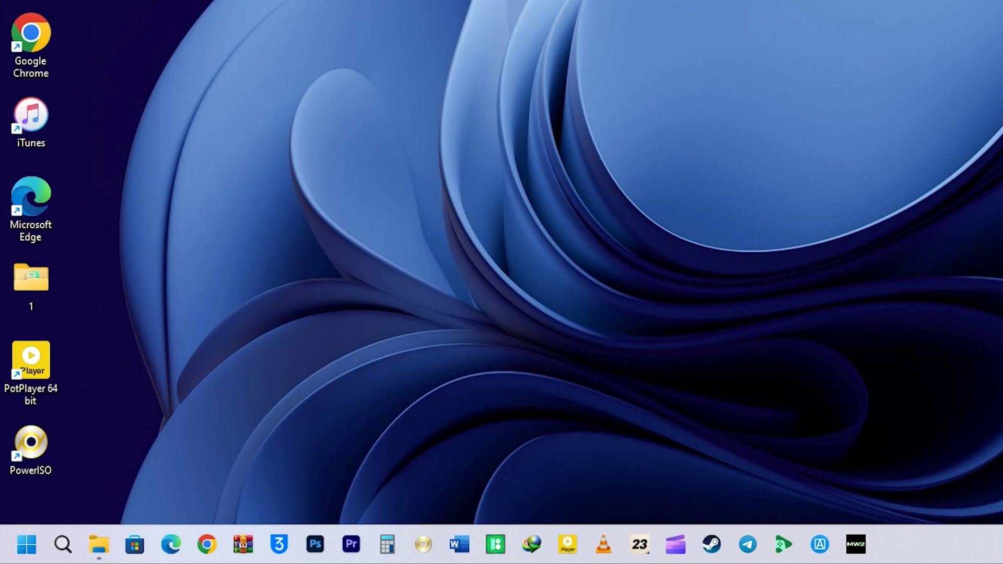
# Step: Open the root of Local Disk (C:) by running a backslash (\) from Run
pyautogui.press('super+r')
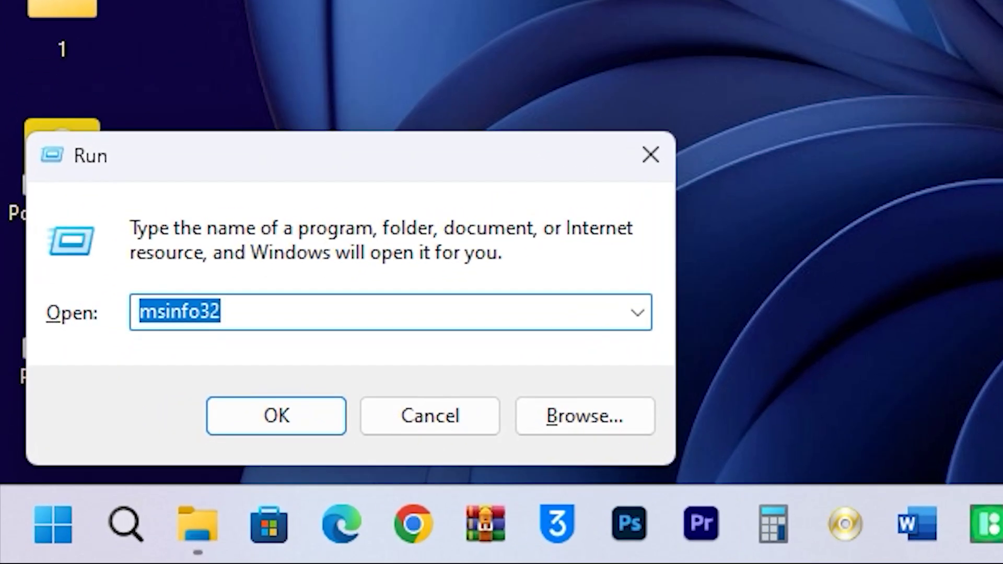
pyautogui.write('\\')
pyautogui.press('Return')
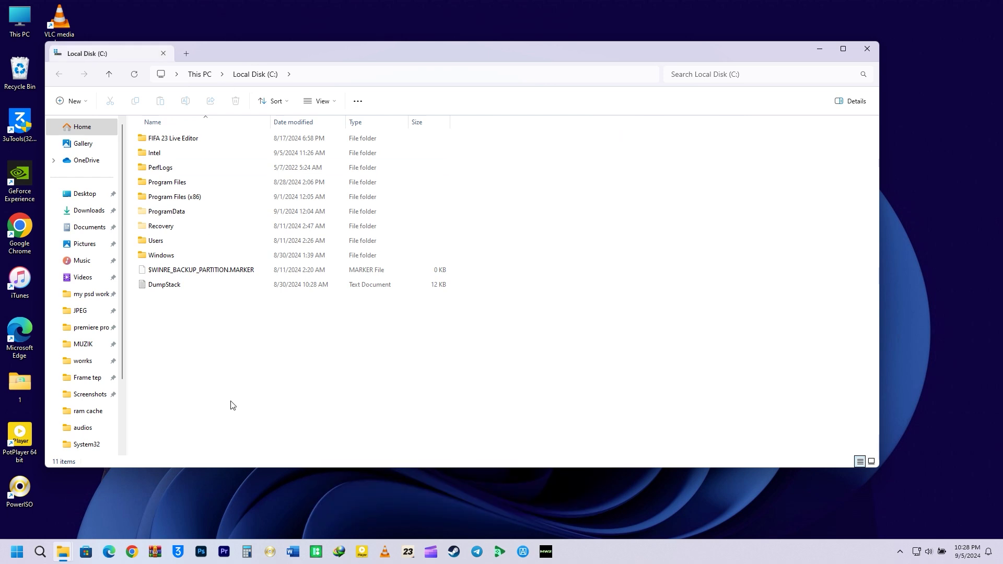
pyautogui.click(864, 51)
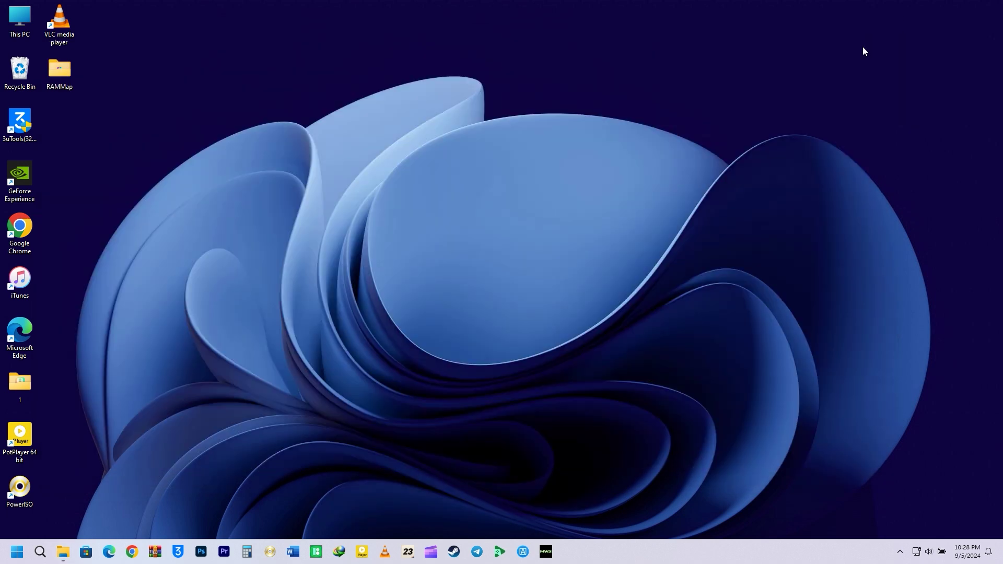